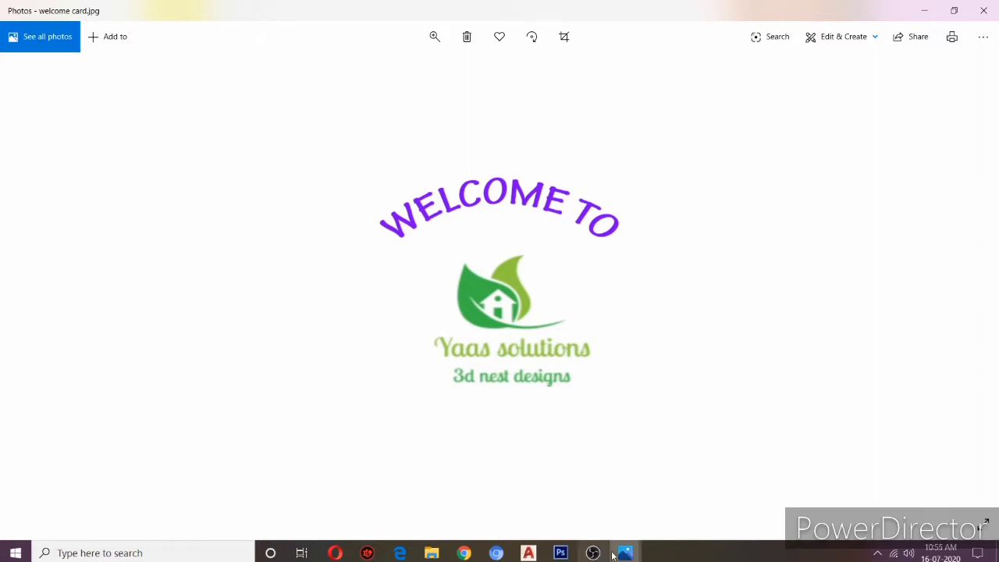
Review the reference images of the green-roofed house, the common building components chart, and the superstructure and substructure diagram.
mouse_move(628, 556)
left_click(620, 459)
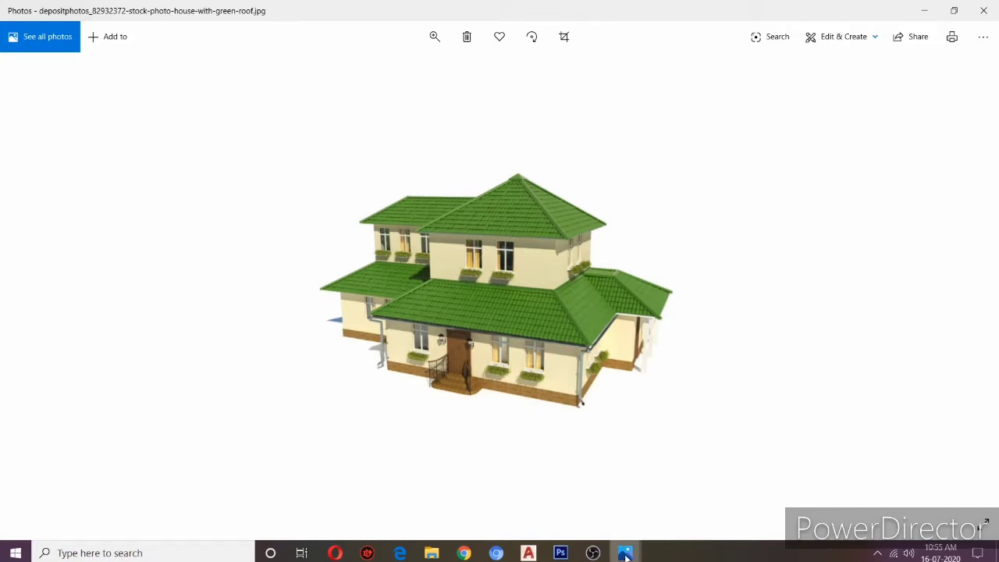
mouse_move(625, 552)
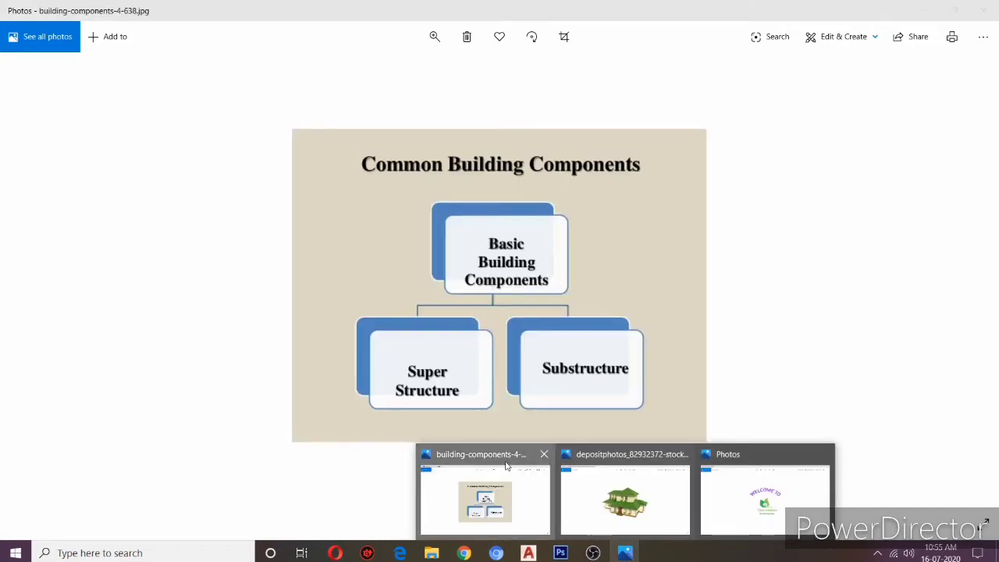
left_click(506, 476)
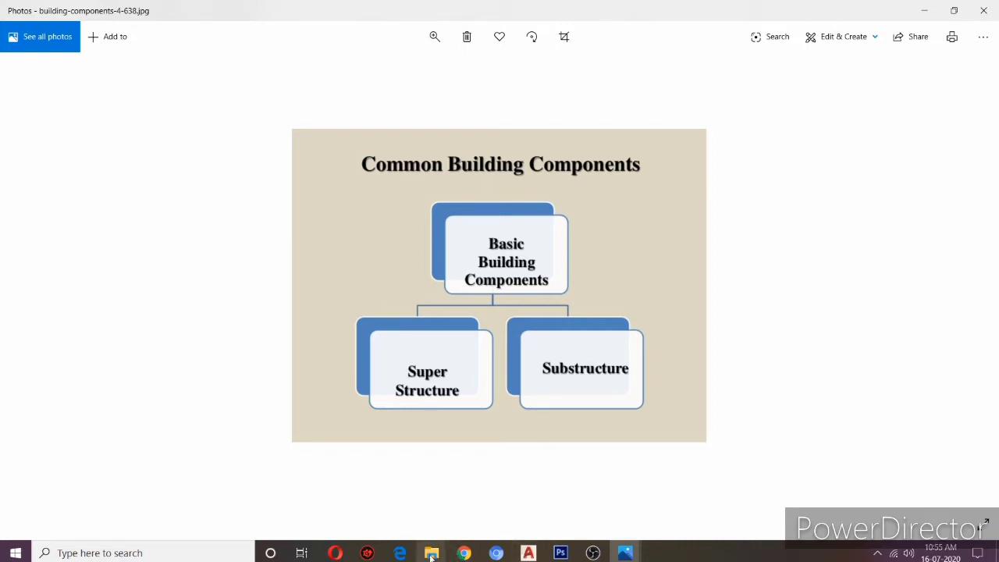
left_click(471, 553)
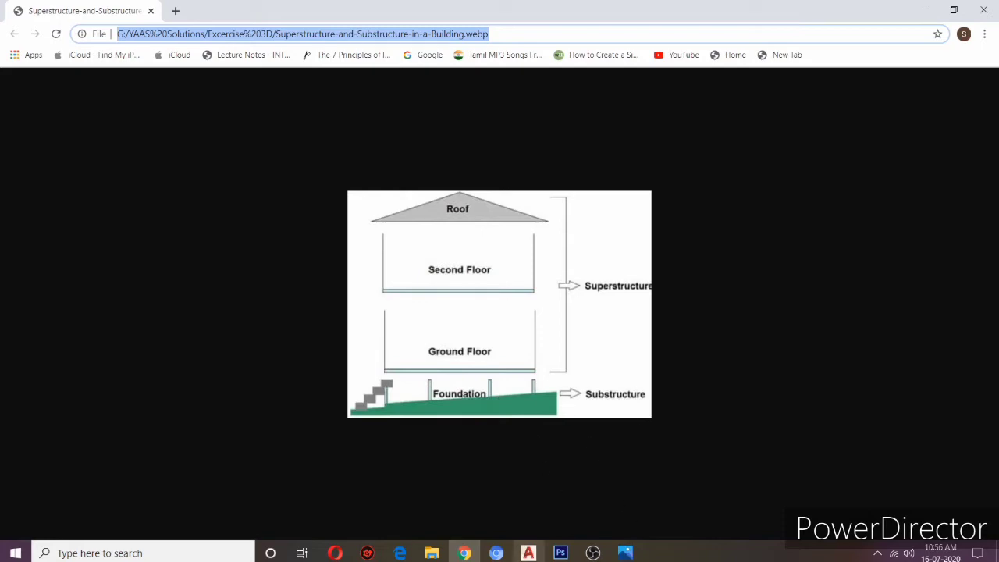
Switch to AutoCAD and create a new layer named BASEMENT in the 3D DEMO drawing.
left_click(530, 554)
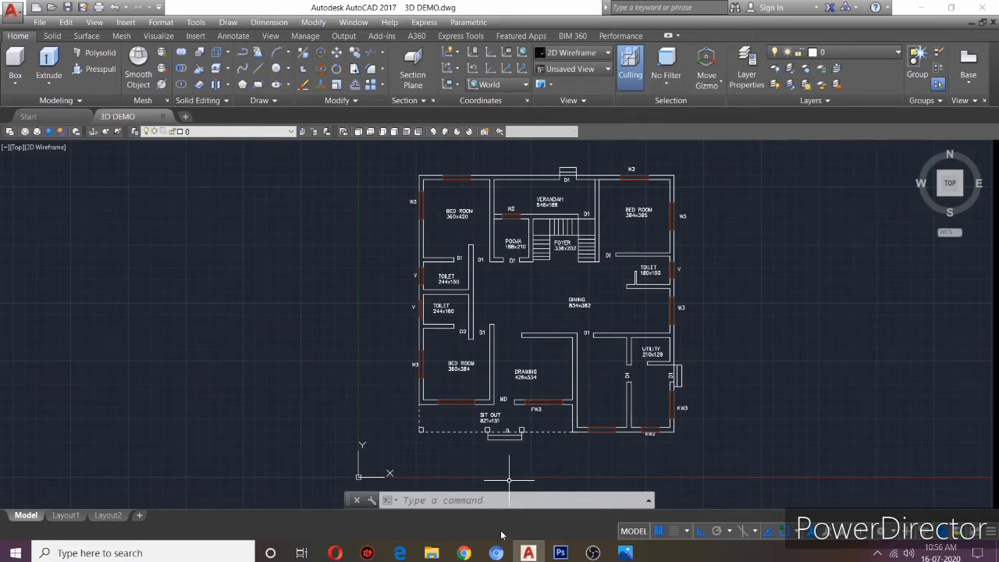
left_click(491, 502)
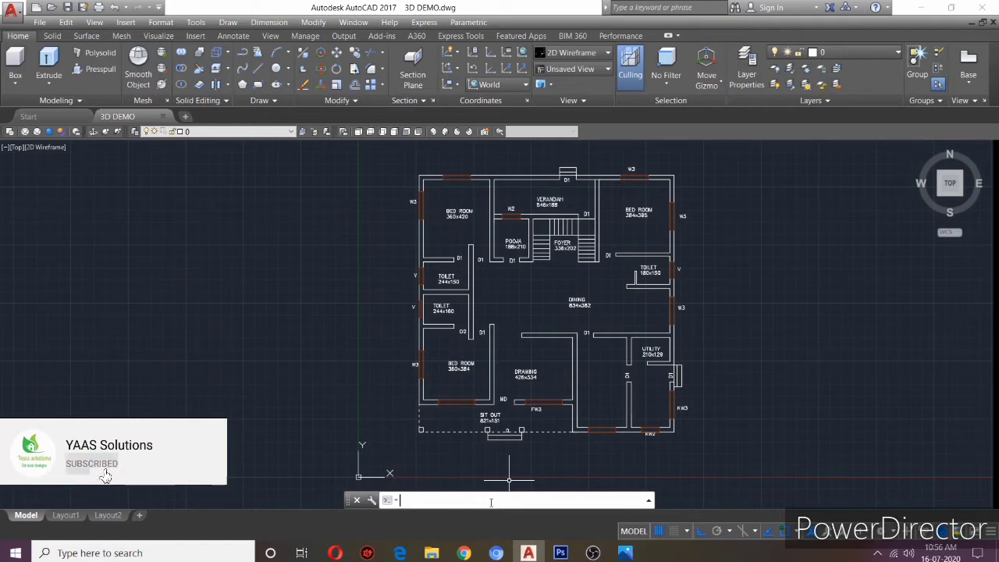
type("LA")
key("Return")
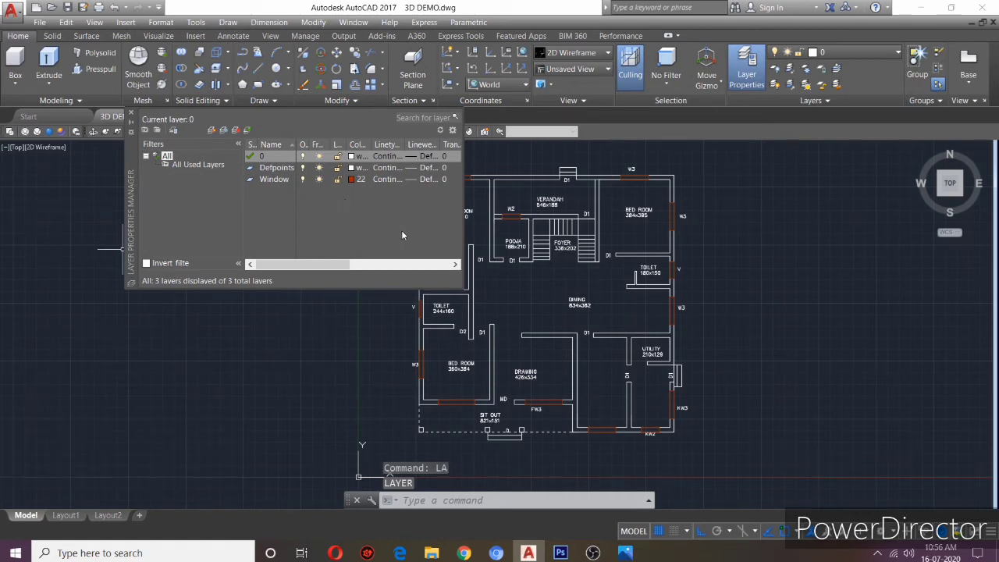
left_click(211, 132)
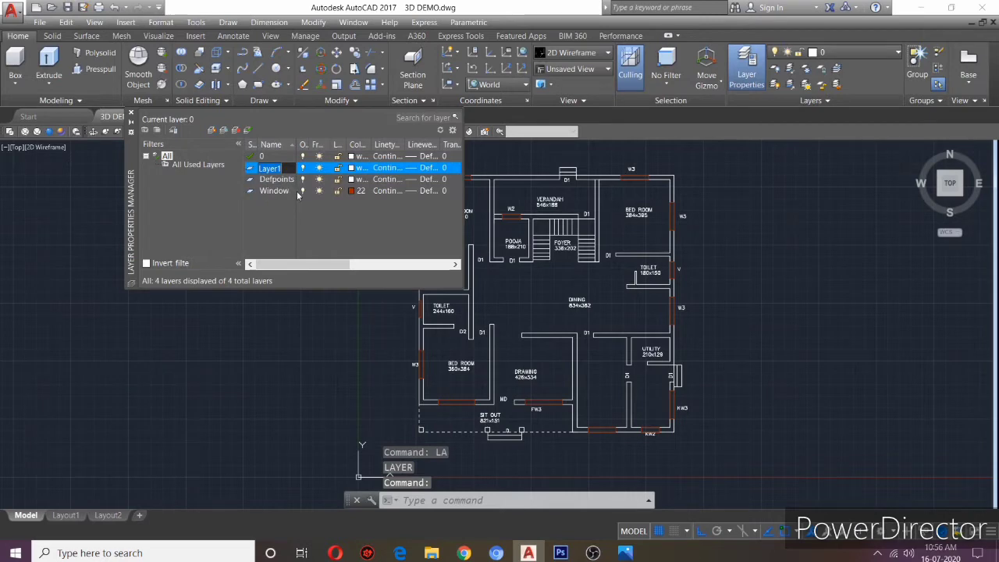
type("BAS")
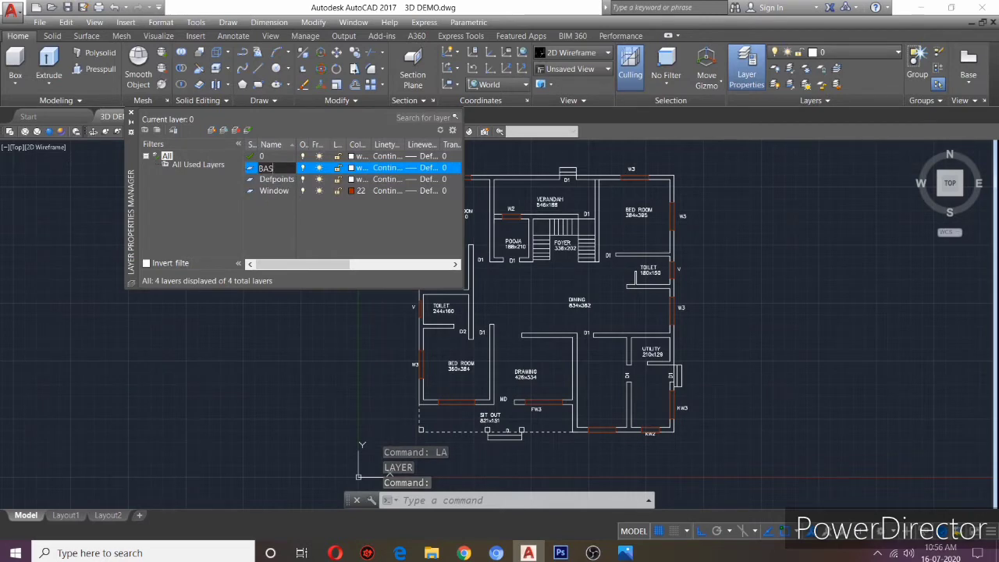
type("EMENT")
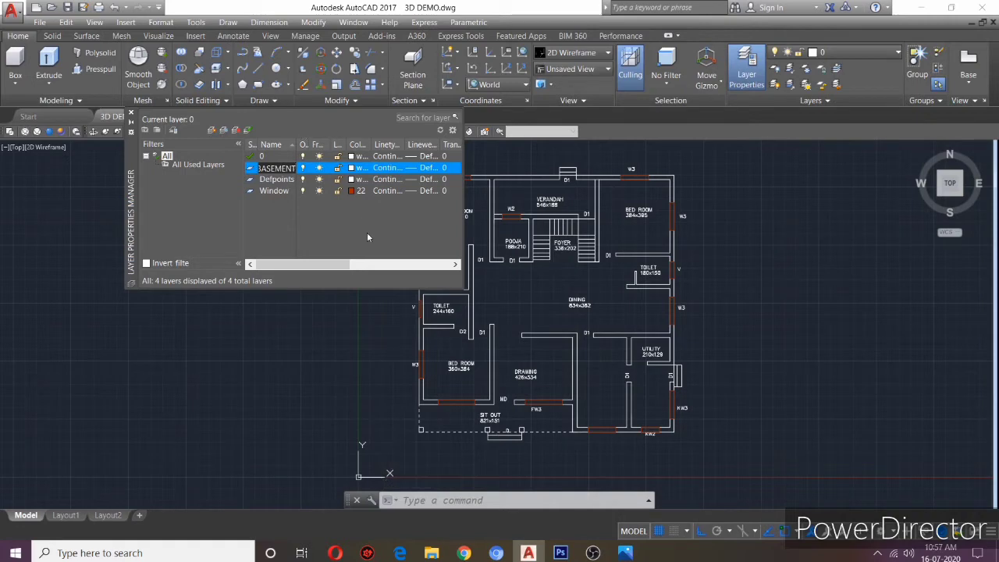
Give the BASEMENT layer yellow index color 50 and make it the current layer.
left_click(352, 168)
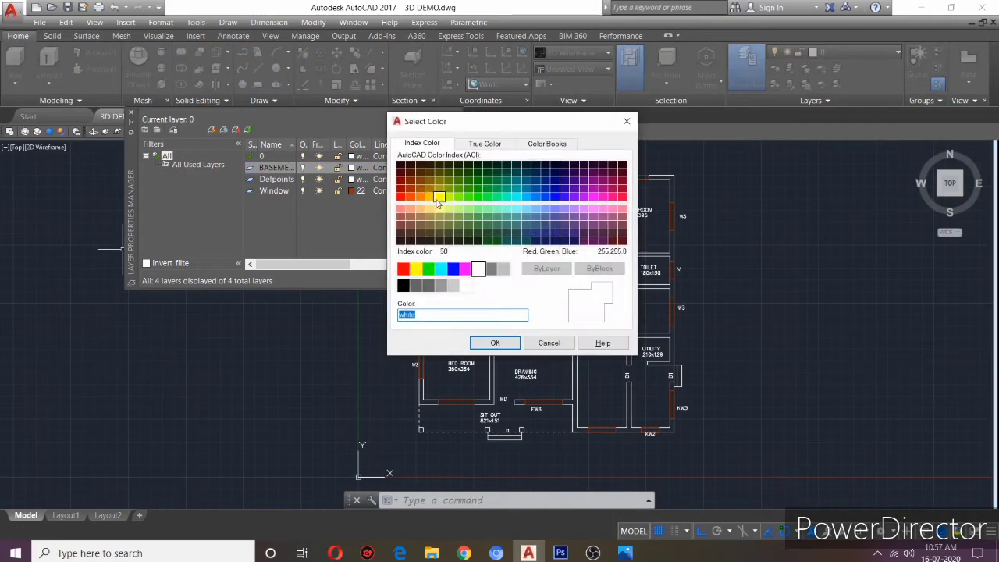
left_click(439, 195)
left_click(493, 343)
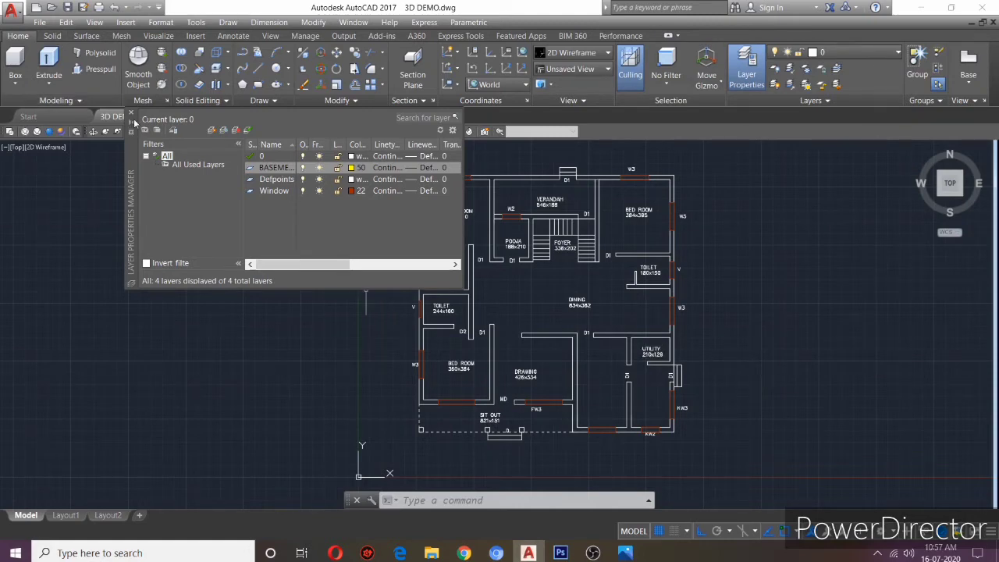
double_click(251, 169)
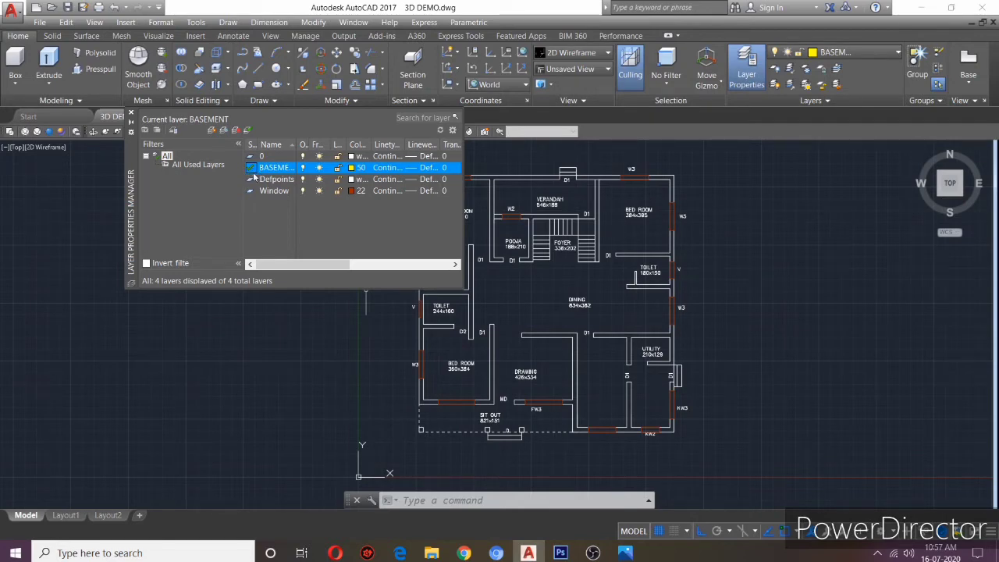
left_click(130, 115)
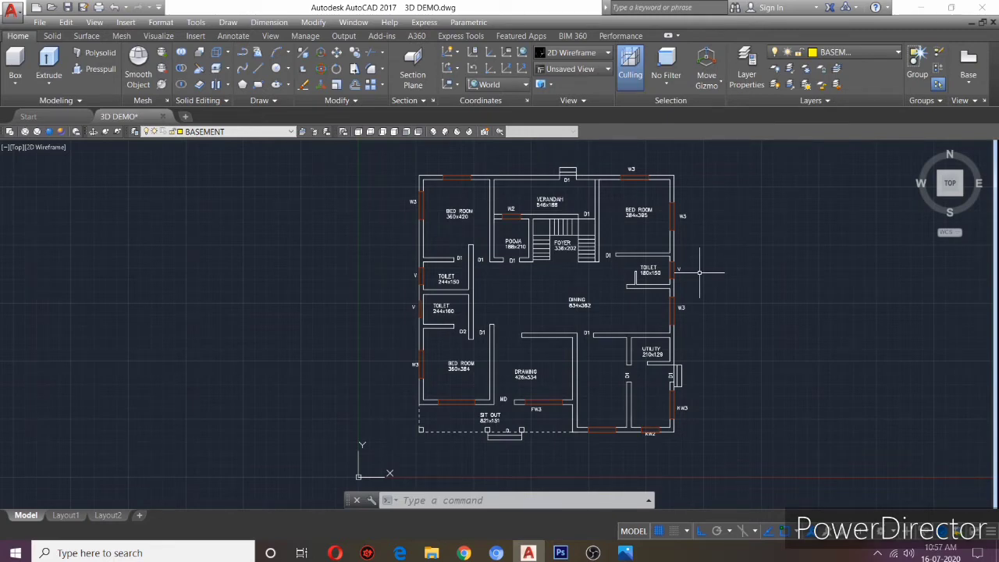
Trace the floor plan's outer boundary, including the sit-out, with a polyline running from the sit-out's outer corner back to its start.
type("PL")
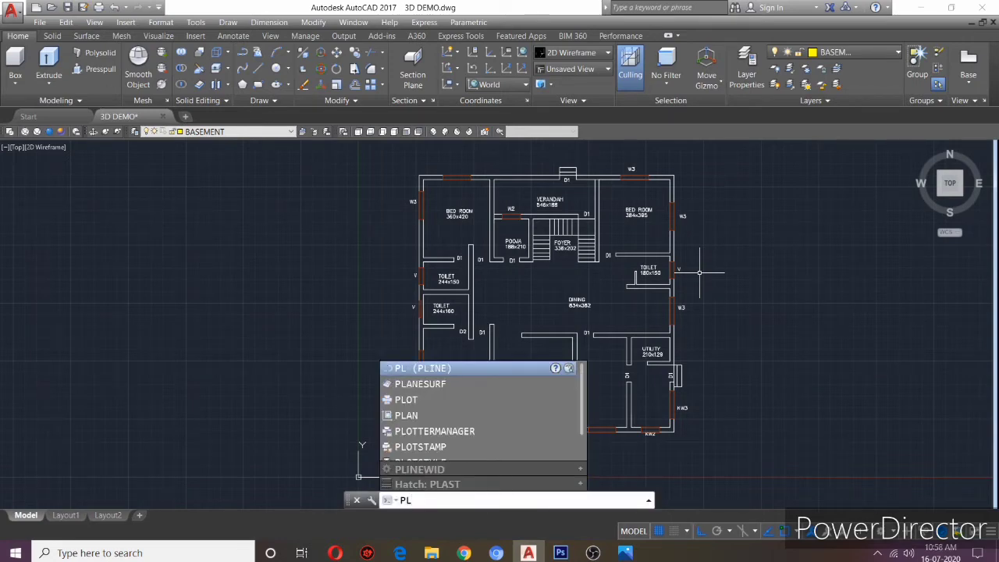
key("Return")
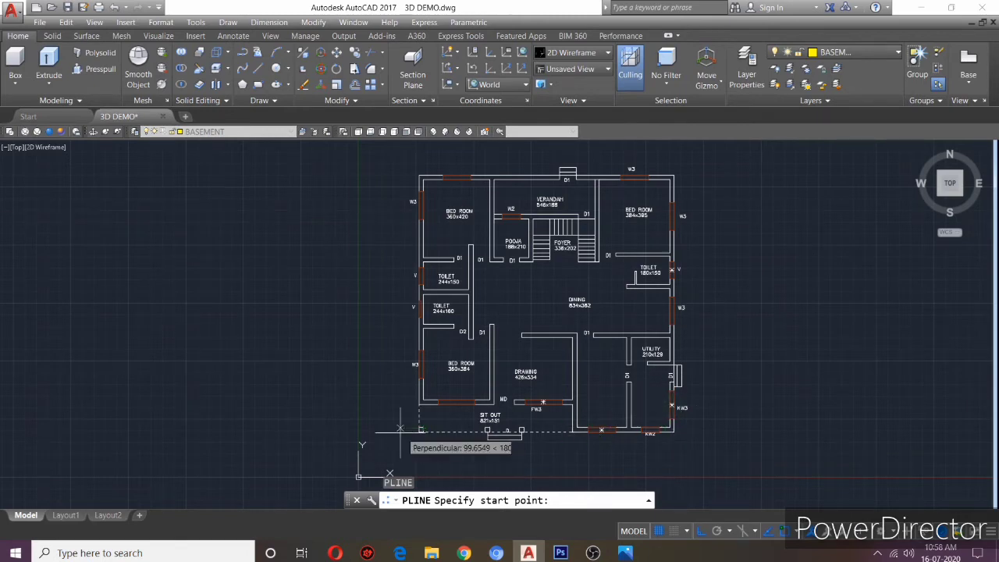
scroll(418, 429, "up", 4)
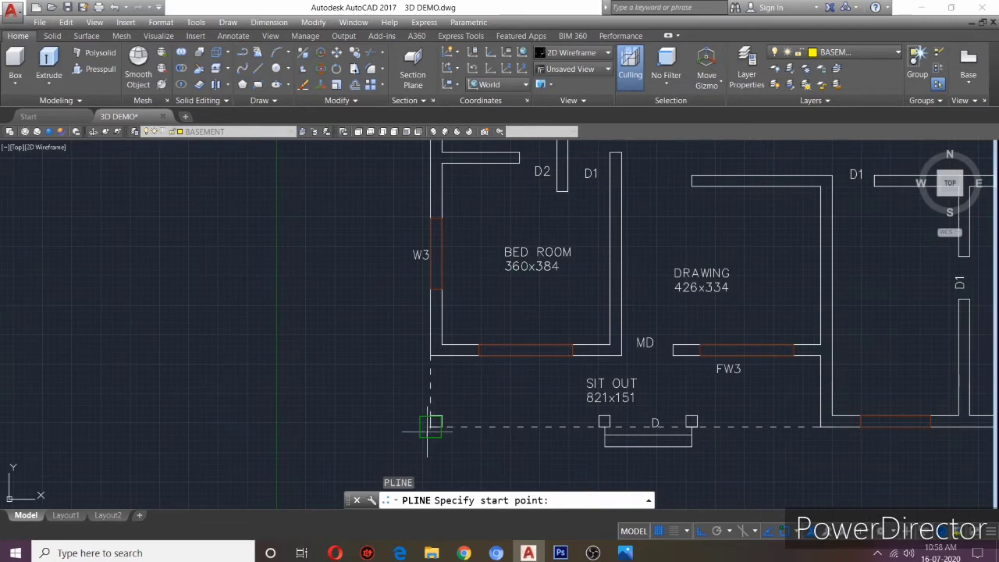
left_click(434, 424)
scroll(383, 209, "down", 4)
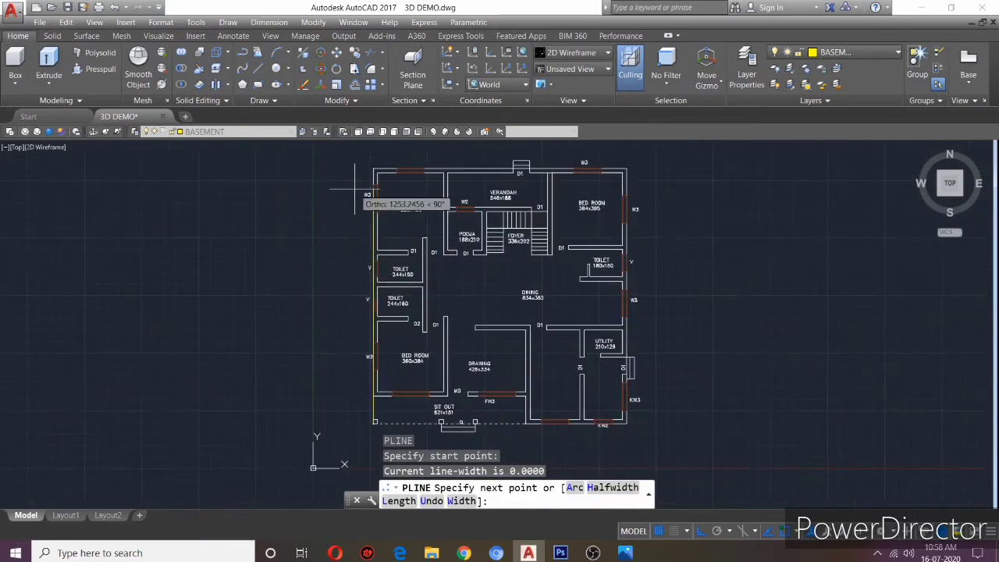
left_click(374, 168)
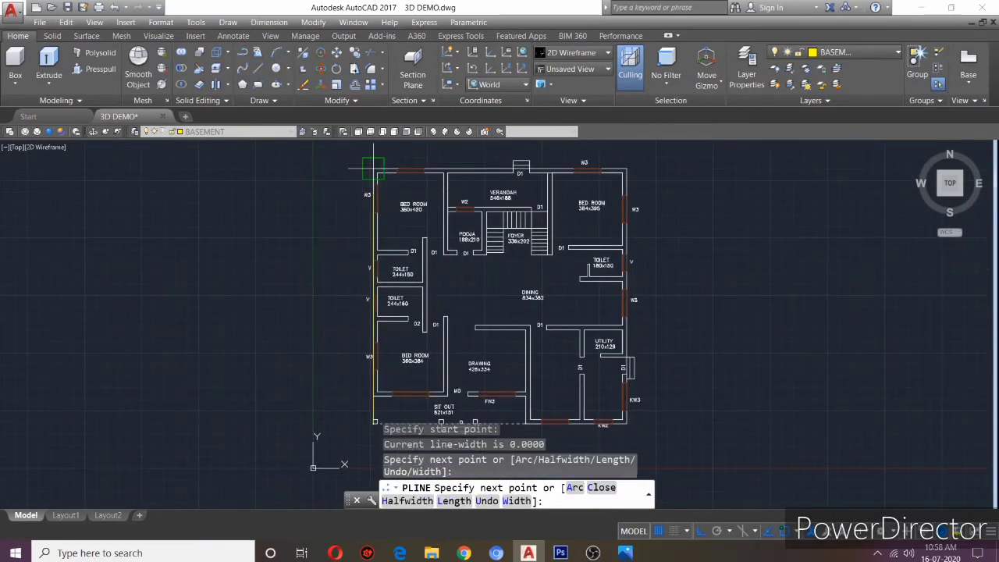
left_click(626, 168)
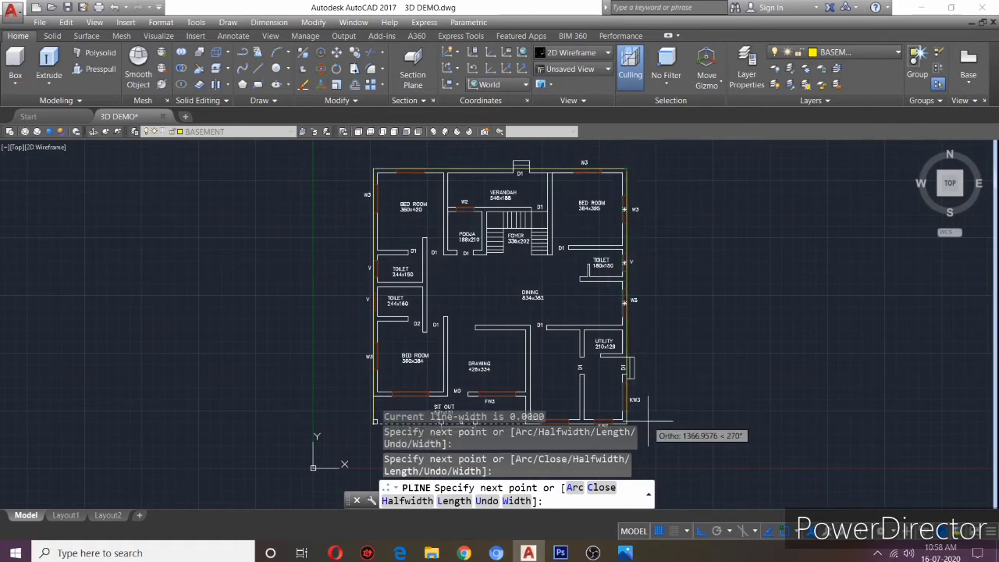
middle_click_drag(647, 414, 664, 321)
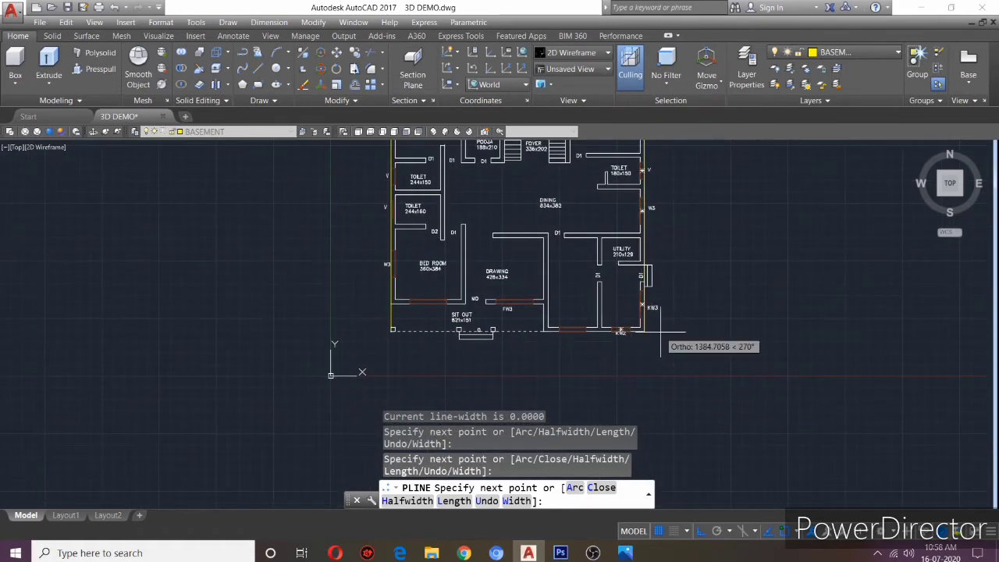
left_click(636, 331)
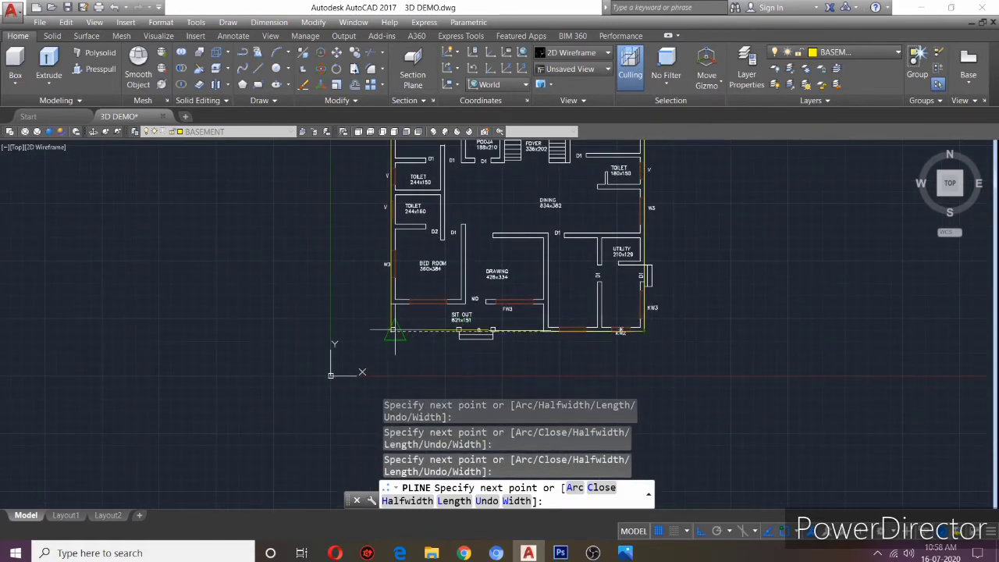
scroll(382, 334, "up", 5)
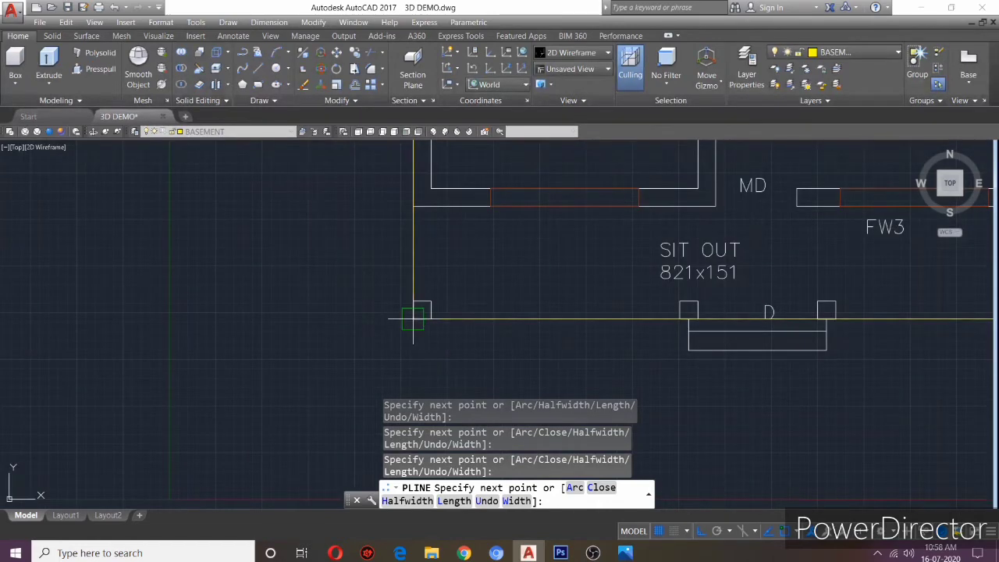
key("Return")
scroll(570, 350, "down", 4)
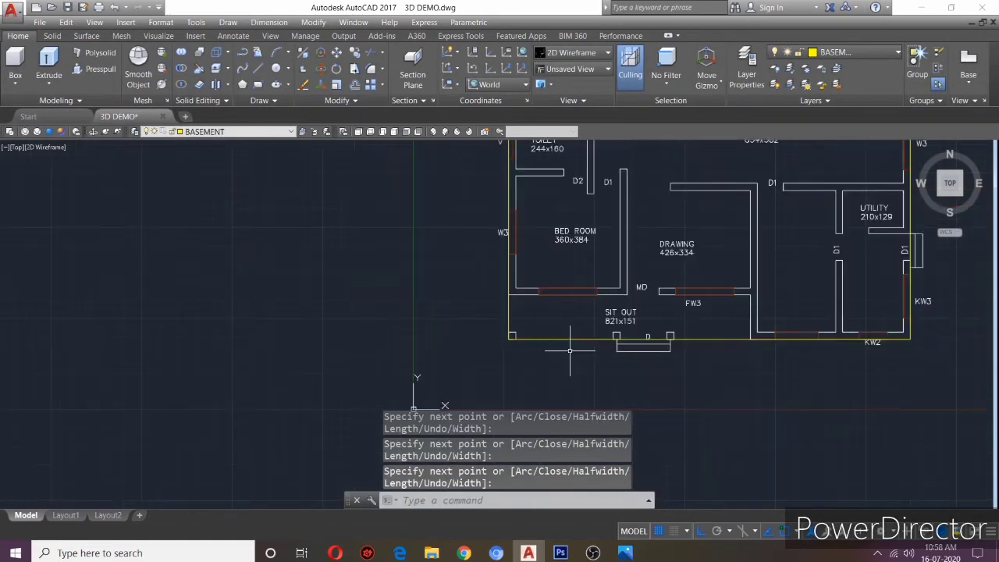
scroll(569, 351, "down", 2)
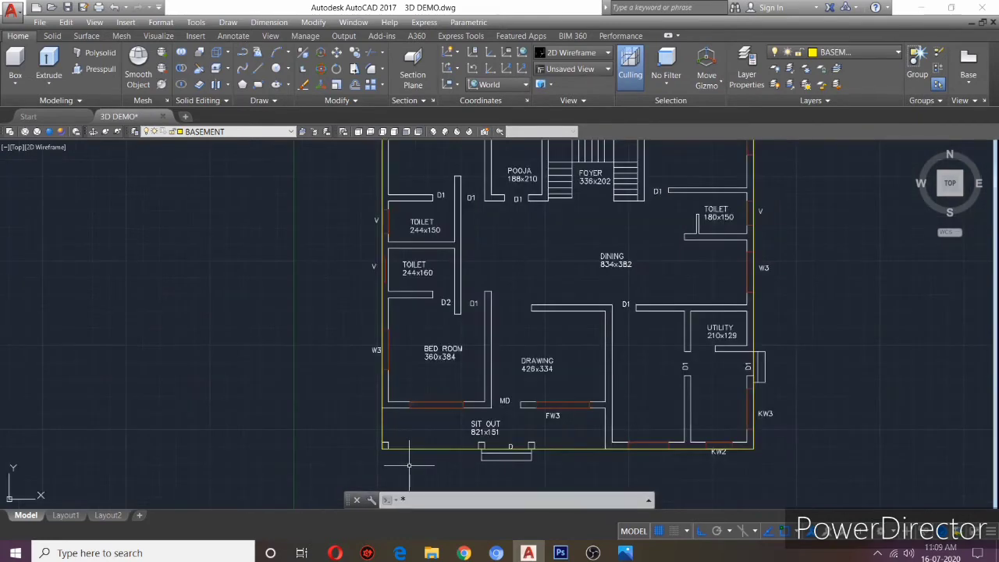
type("*")
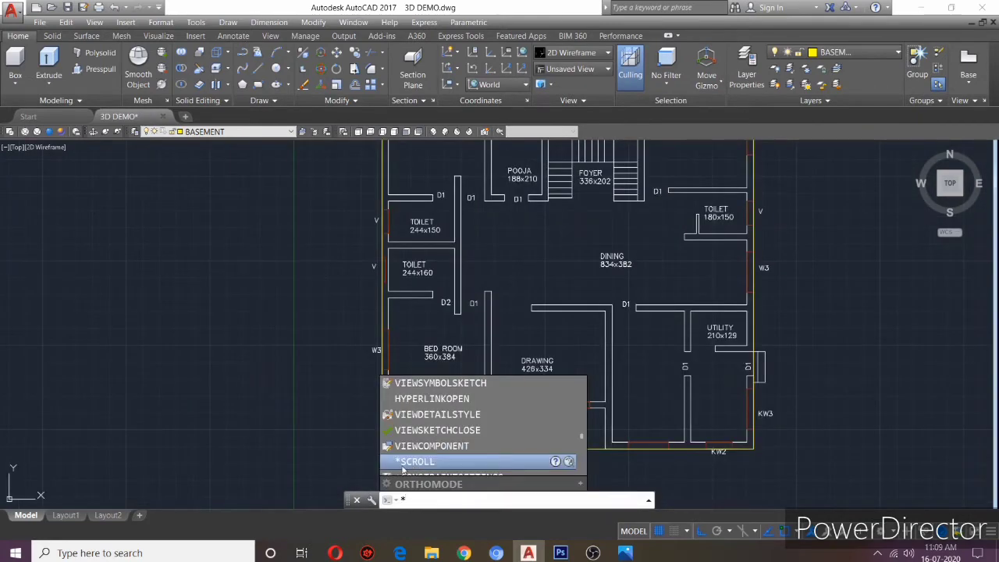
scroll(403, 469, "down", 1)
key("Escape")
key("Escape")
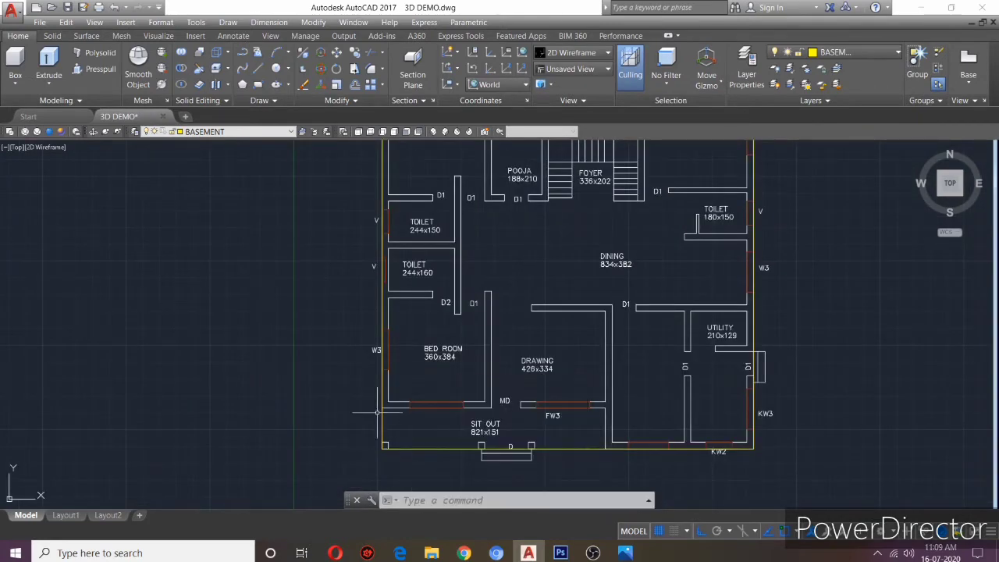
Offset the yellow boundary polyline outward by 10 around the floor plan.
type("d")
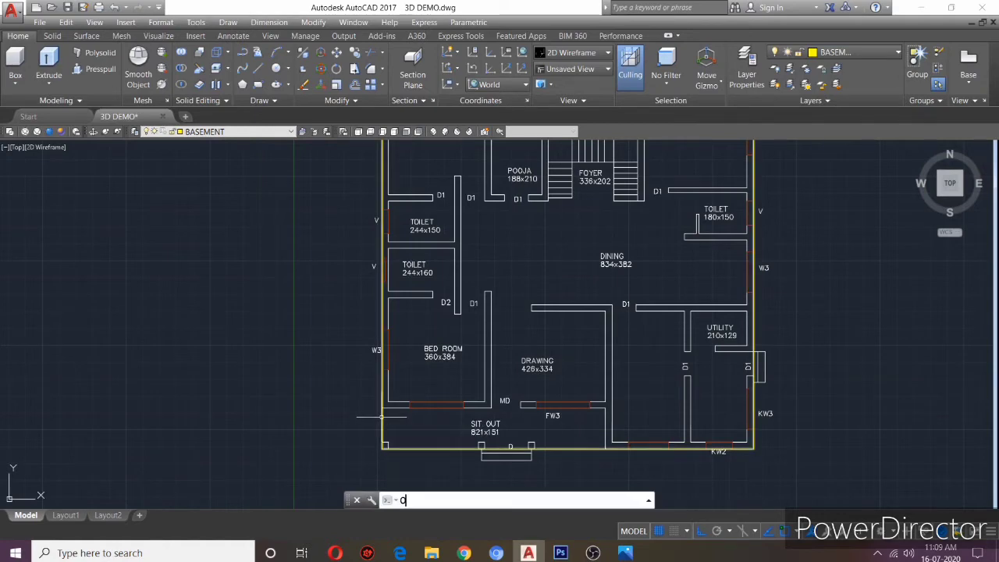
key("Return")
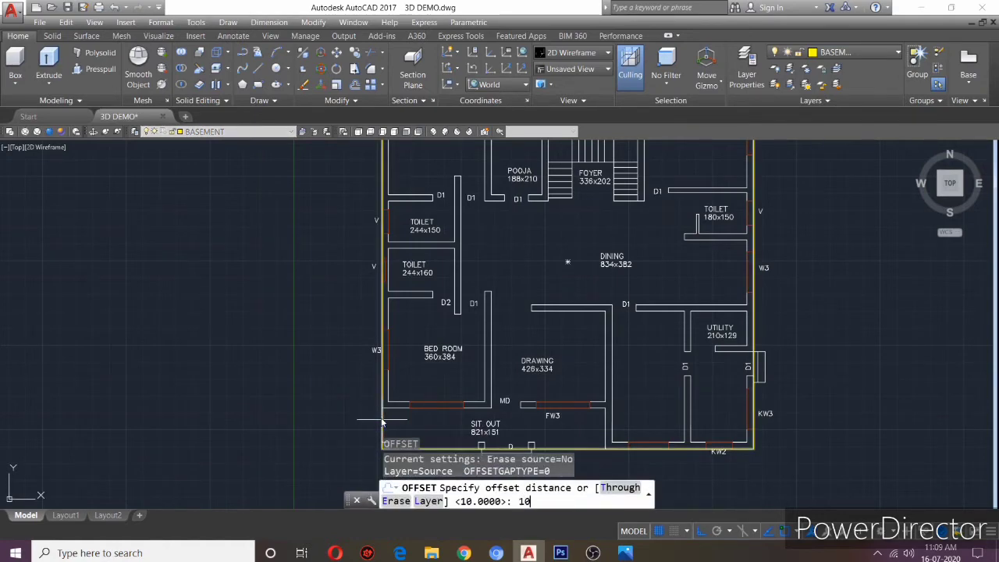
type("10")
key("Return")
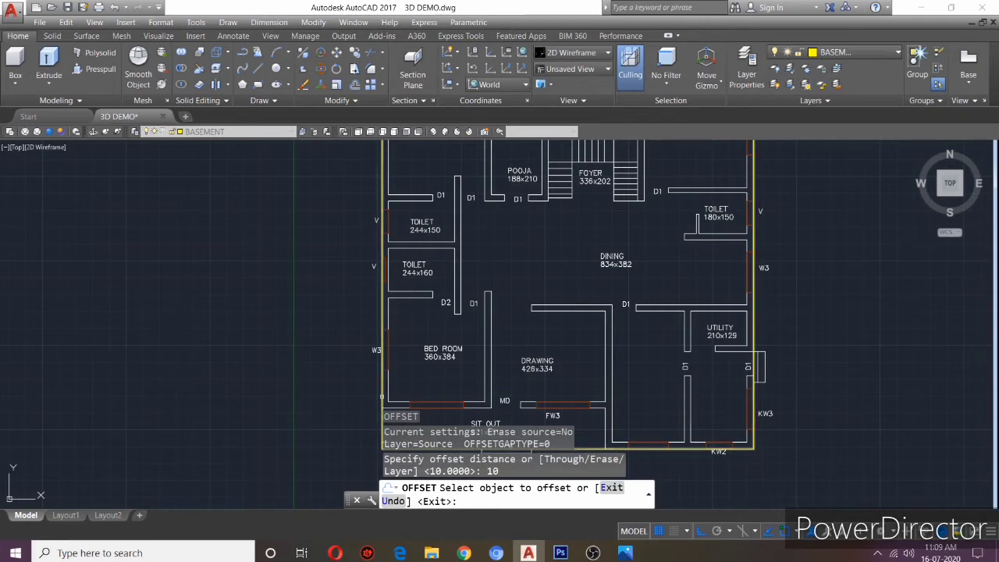
left_click(382, 413)
left_click(333, 400)
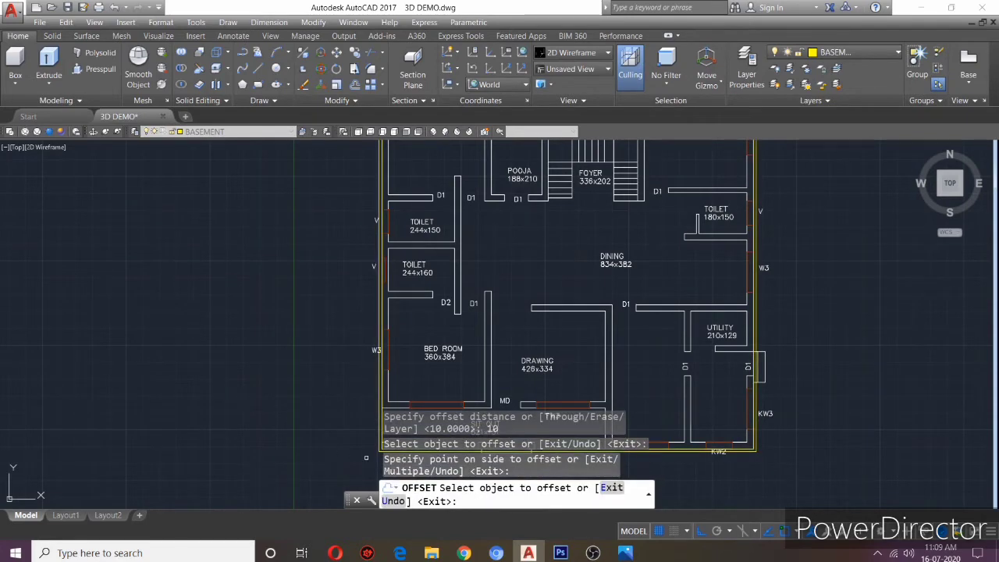
scroll(366, 458, "up", 3)
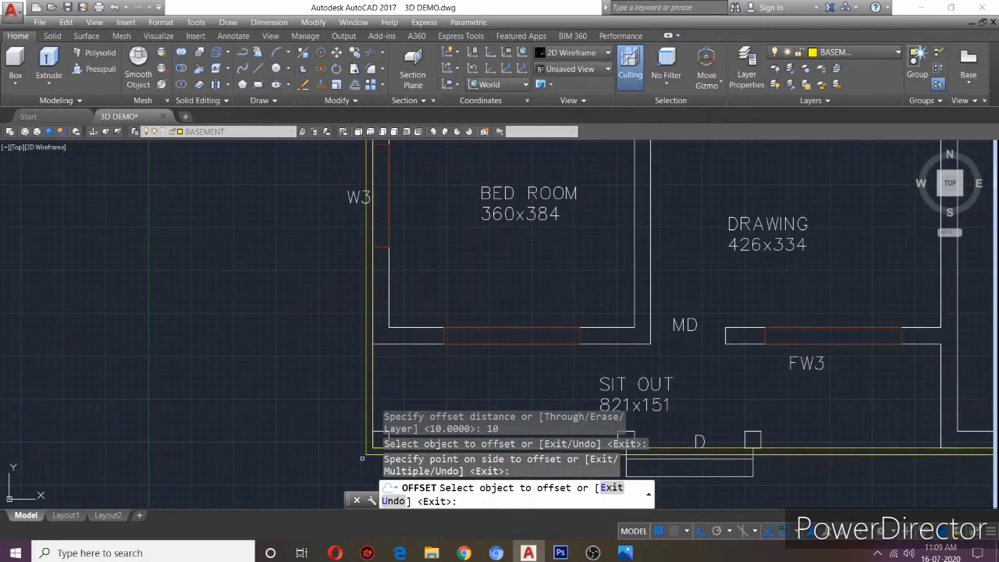
scroll(336, 388, "up", 2)
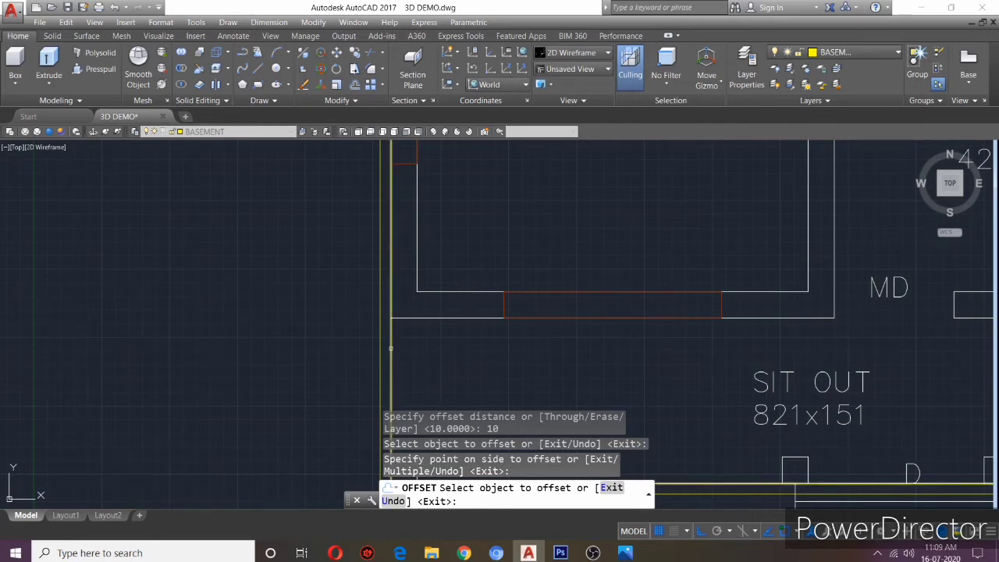
key("Escape")
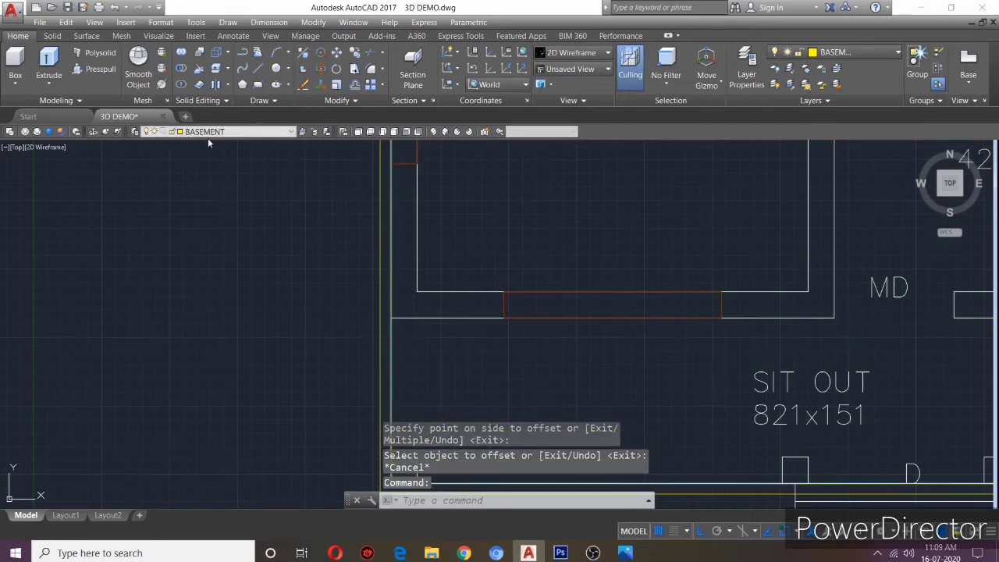
Move the inner boundary polyline from the BASEMENT layer to layer 0, keeping BASEMENT as the current layer.
left_click(247, 136)
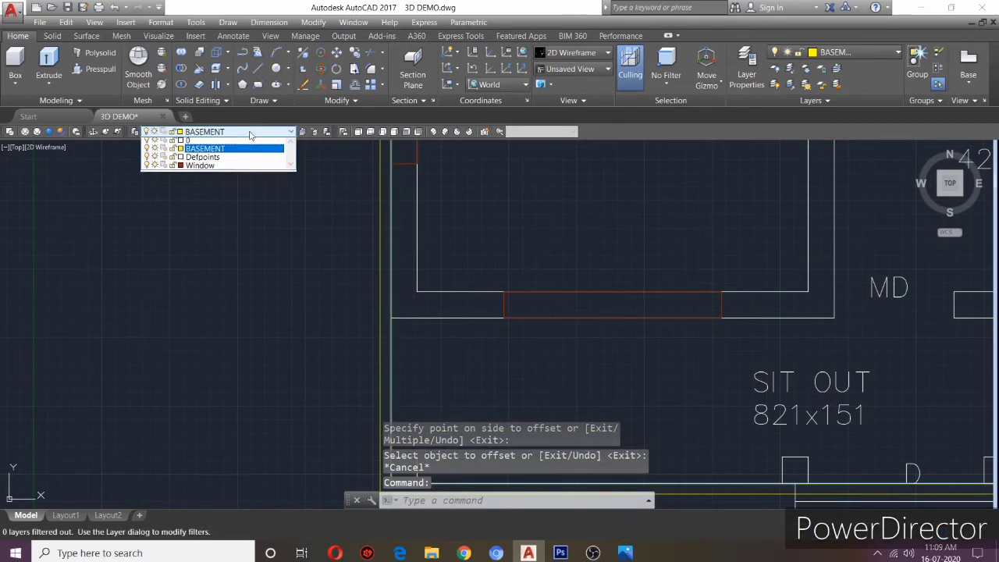
left_click(202, 150)
key("Escape")
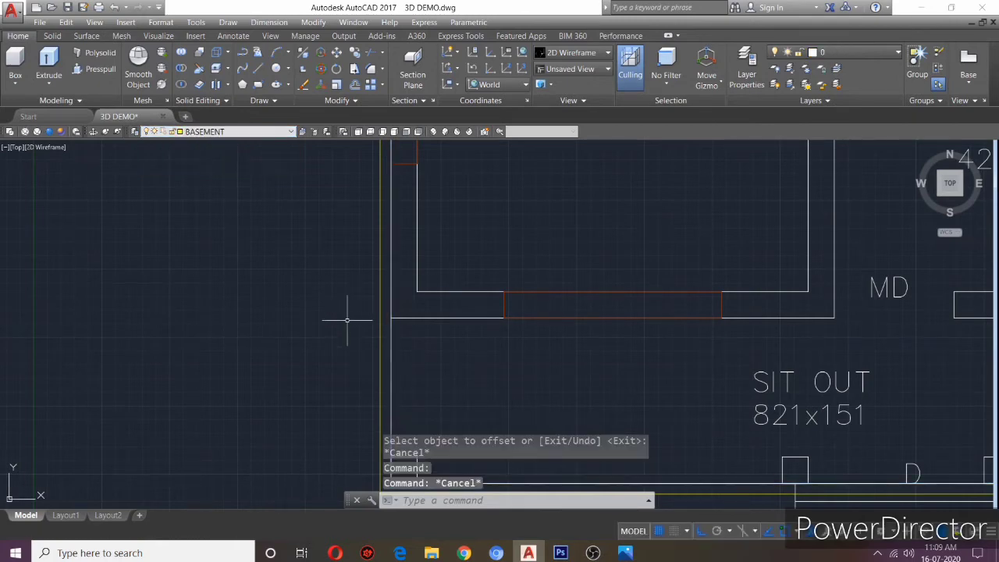
scroll(356, 357, "down", 2)
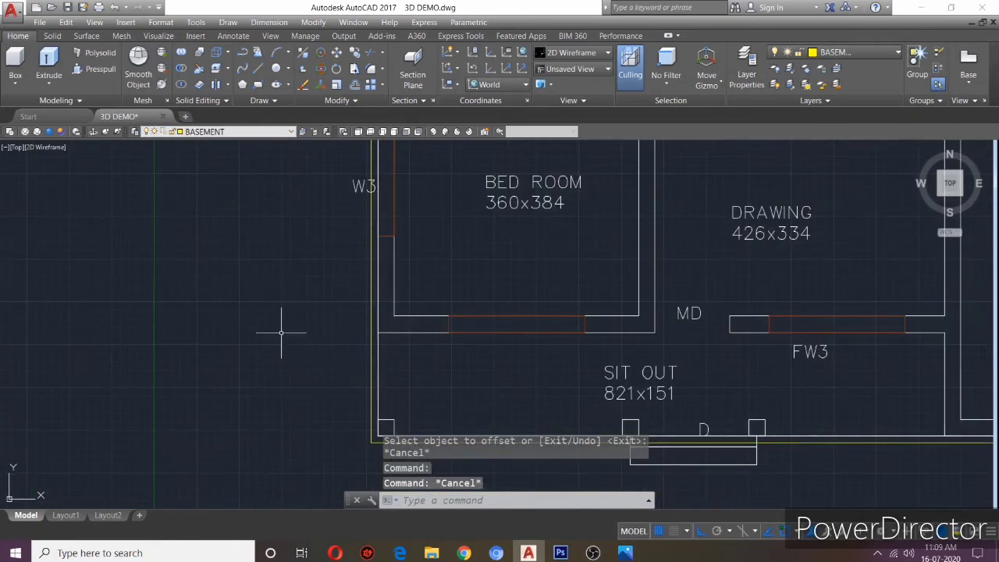
Turn off all layers except BASEMENT to isolate the offset outline.
left_click(237, 137)
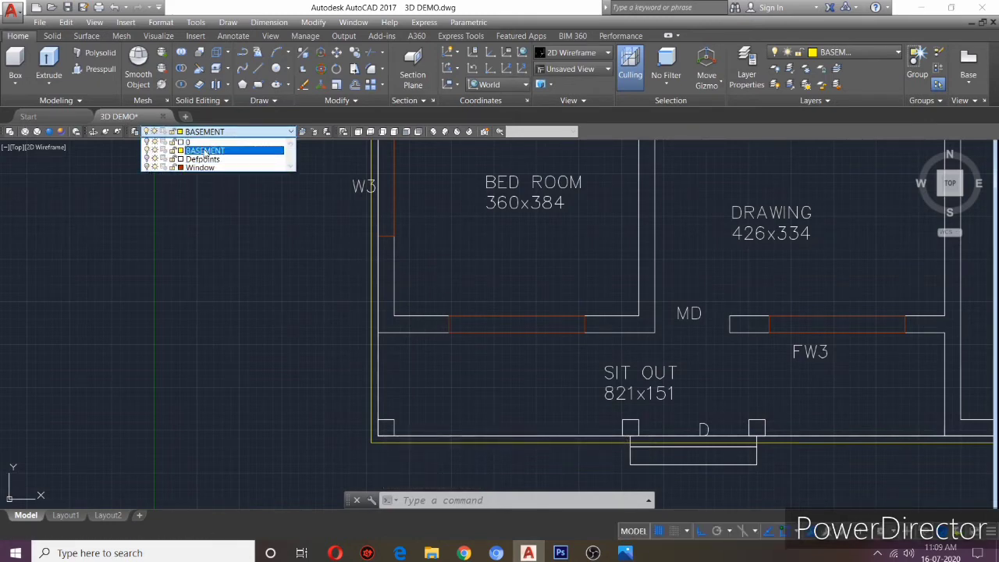
left_click(204, 153)
scroll(520, 307, "down", 3)
middle_click_drag(608, 272, 434, 369)
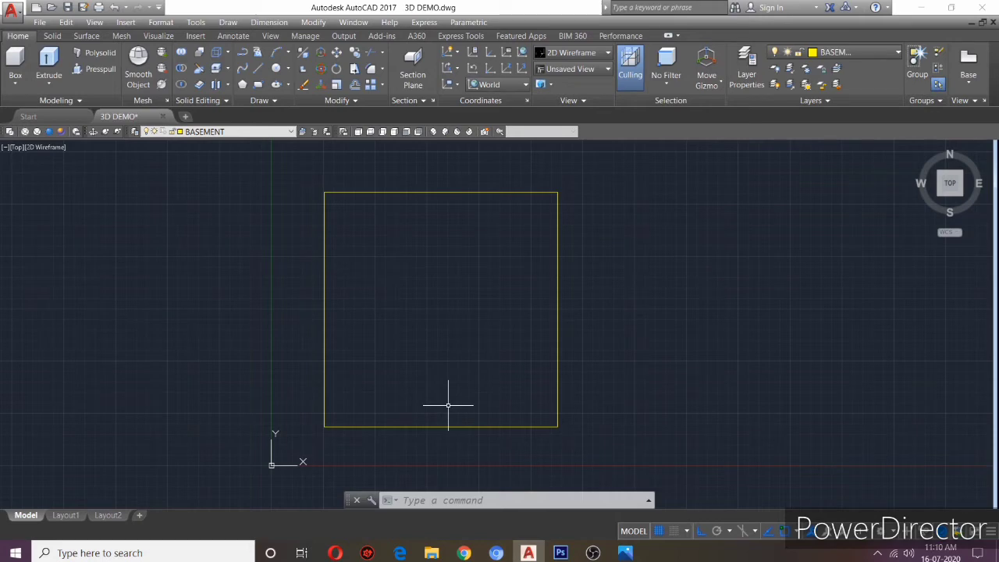
Switch to the SW Isometric view and convert the offset basement outline into a region.
left_click(433, 132)
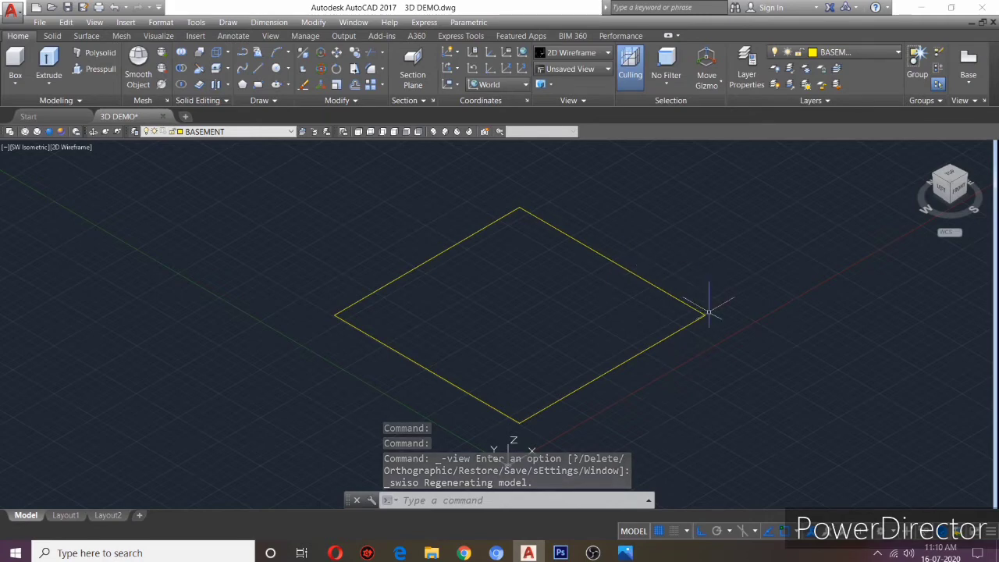
type("R")
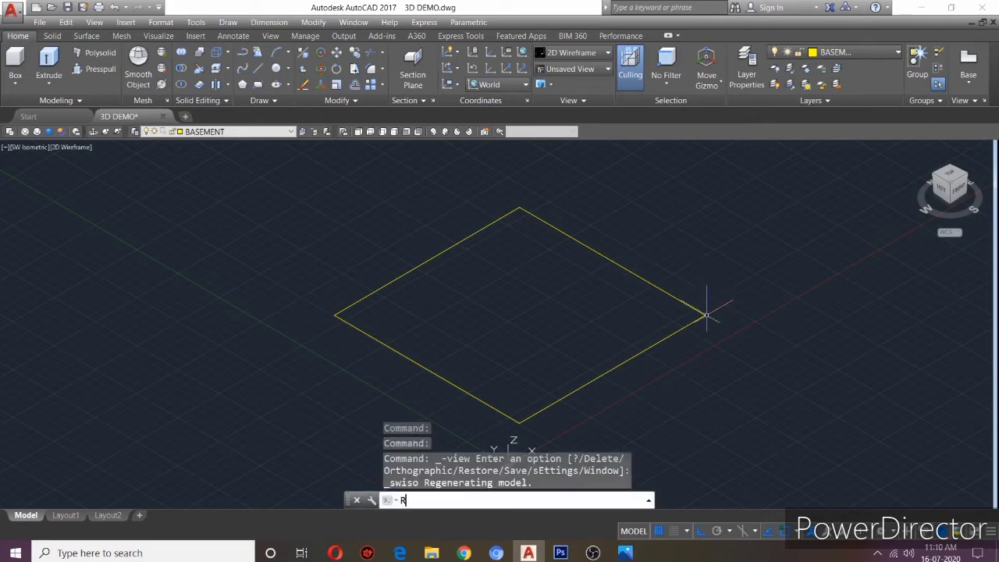
type("EG")
key("Return")
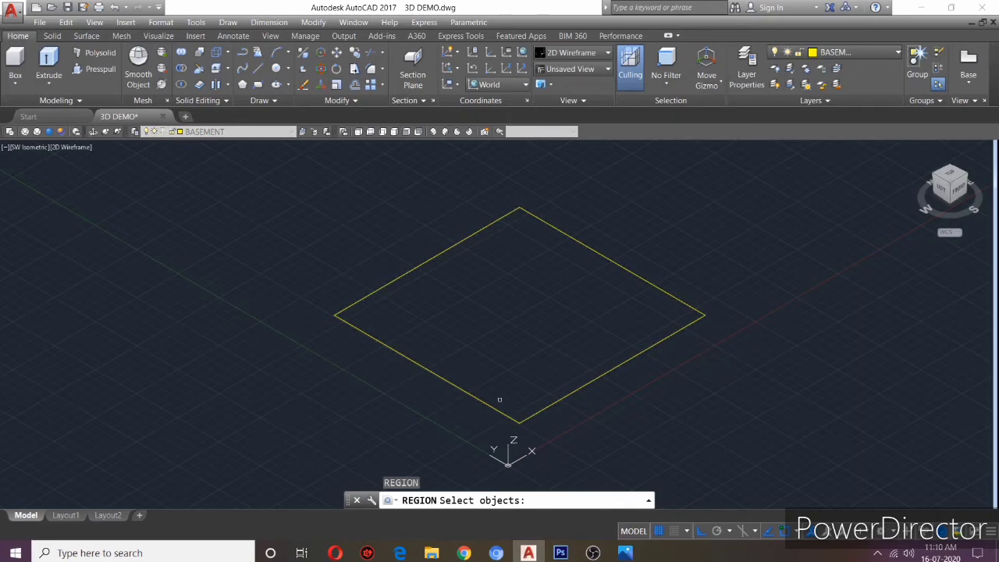
scroll(525, 426, "up", 2)
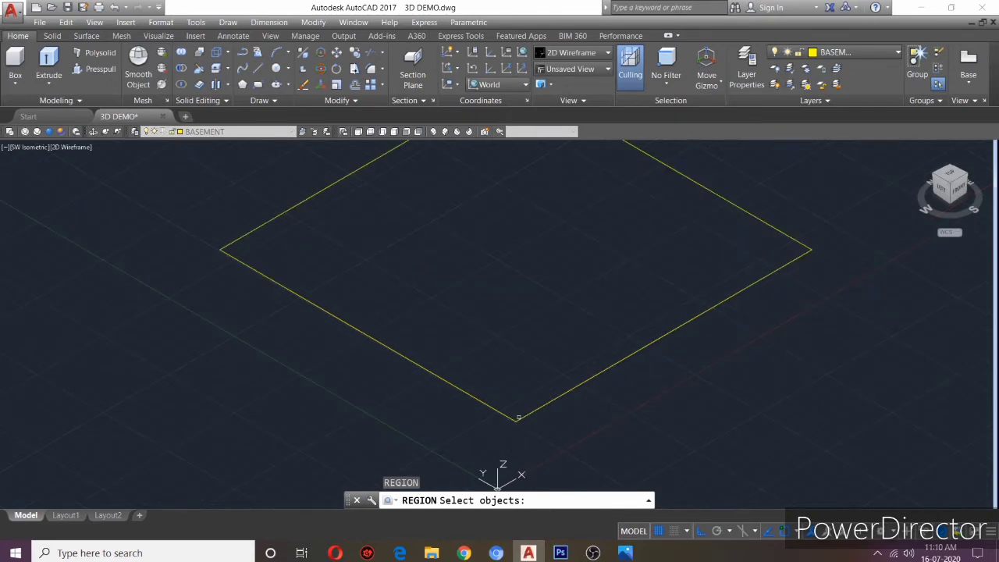
scroll(521, 418, "down", 2)
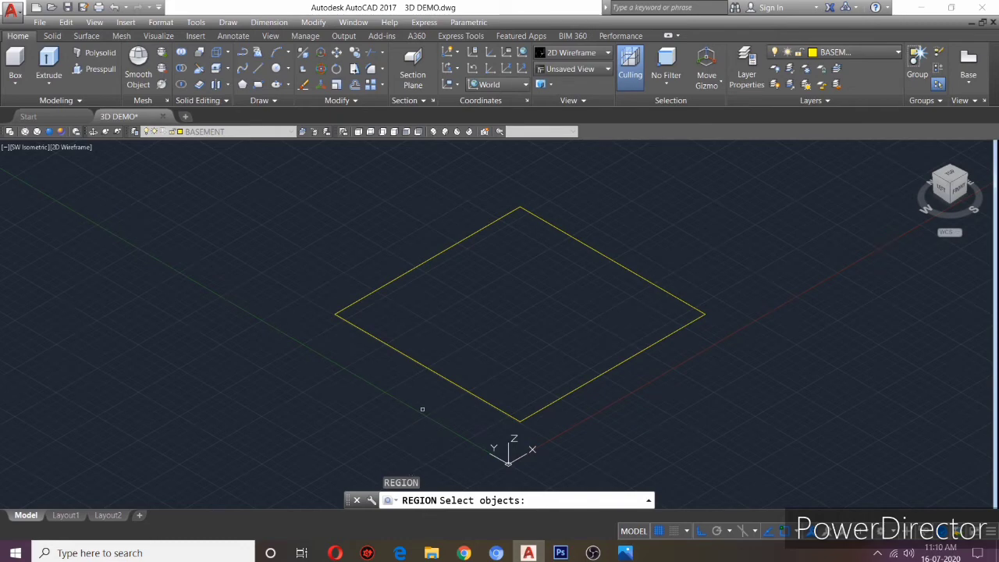
left_click(435, 371)
key("Return")
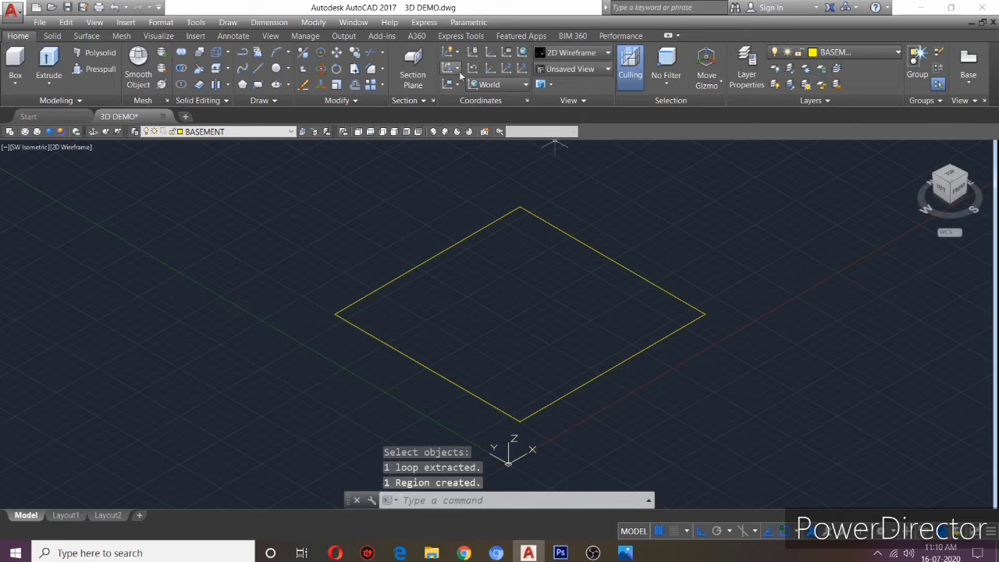
Apply the Realistic visual style and turn off the grid display.
left_click(581, 53)
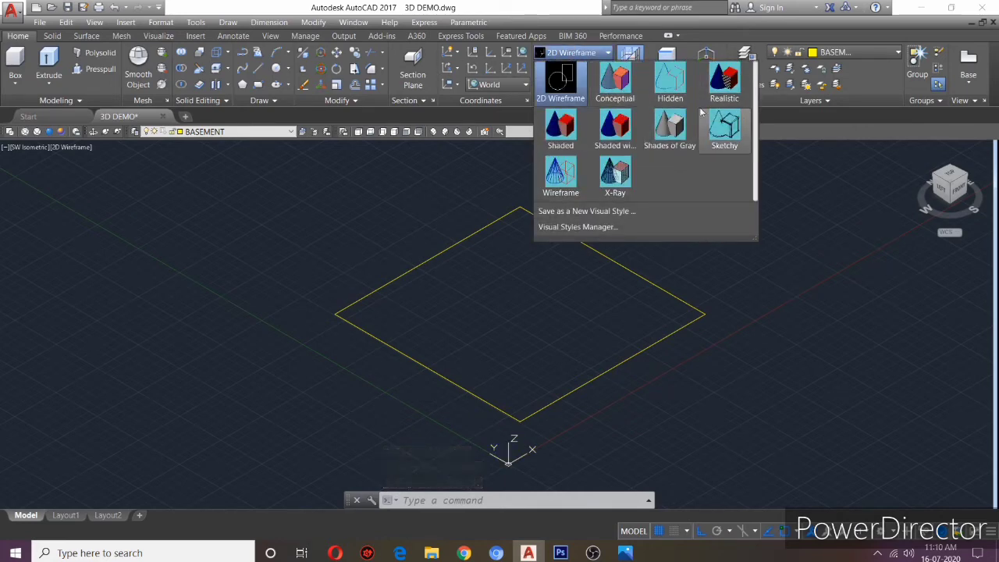
left_click(724, 78)
scroll(546, 422, "up", 2)
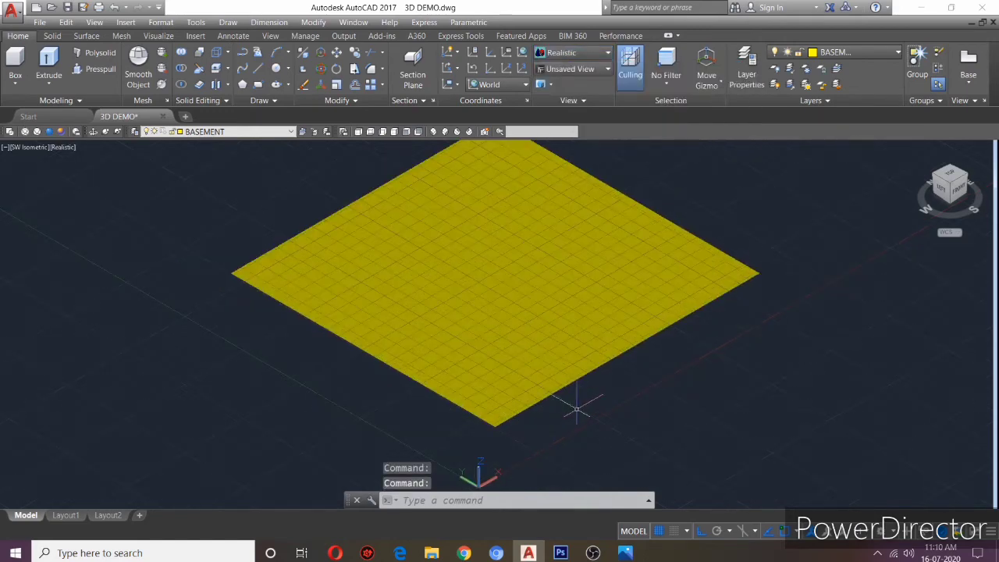
key("F7")
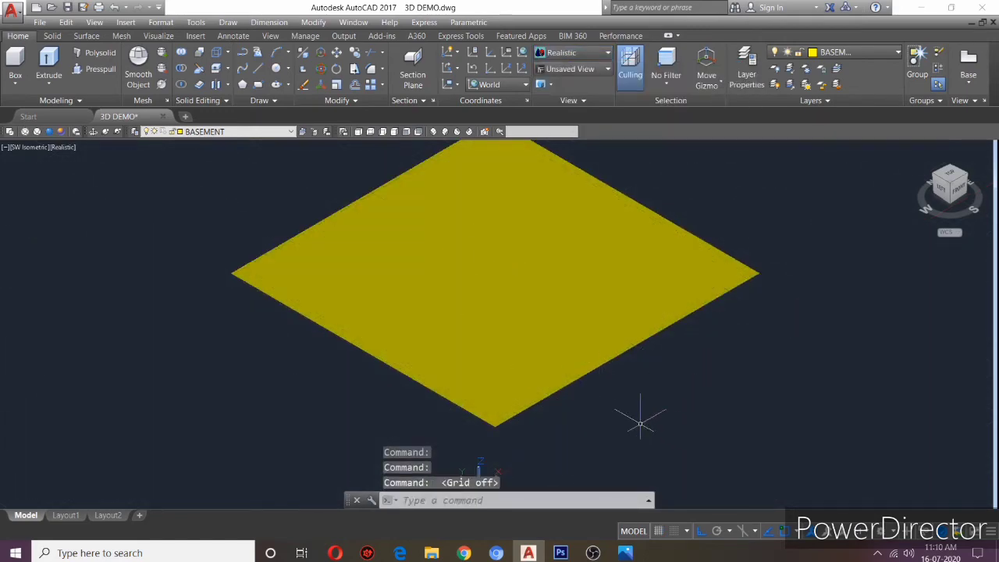
mouse_move(472, 341)
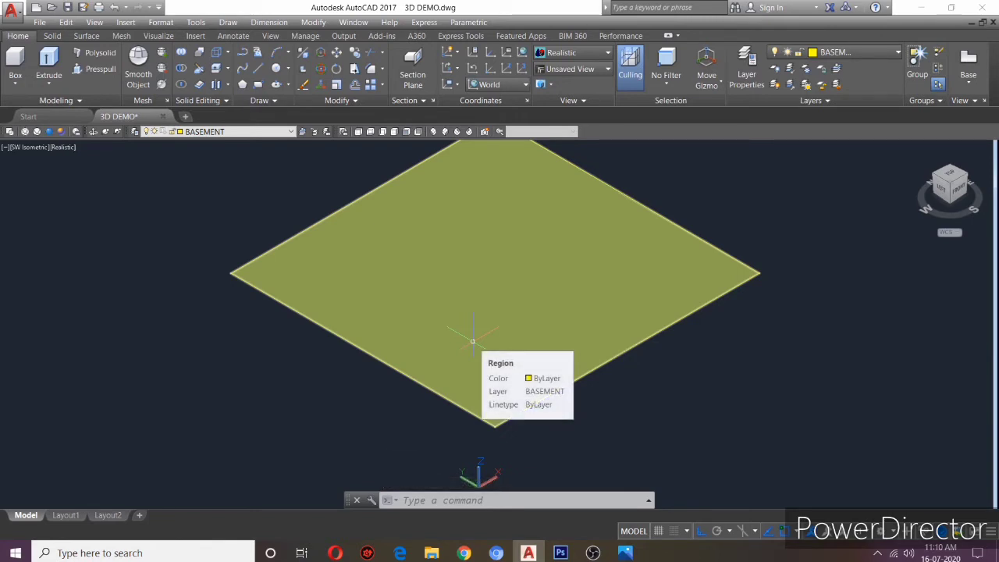
Extrude the basement region by -45 to form a solid slab.
scroll(538, 338, "down", 2)
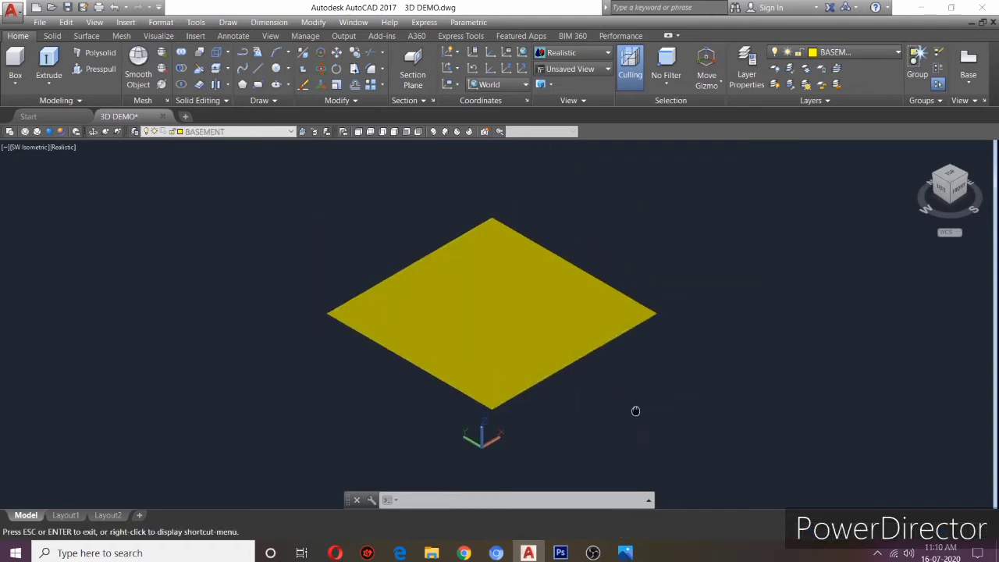
middle_click_drag(635, 411, 579, 415)
scroll(451, 384, "up", 2)
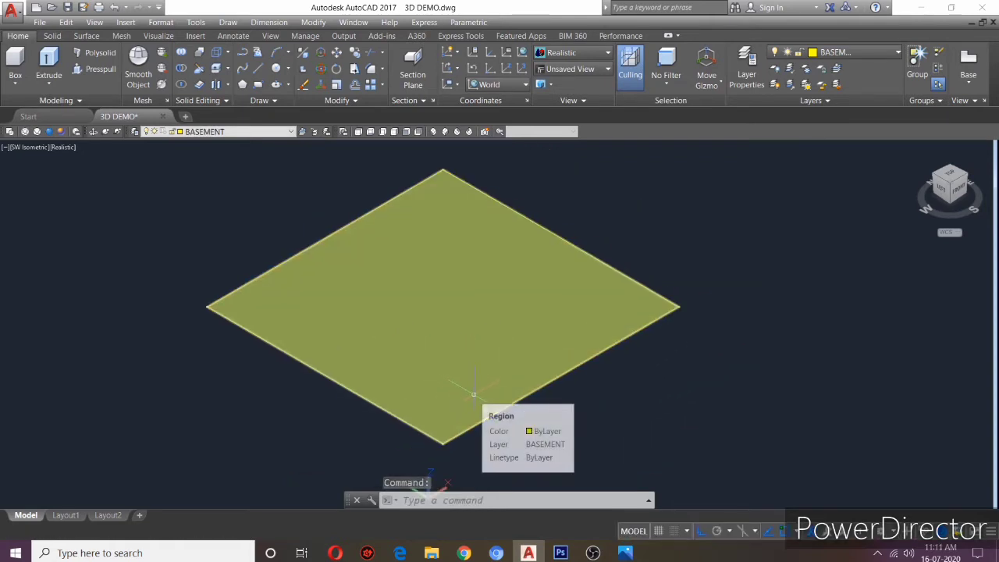
type("EXT")
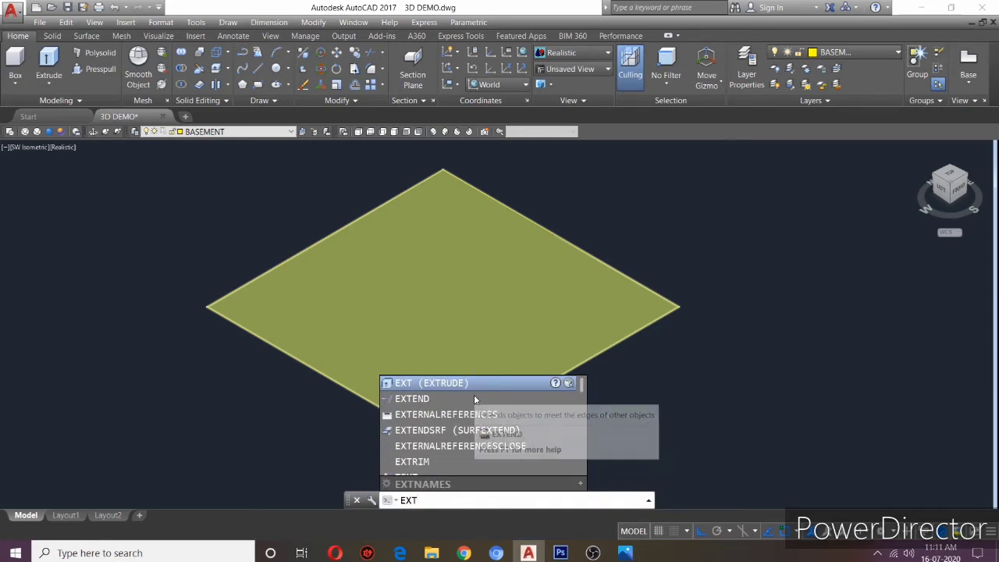
key("Return")
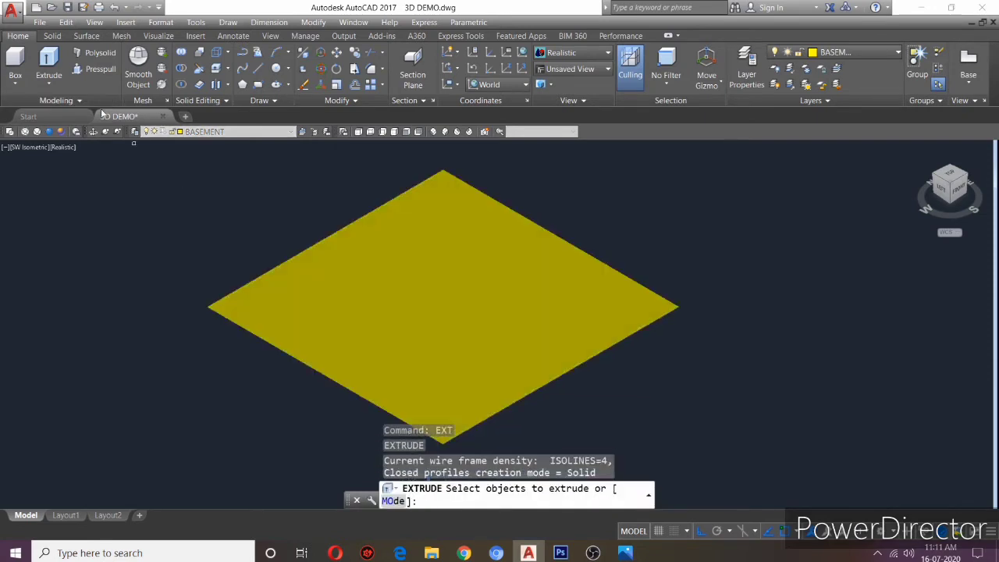
left_click(363, 363)
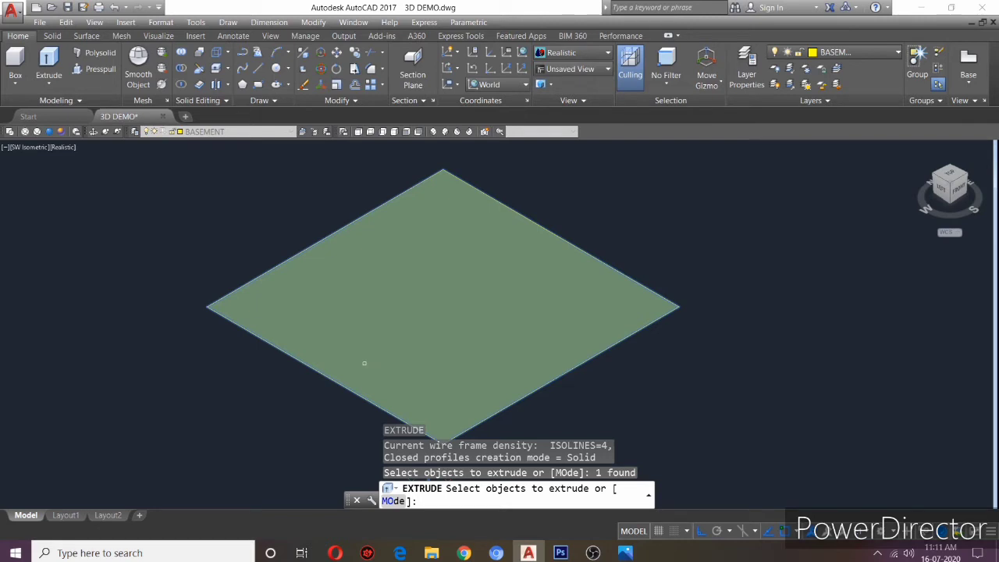
key("Return")
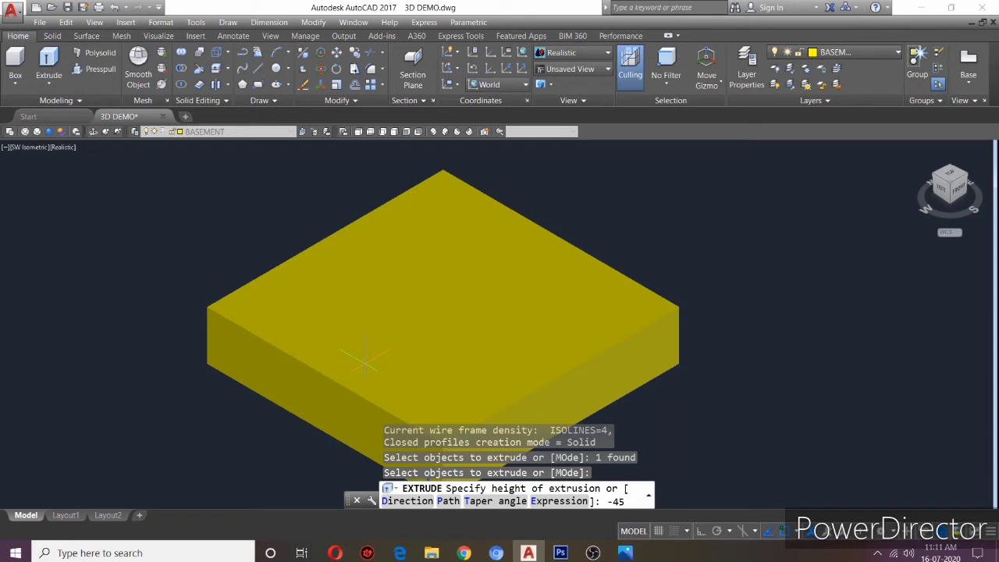
key("Return")
scroll(402, 412, "up", 2)
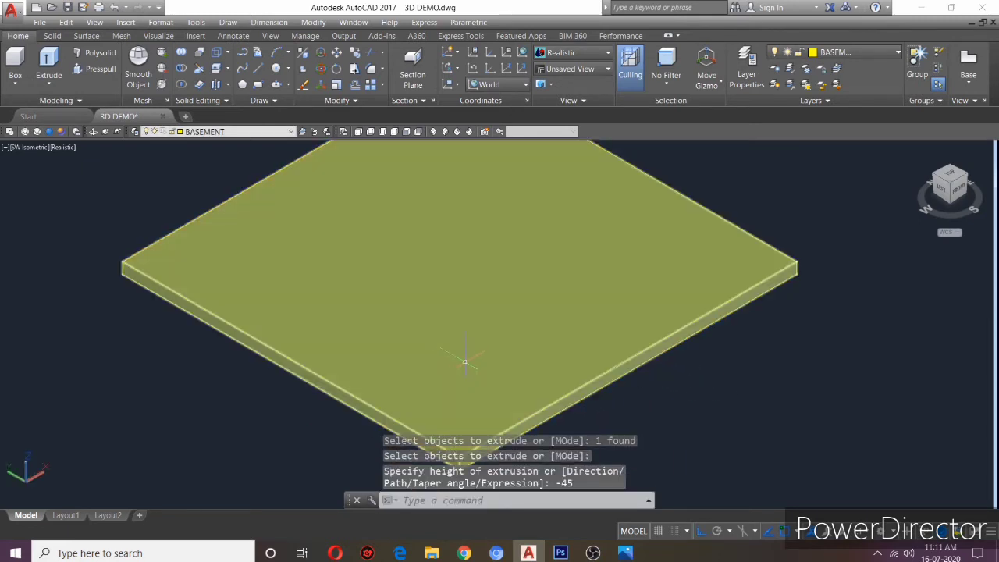
scroll(491, 351, "down", 2)
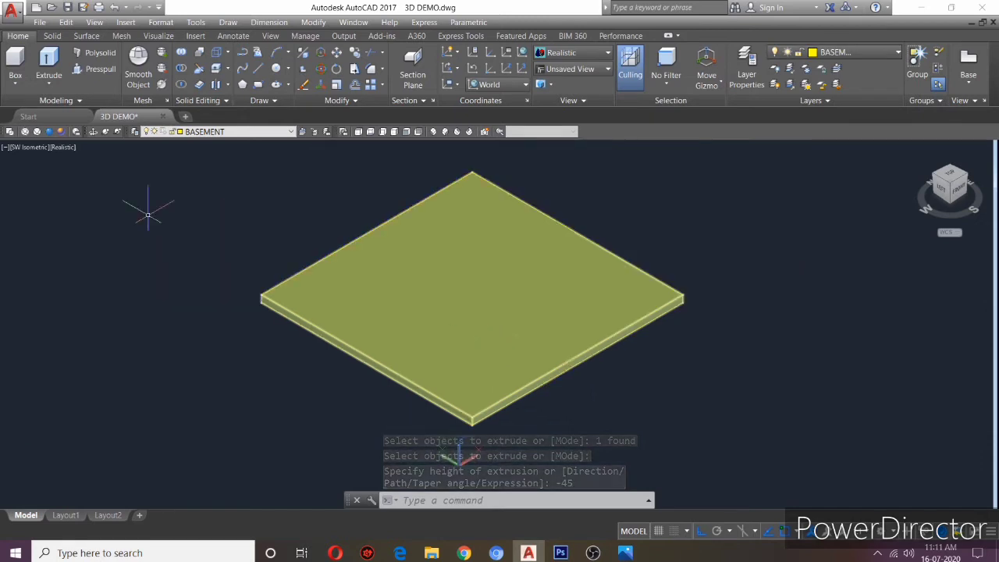
Turn on layer 0 and make it current, and turn off the BASEMENT layer to show the floor plan alone.
left_click(154, 131)
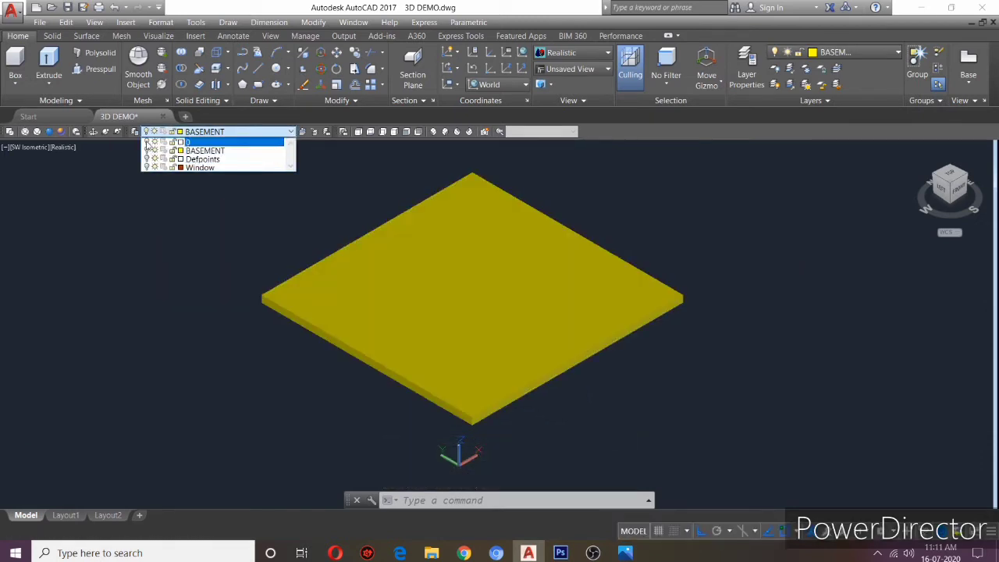
left_click(212, 143)
scroll(537, 413, "up", 2)
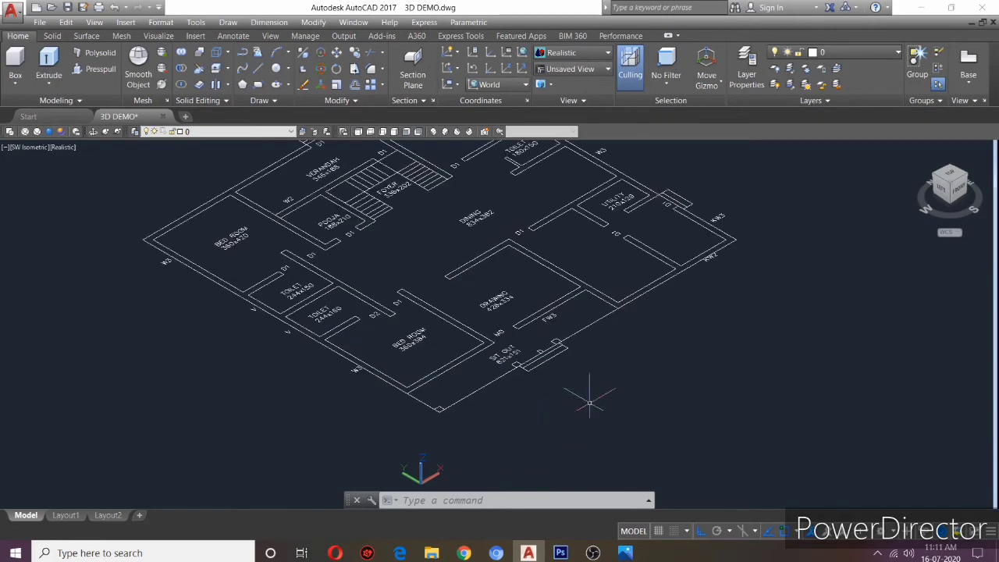
middle_click_drag(399, 309, 401, 361)
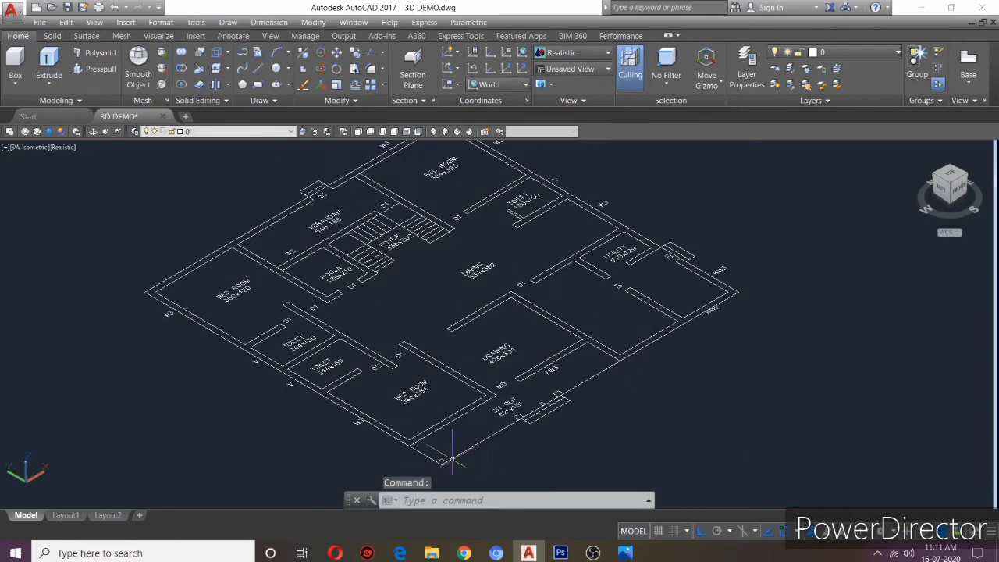
scroll(450, 458, "up", 2)
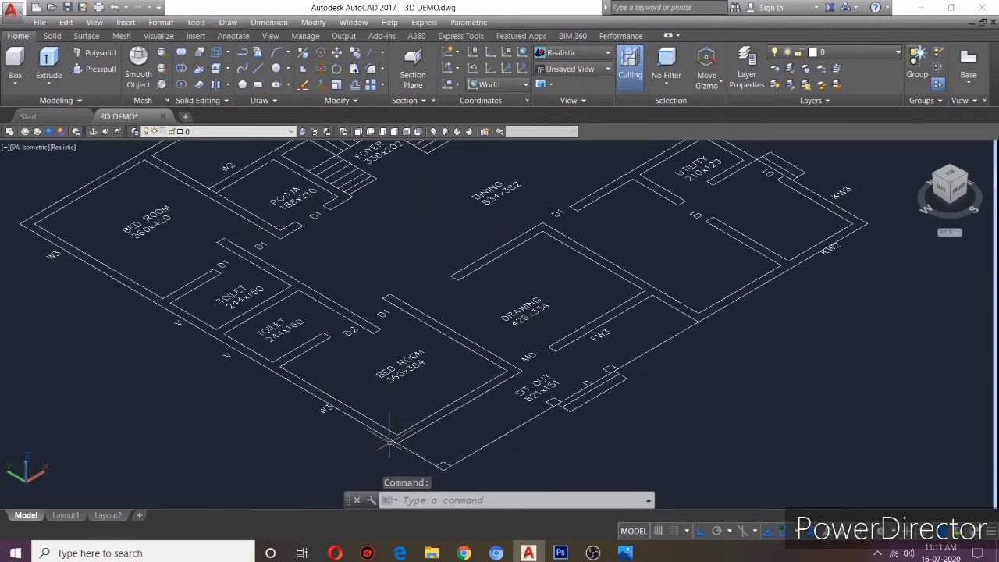
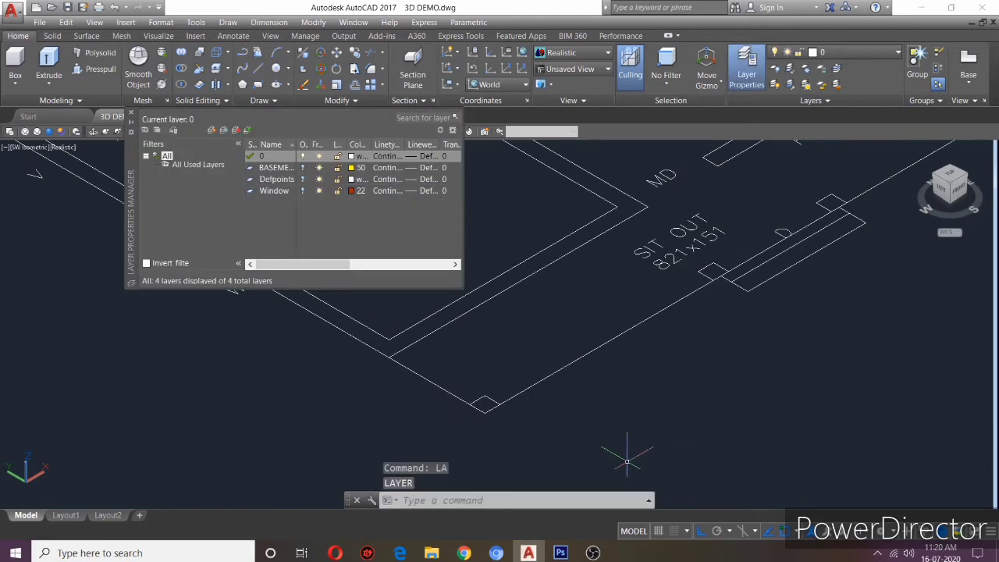
Create a new layer named PILLAR.
left_click(211, 131)
type("P")
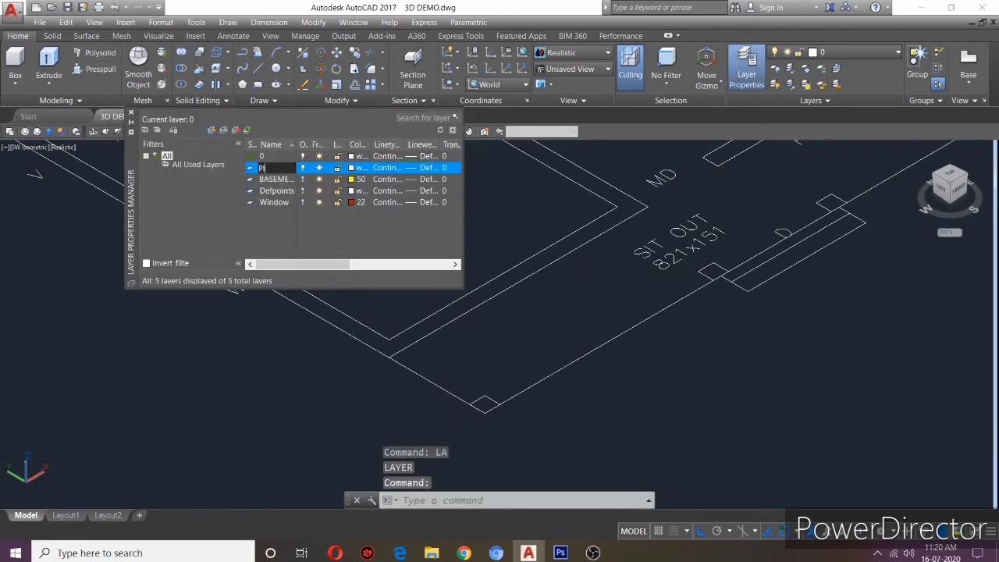
type("ILLAR")
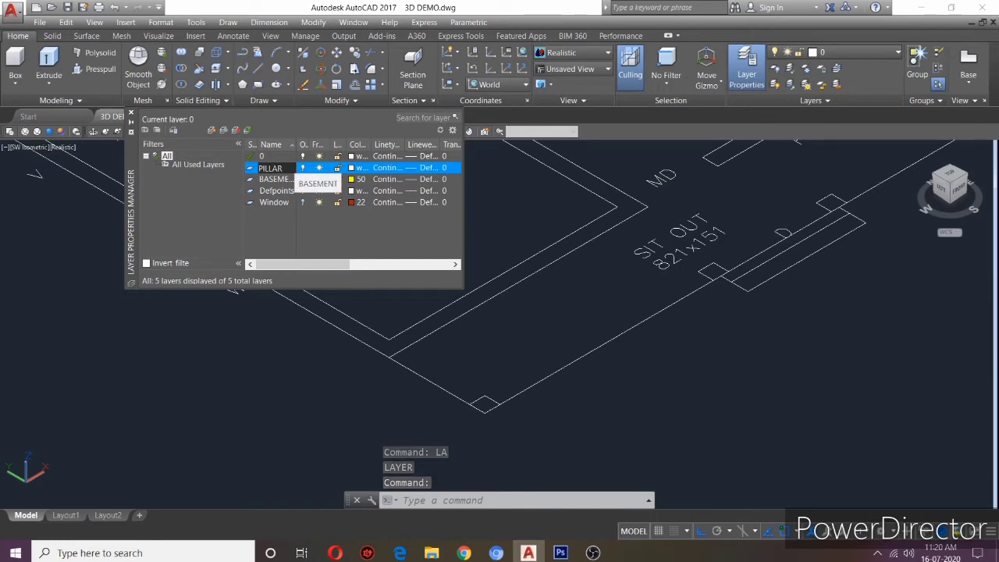
key("Return")
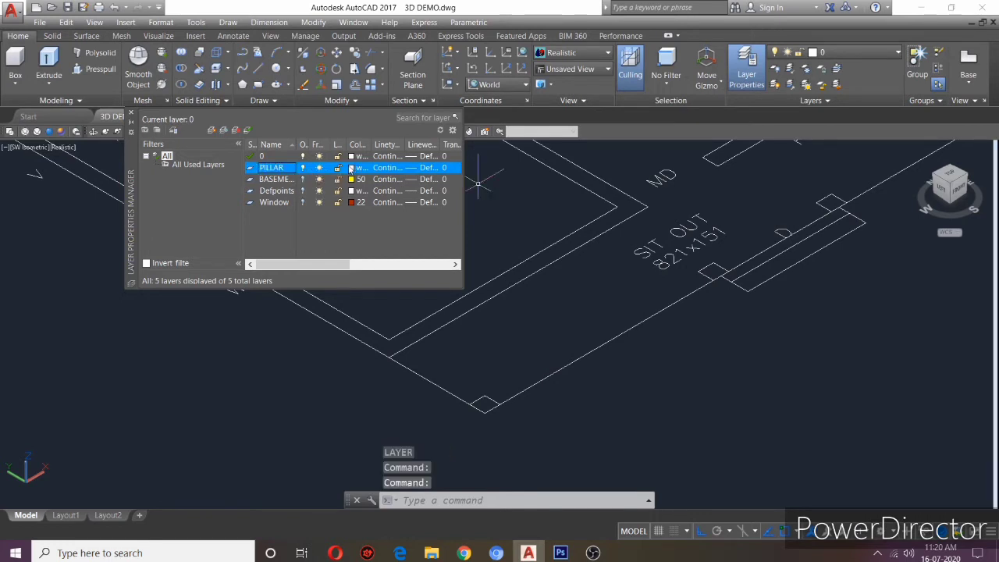
Give the PILLAR layer index color 201 and make it the current layer.
left_click(350, 168)
left_click(584, 211)
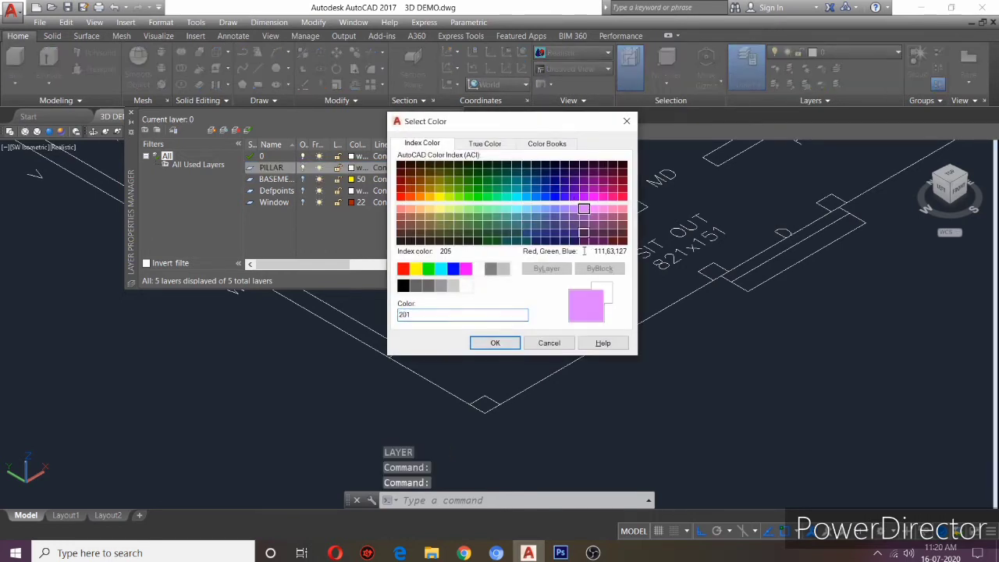
left_click(494, 343)
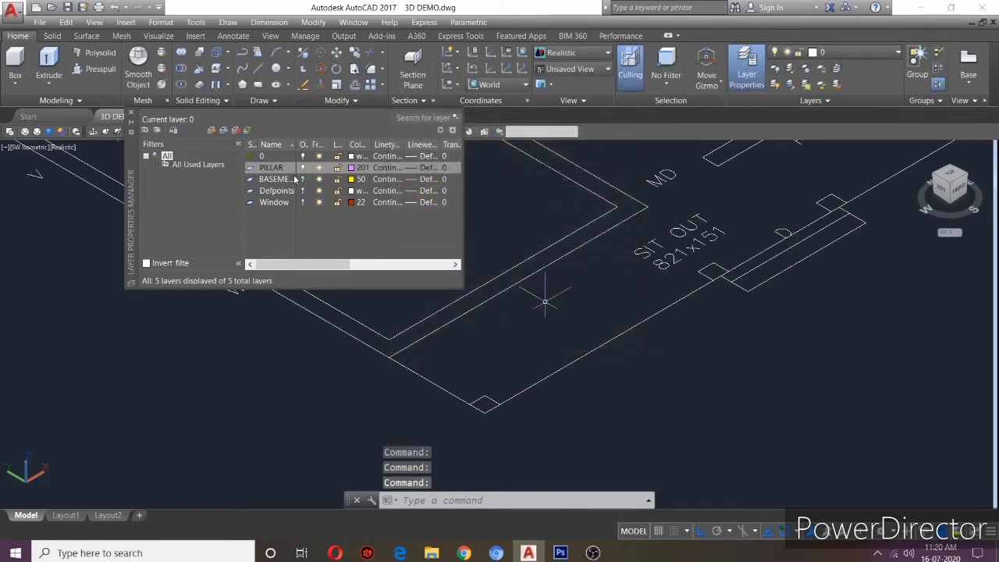
double_click(249, 168)
left_click(130, 111)
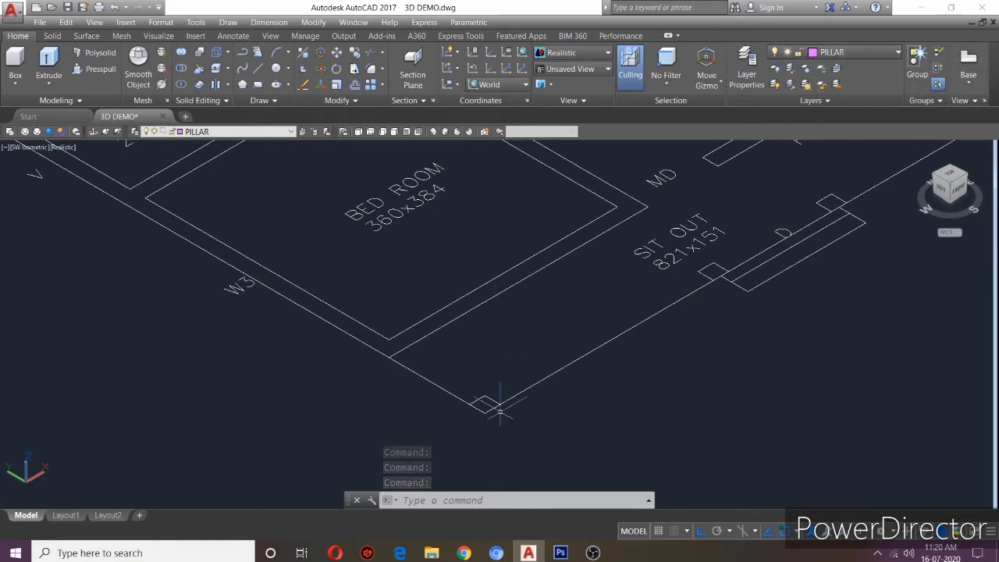
scroll(479, 402, "up", 2)
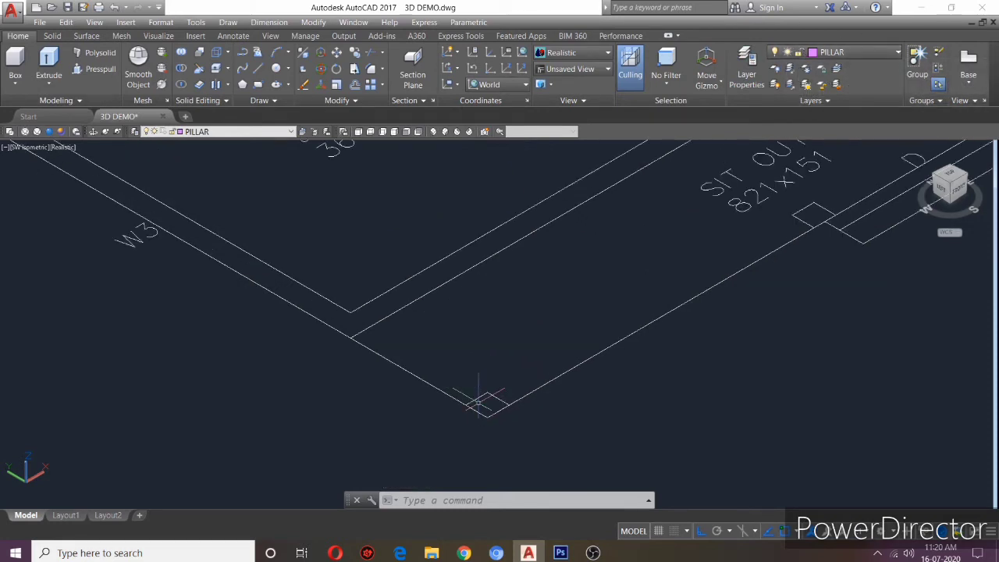
Draw a rectangle corner to corner over the square pillar outline at the outer corner of the sit-out.
type("REC")
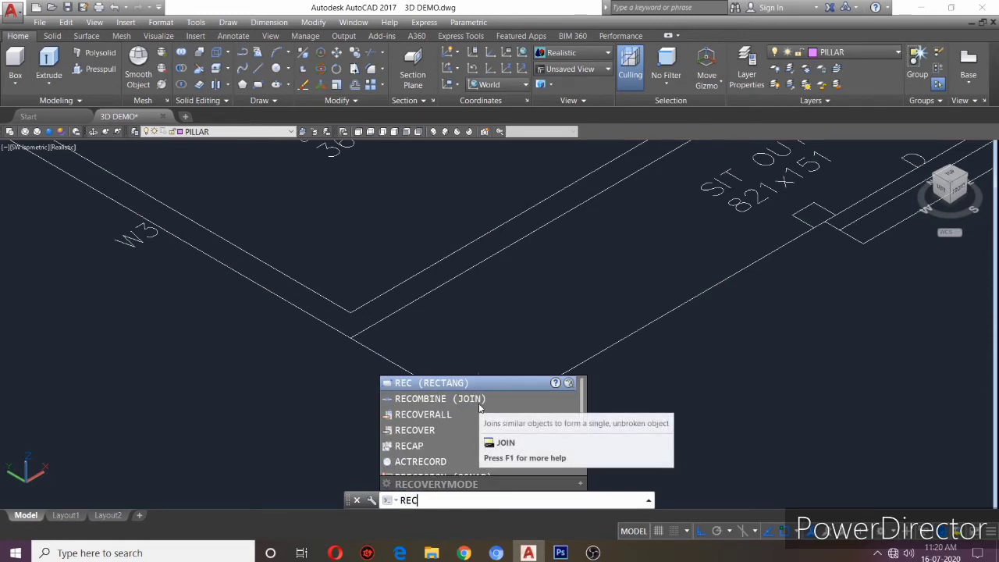
key("Return")
scroll(447, 399, "down", 2)
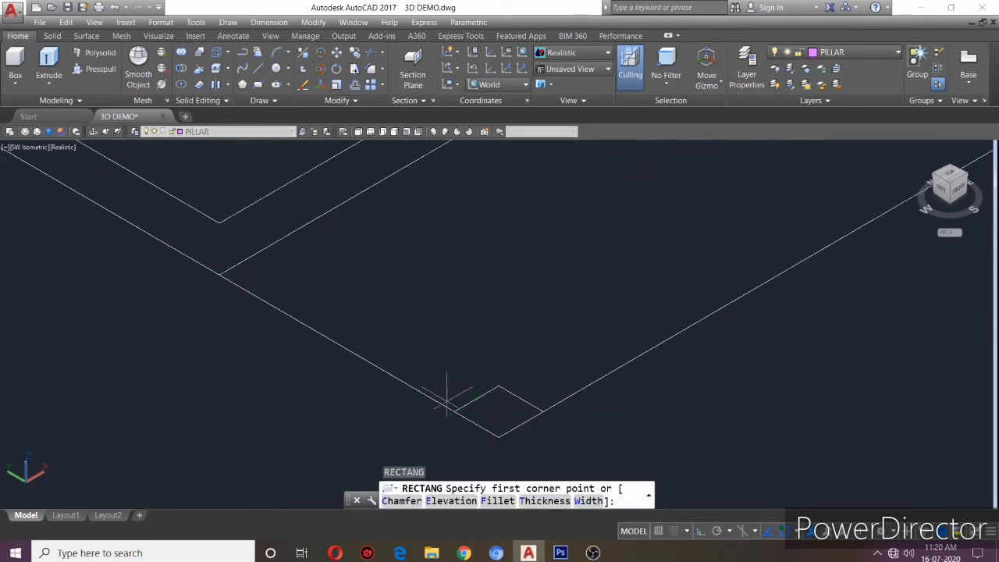
left_click(454, 409)
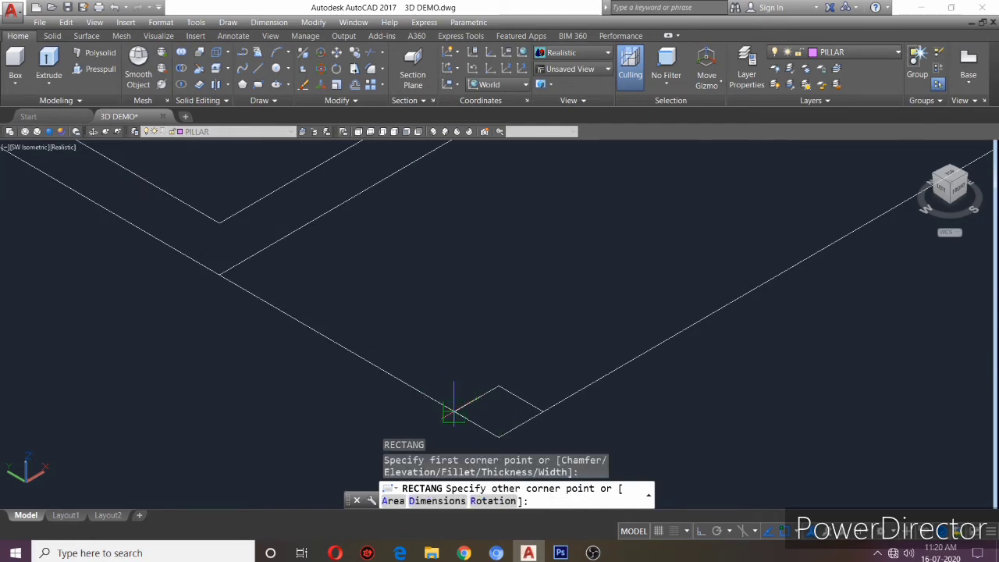
left_click(543, 412)
Trace the pillar outline at the near end of the sit-out entrance steps with a rectangle.
scroll(638, 374, "down", 3)
middle_click_drag(651, 377, 466, 408)
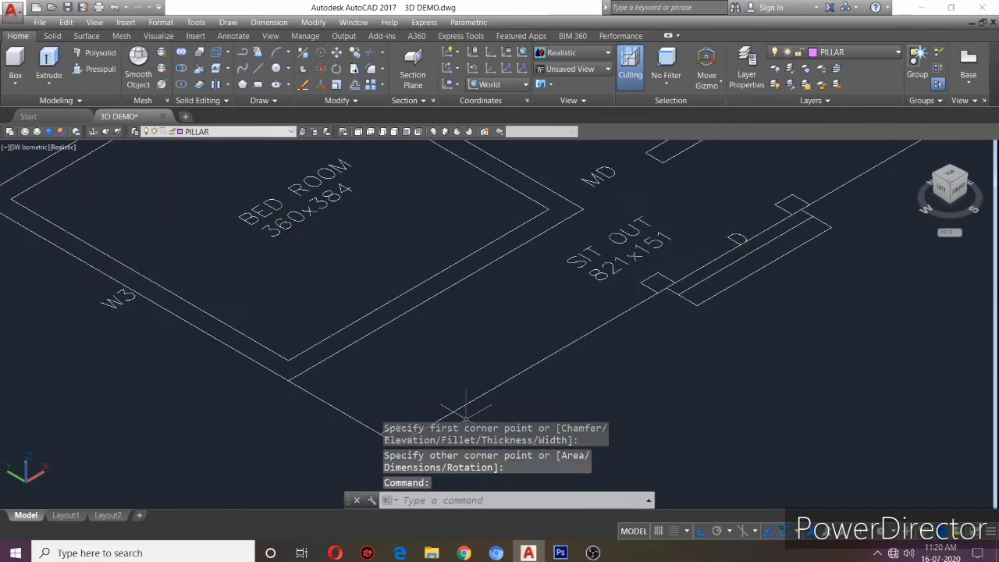
scroll(679, 328, "up", 2)
key("Return")
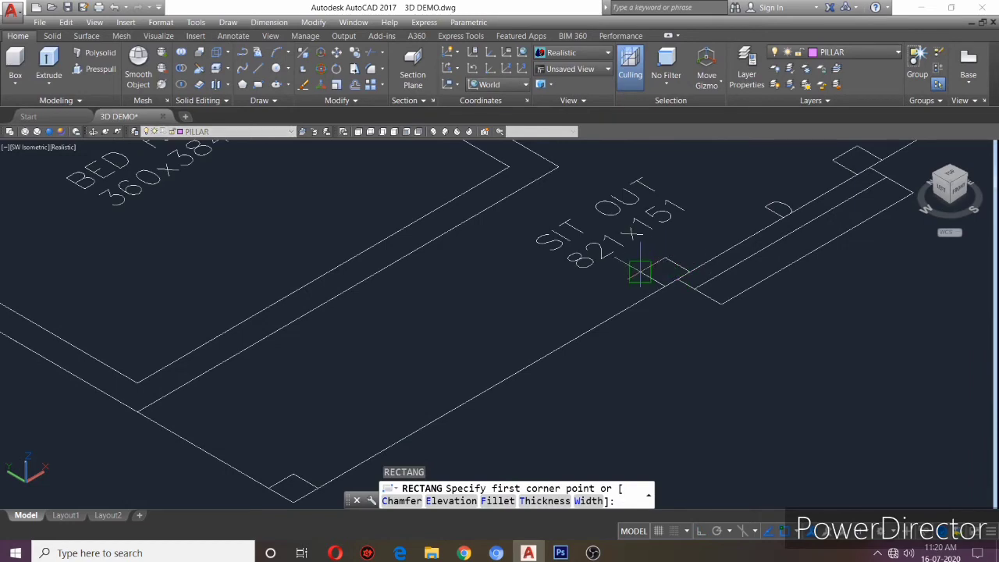
left_click(640, 271)
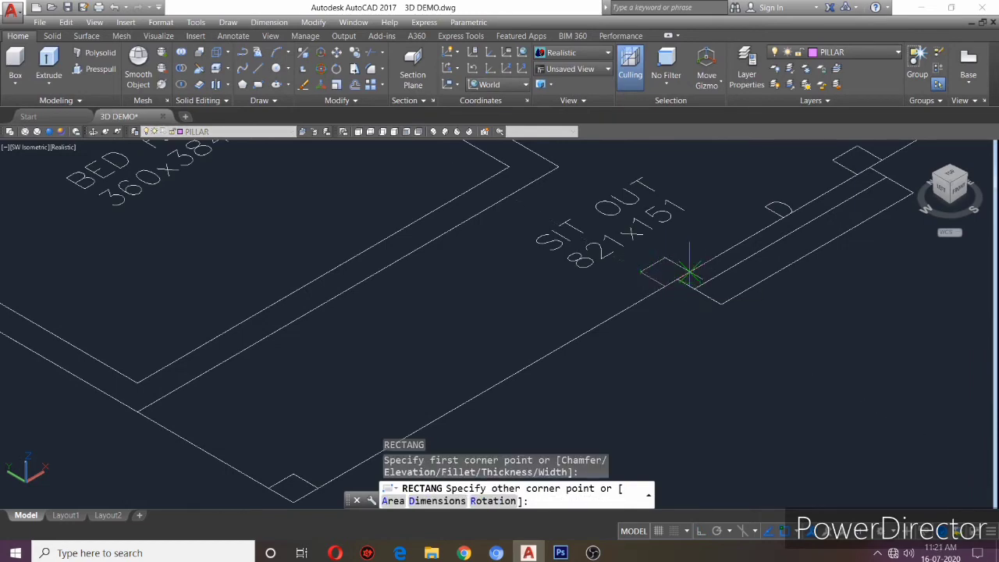
left_click(688, 272)
Trace the remaining pillar outline at the far end of the sit-out entrance steps with a rectangle.
mouse_move(843, 257)
middle_mouse_down()
mouse_move(740, 408)
mouse_move(713, 398)
middle_mouse_up()
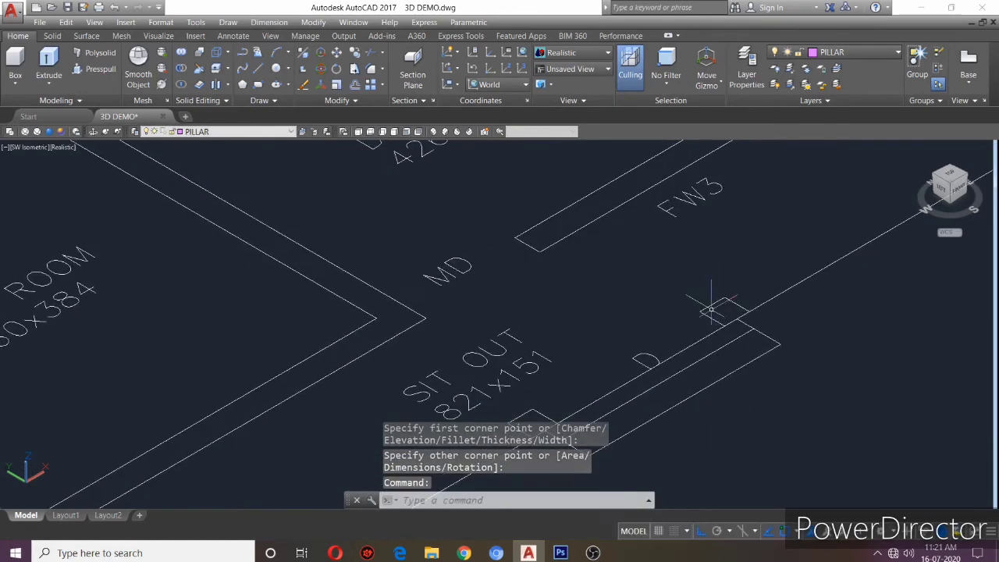
key("Return")
left_click(702, 311)
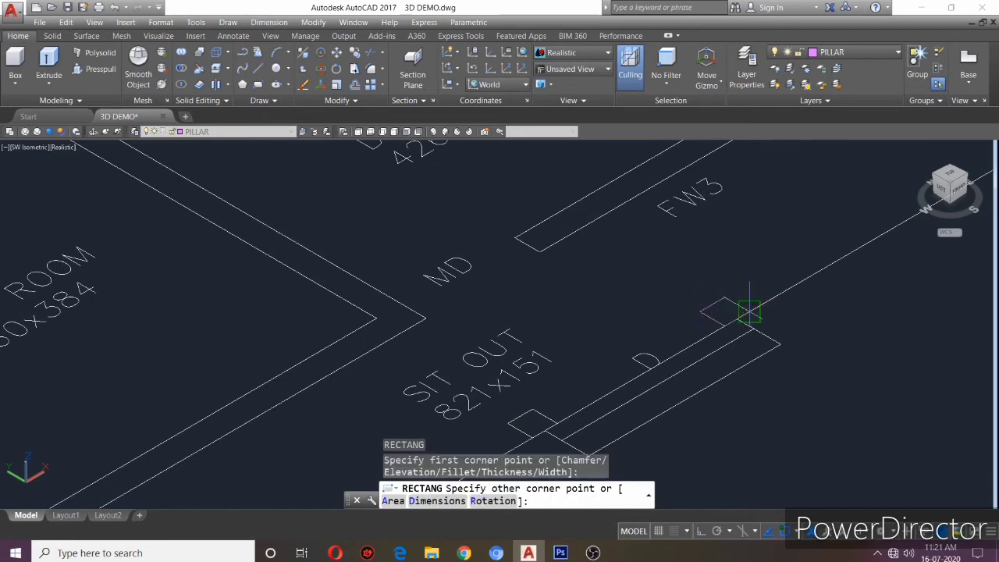
left_click(749, 311)
Turn off layer 0 and keep PILLAR current so that only the pillar rectangles are displayed.
scroll(843, 289, "down", 2)
middle_click_drag(843, 290, 612, 351)
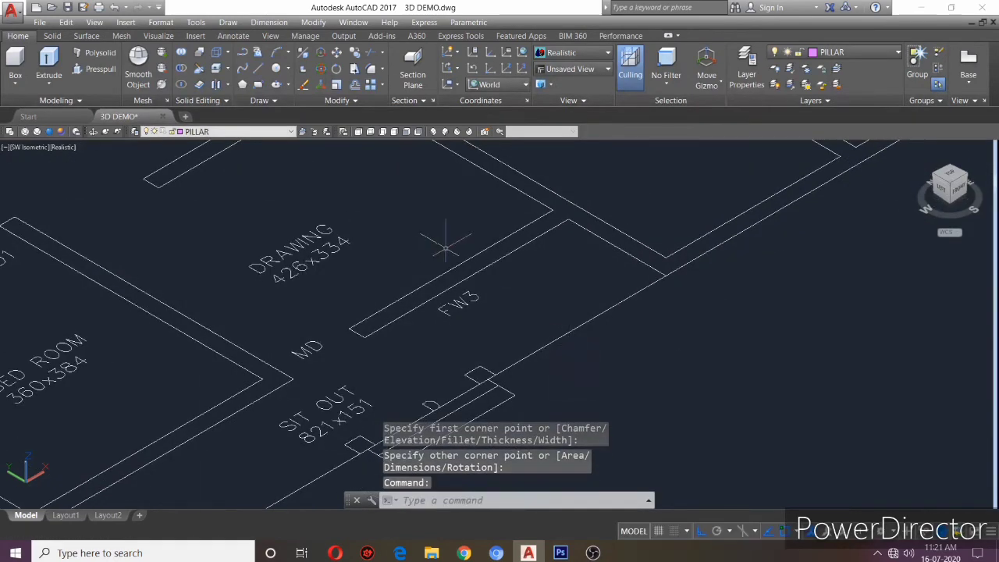
scroll(546, 345, "down", 3)
scroll(659, 343, "up", 2)
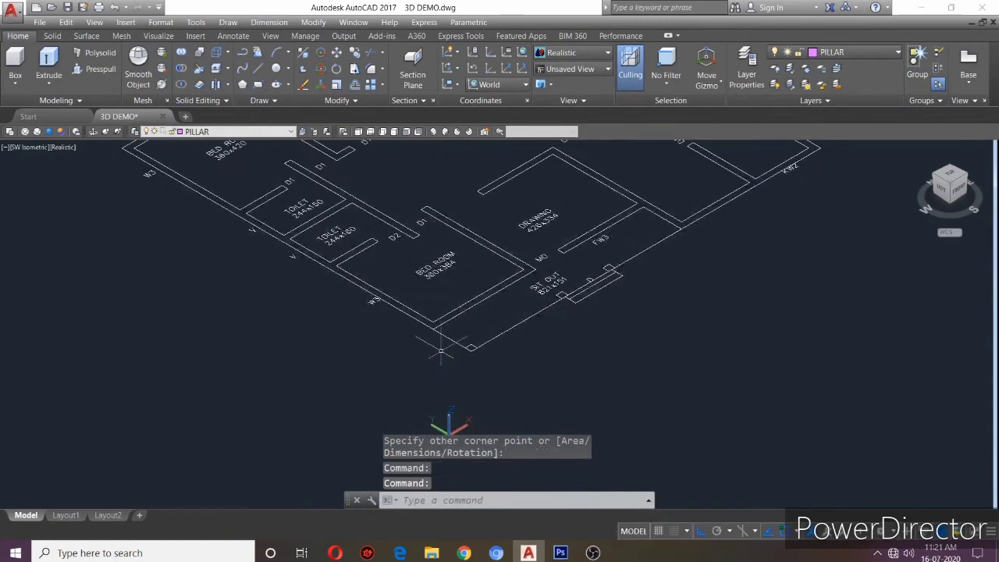
left_click(221, 133)
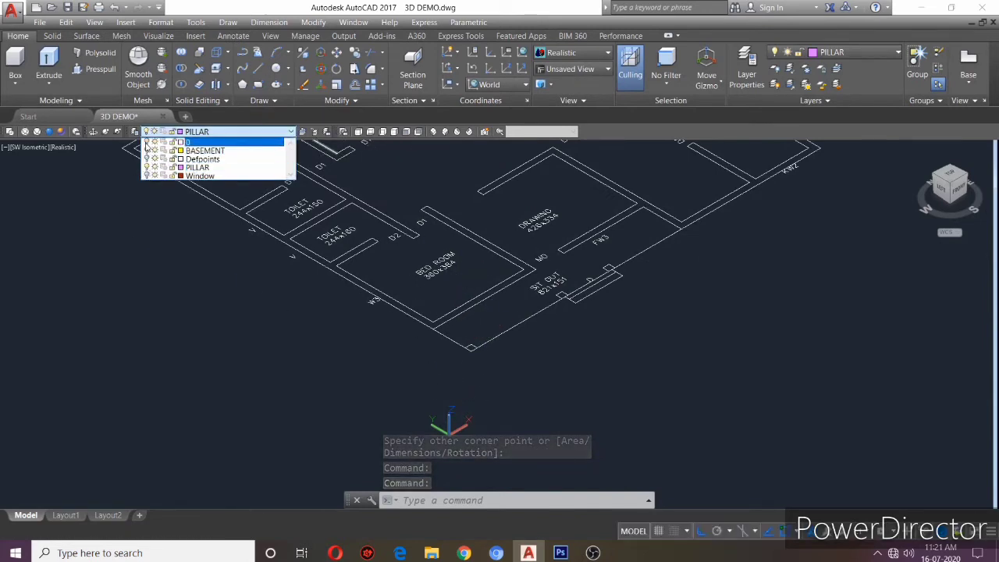
left_click(204, 168)
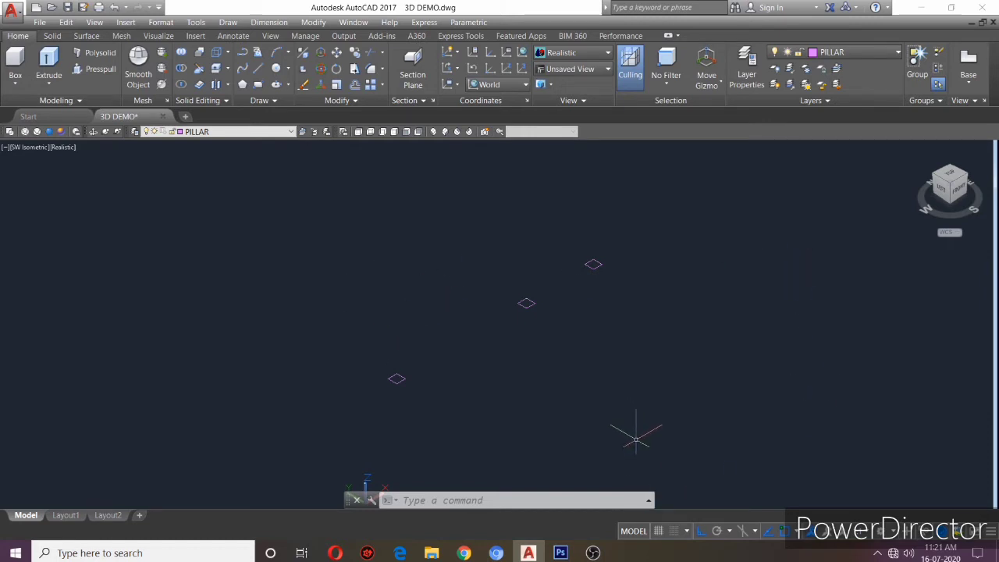
Convert the three pillar rectangles into regions.
type("RE")
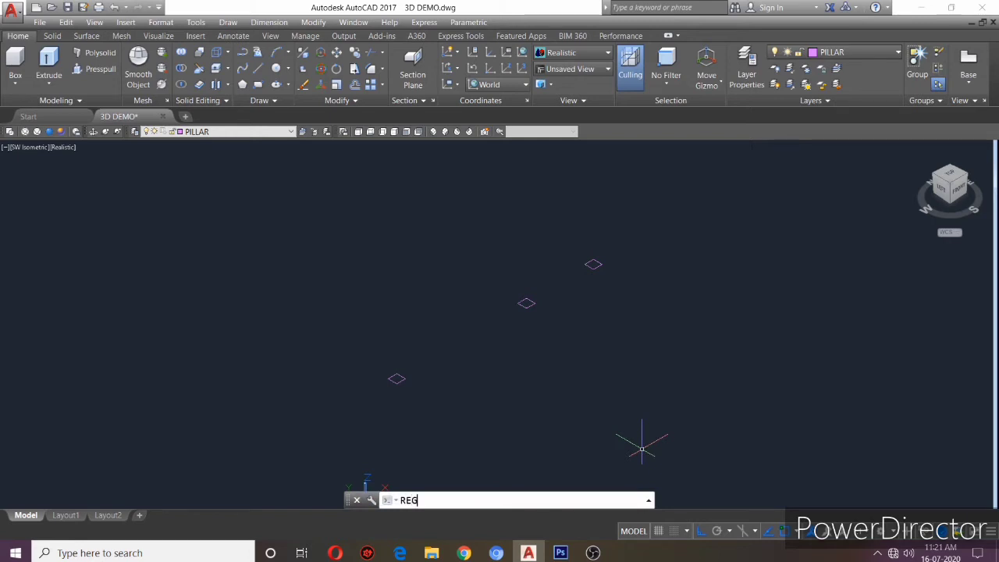
type("G")
key("Return")
left_click(235, 209)
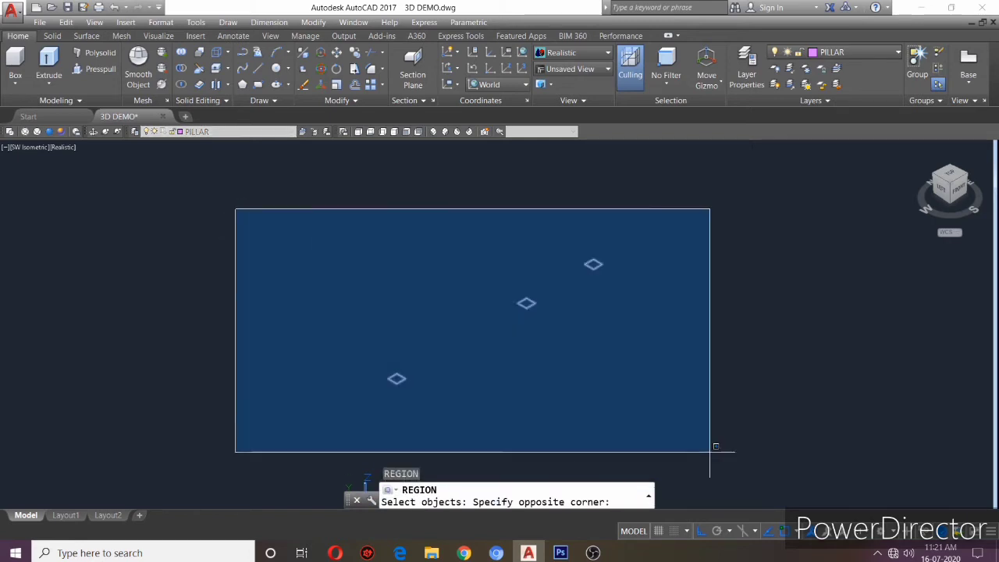
left_click(709, 450)
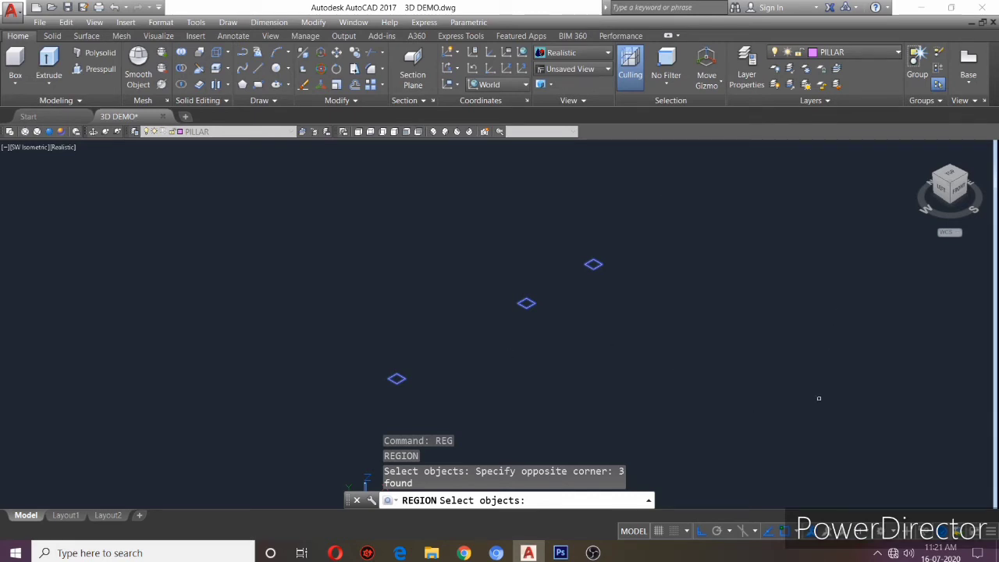
key("Return")
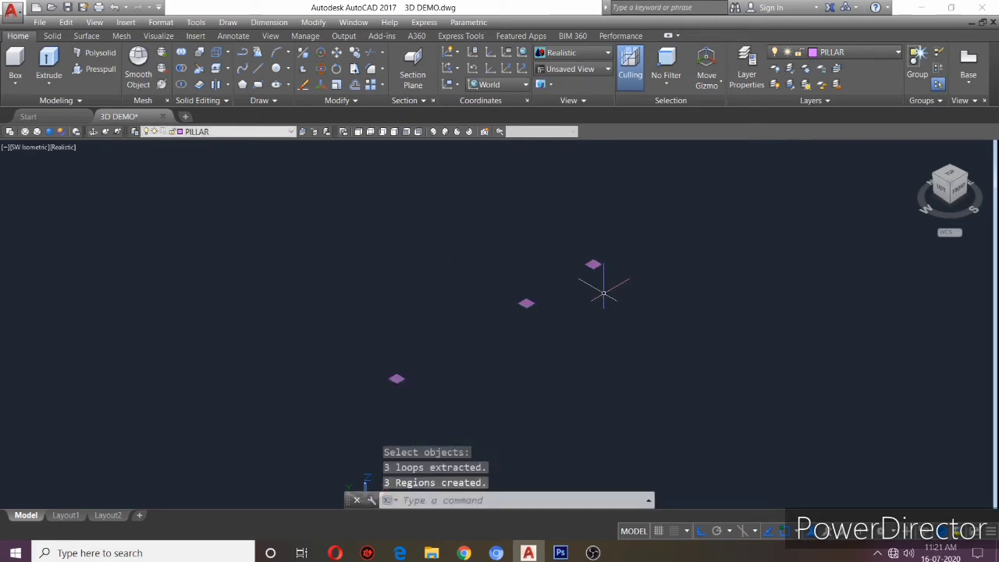
Extrude the three pillar regions to a height of 210.
type("EXT")
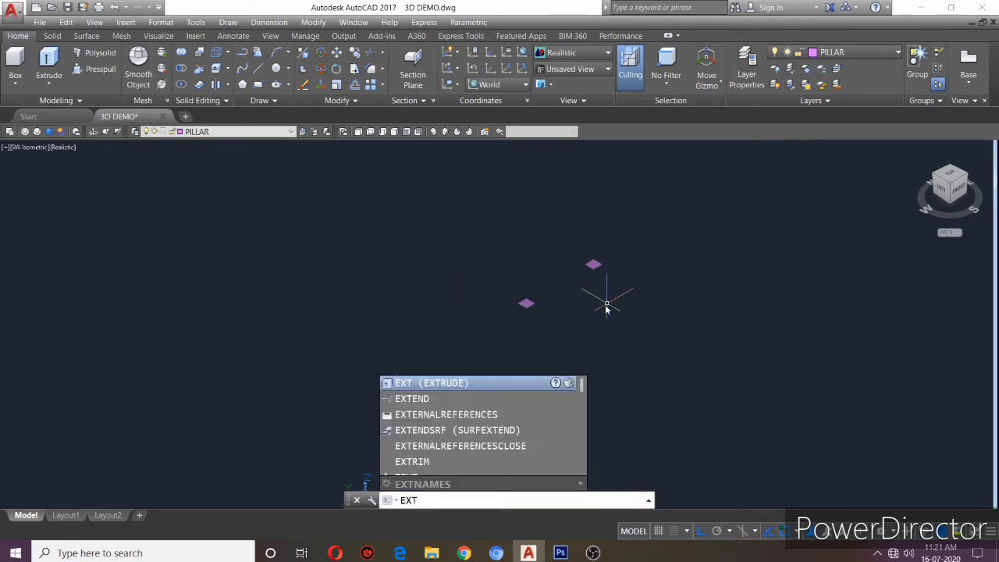
key("Return")
scroll(607, 310, "down", 2)
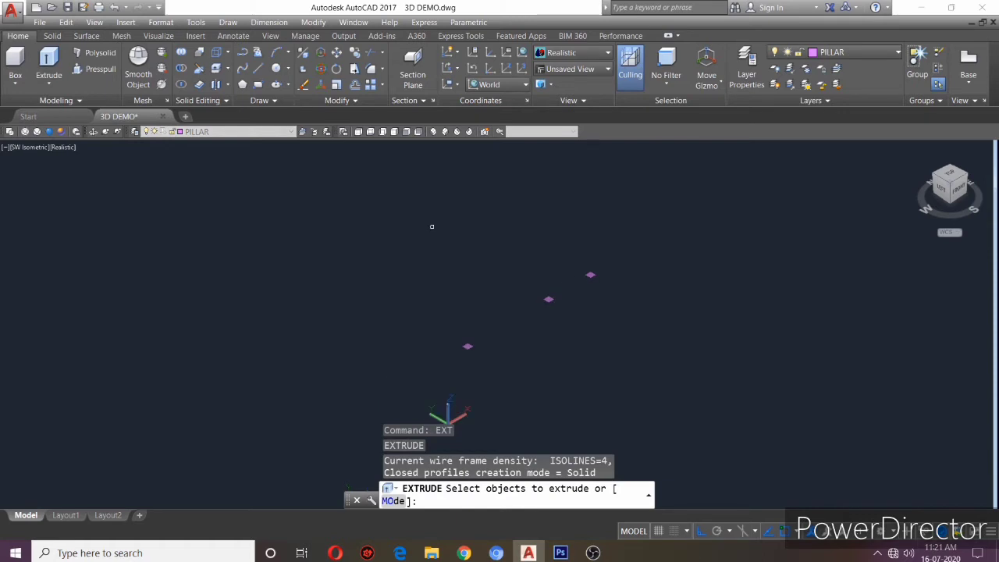
left_click(298, 196)
left_click(785, 391)
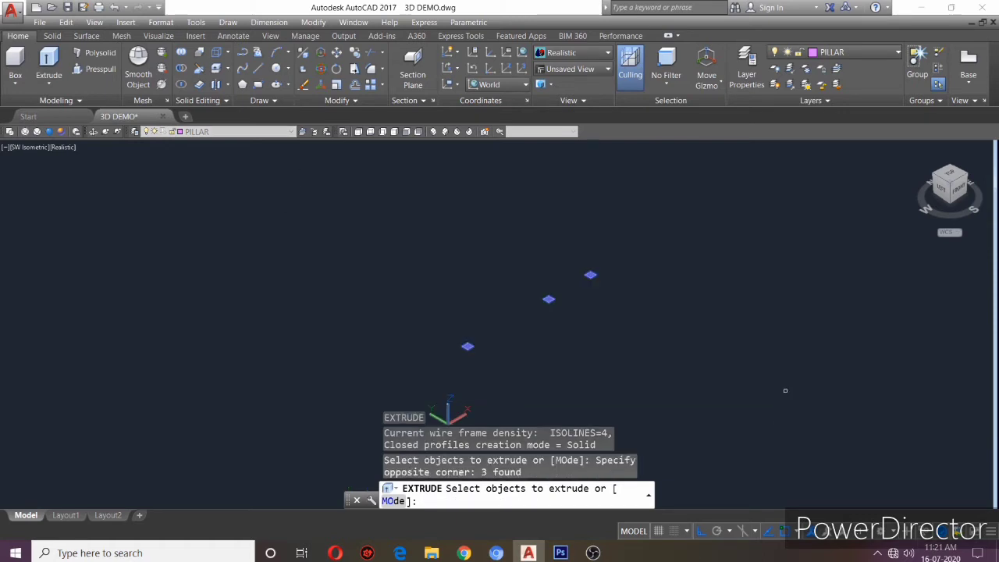
key("Return")
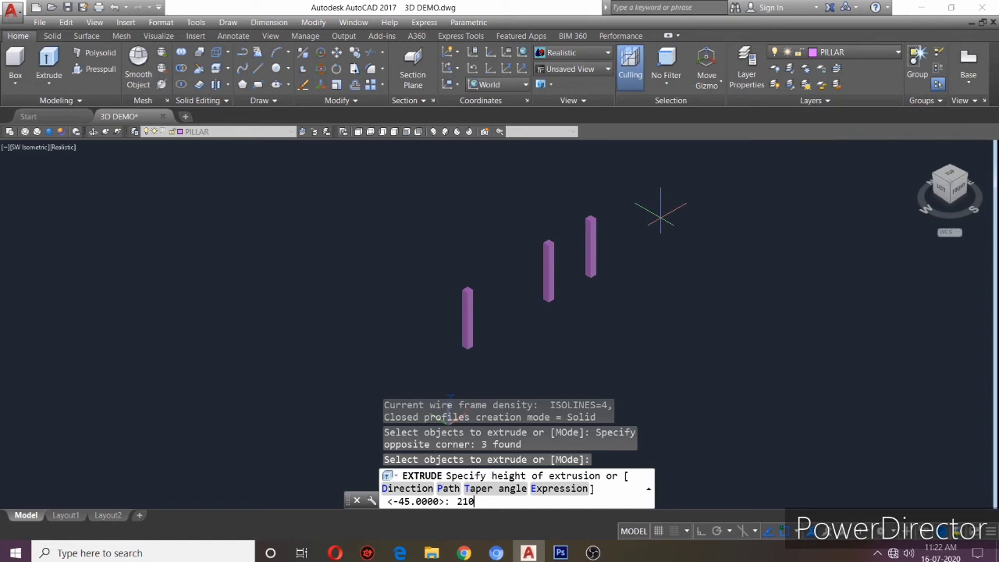
key("Return")
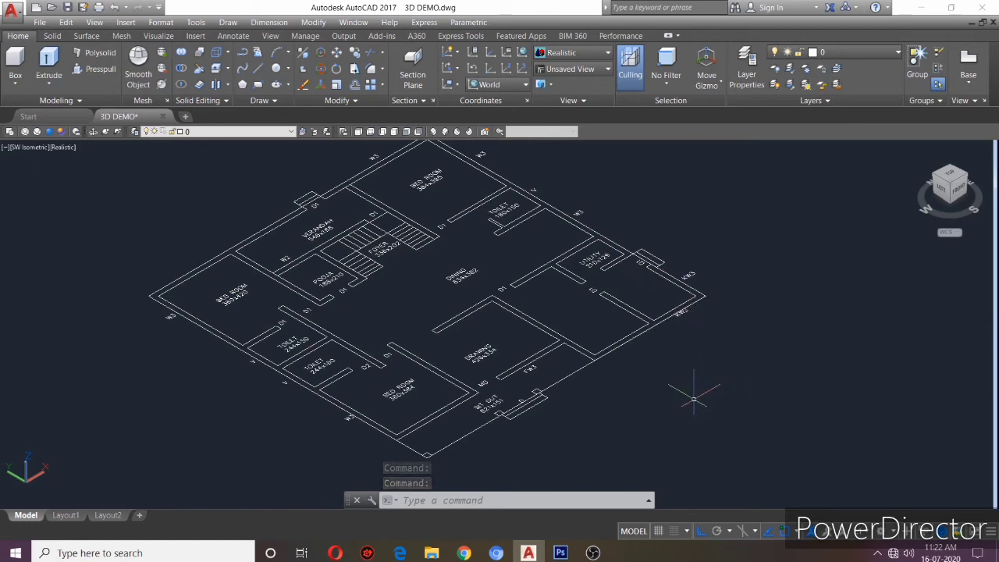
Create a new layer named WALL.
type("LA")
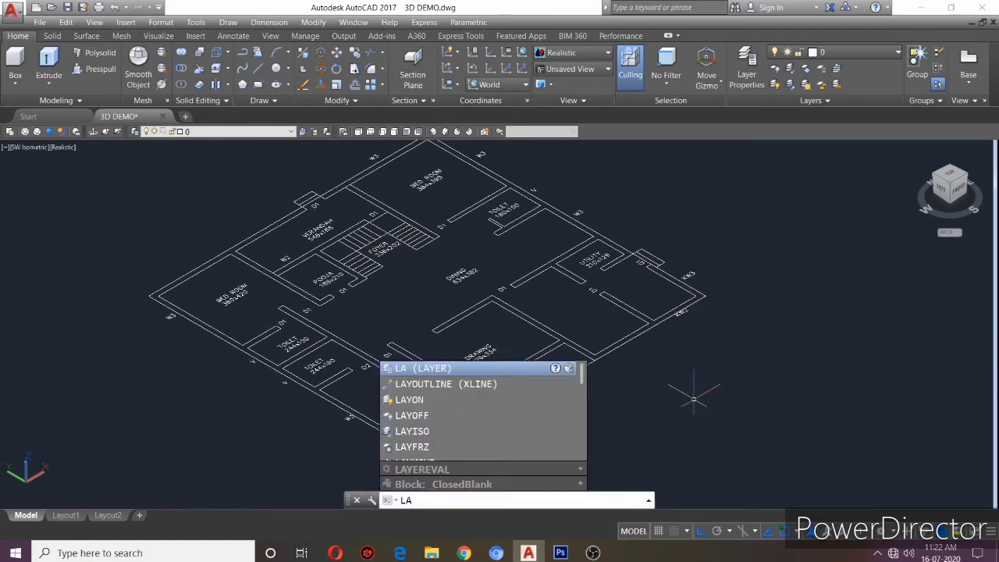
key("Return")
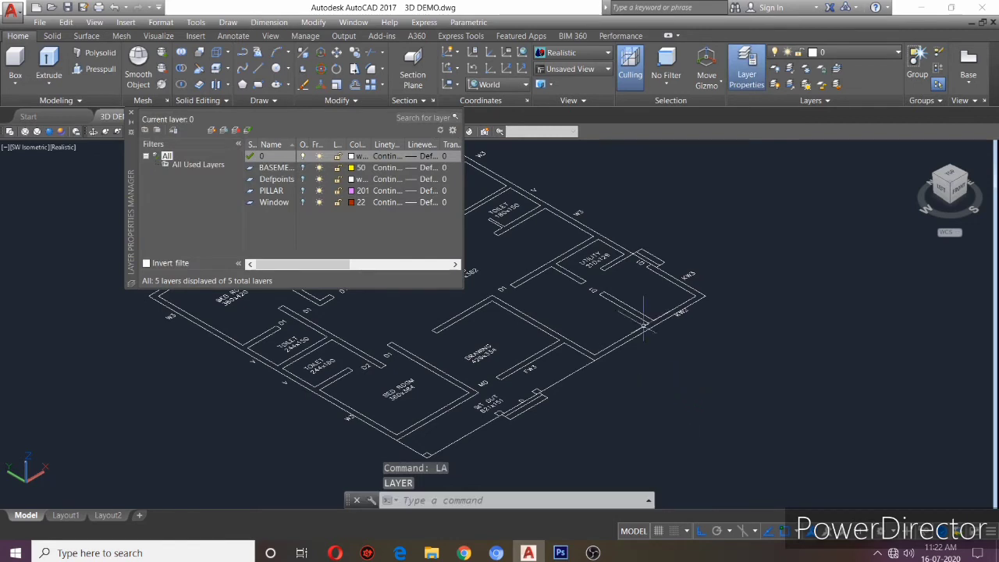
left_click(212, 130)
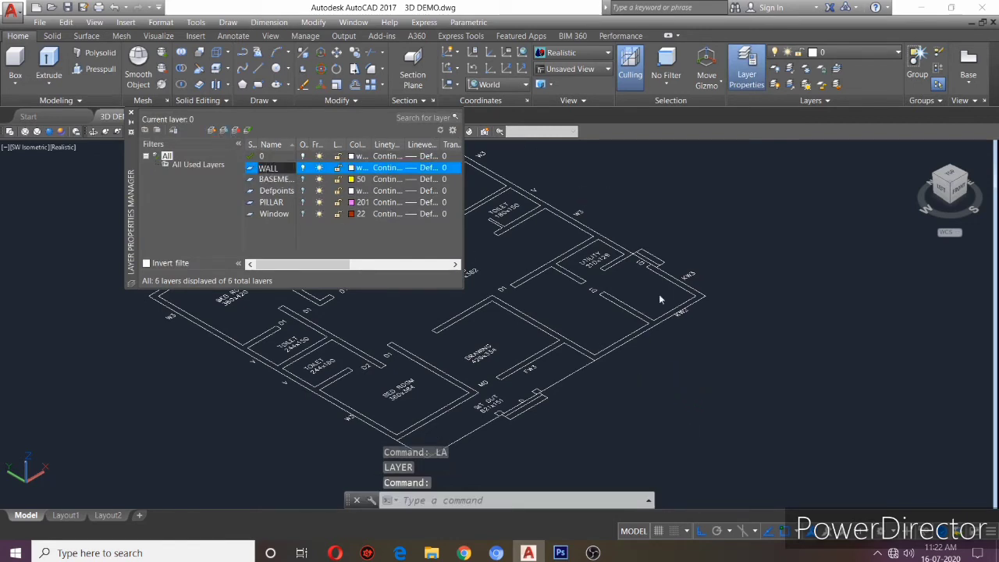
type("WALL")
Keep the WALL layer's color white and make WALL the current layer.
left_click(352, 168)
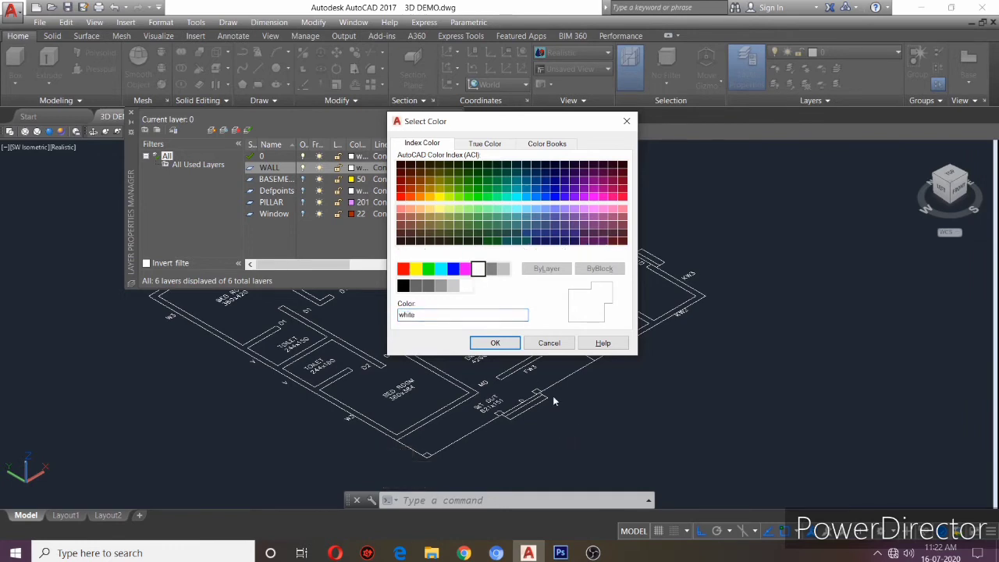
left_click(495, 344)
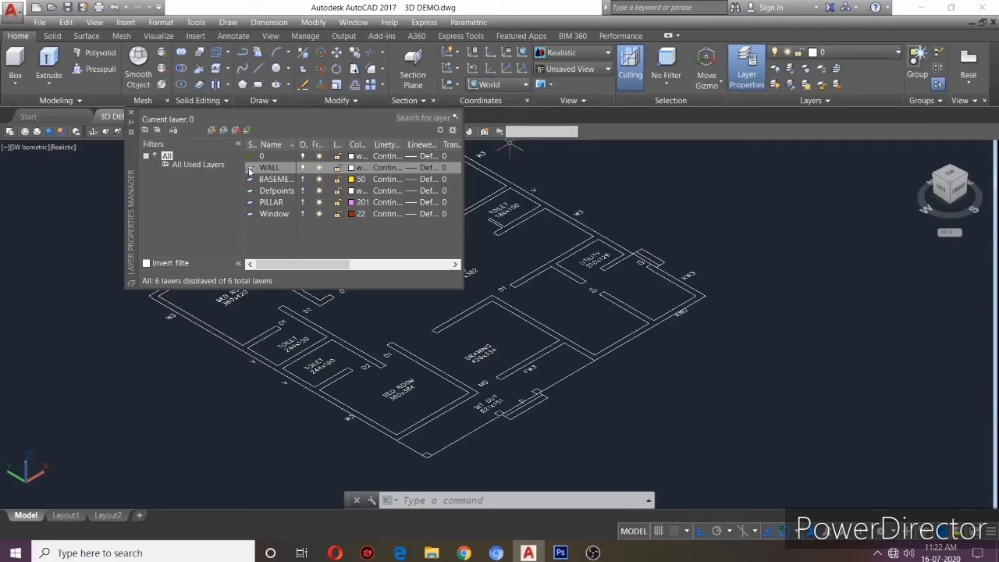
double_click(249, 171)
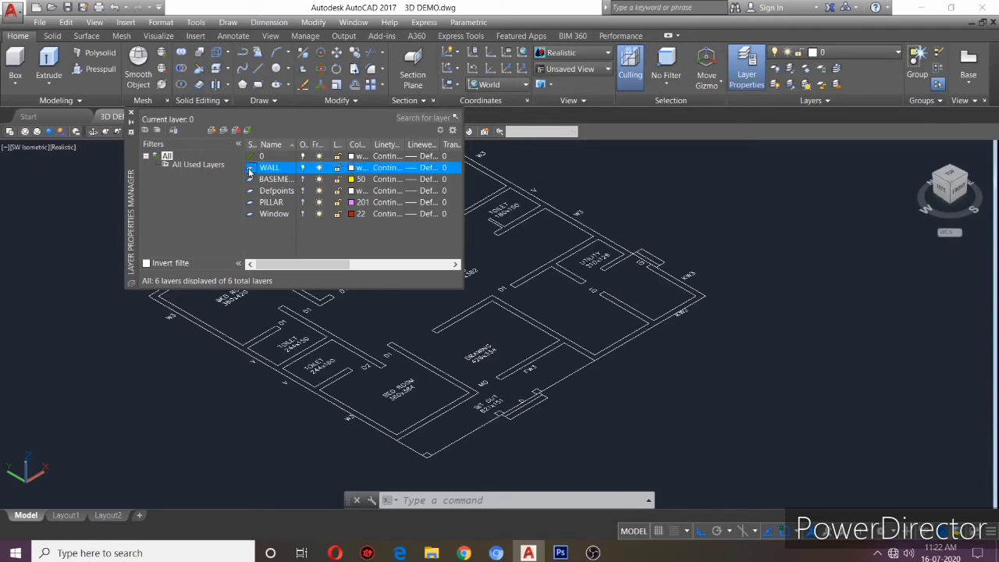
left_click(130, 113)
Select the 360x384 bedroom's wall lines on the side facing the drawing room, including the end cap at door D1.
scroll(332, 413, "up", 2)
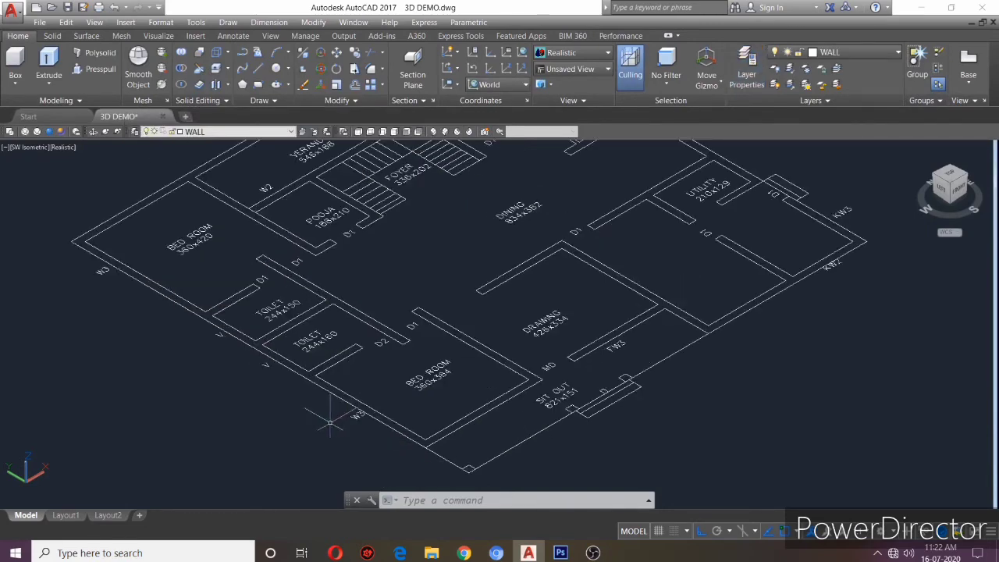
left_click(401, 292)
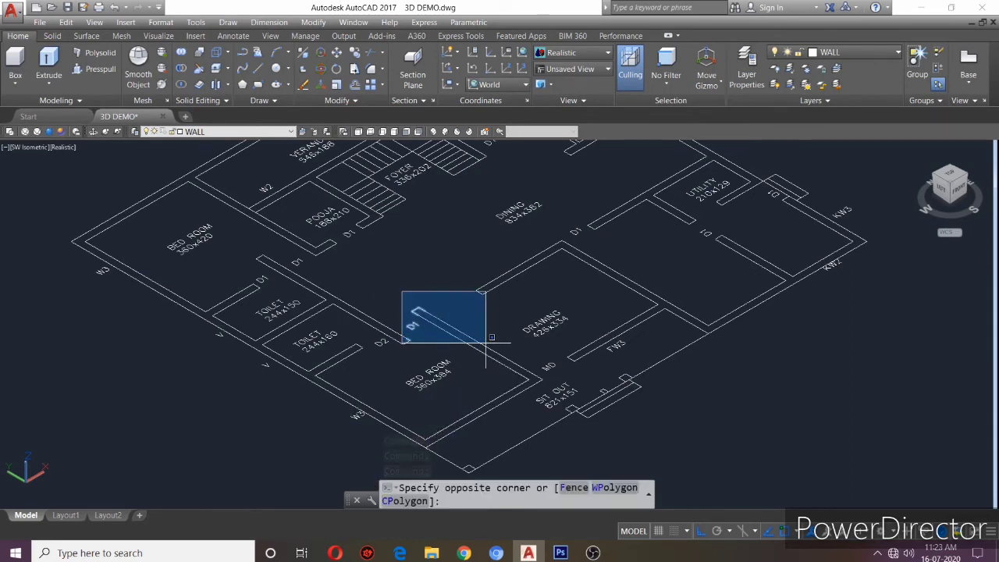
left_click(413, 289)
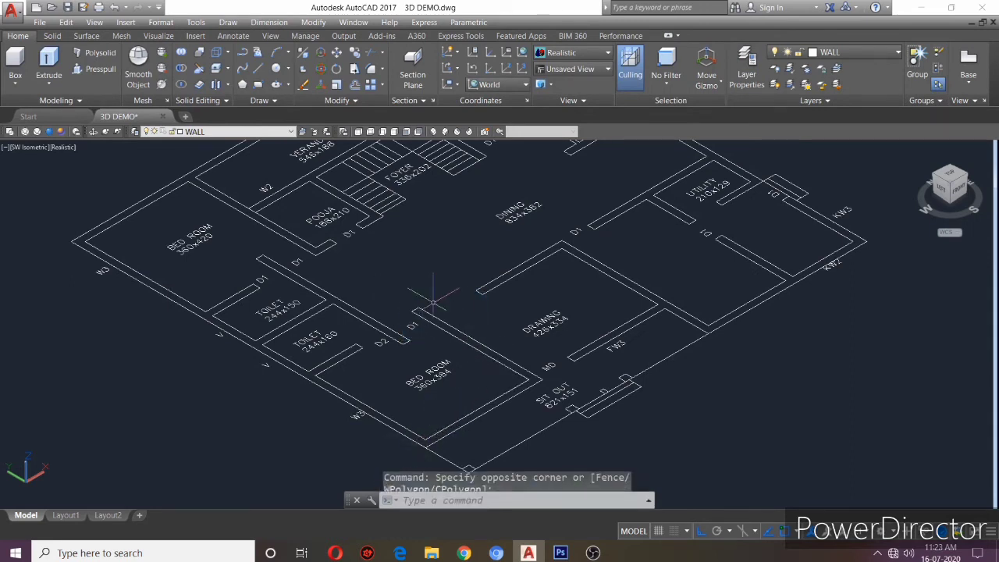
left_click(490, 366)
left_click(457, 312)
scroll(417, 310, "up", 3)
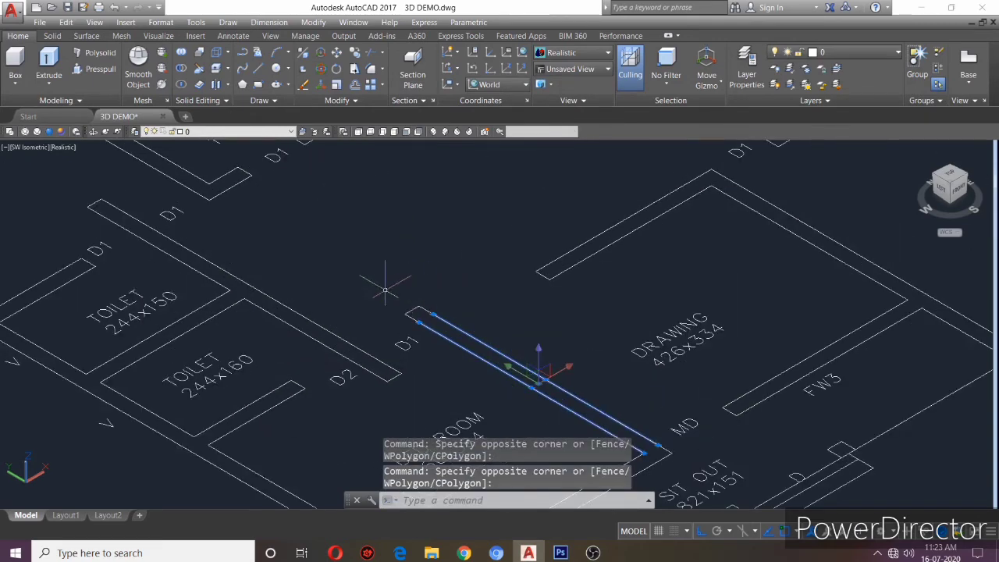
left_click(384, 290)
left_click(464, 326)
Add both wall lines between the 360x384 bedroom and the sit-out to the selection.
scroll(468, 336, "down", 2)
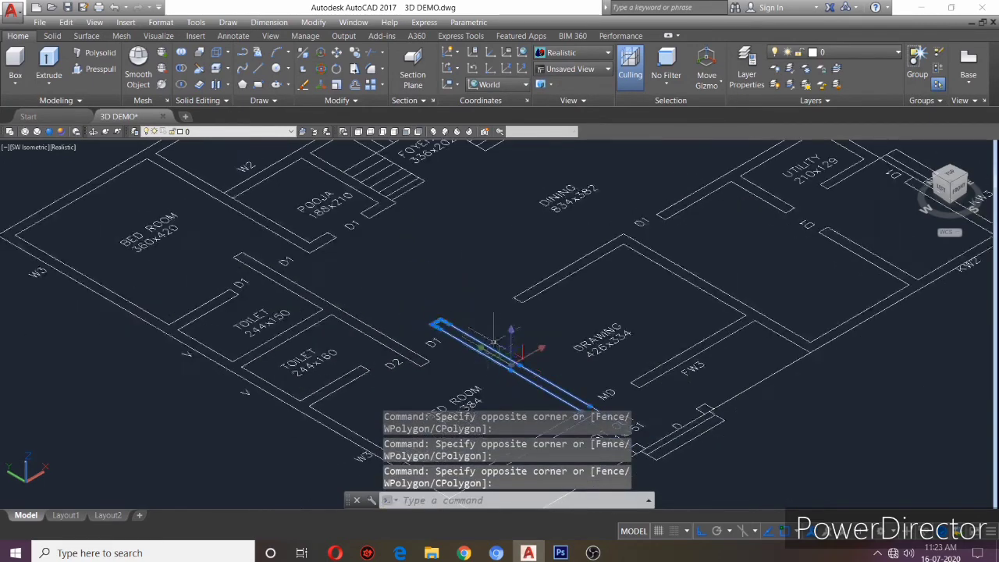
middle_click_drag(494, 342, 427, 232)
left_click(524, 385)
left_click(447, 316)
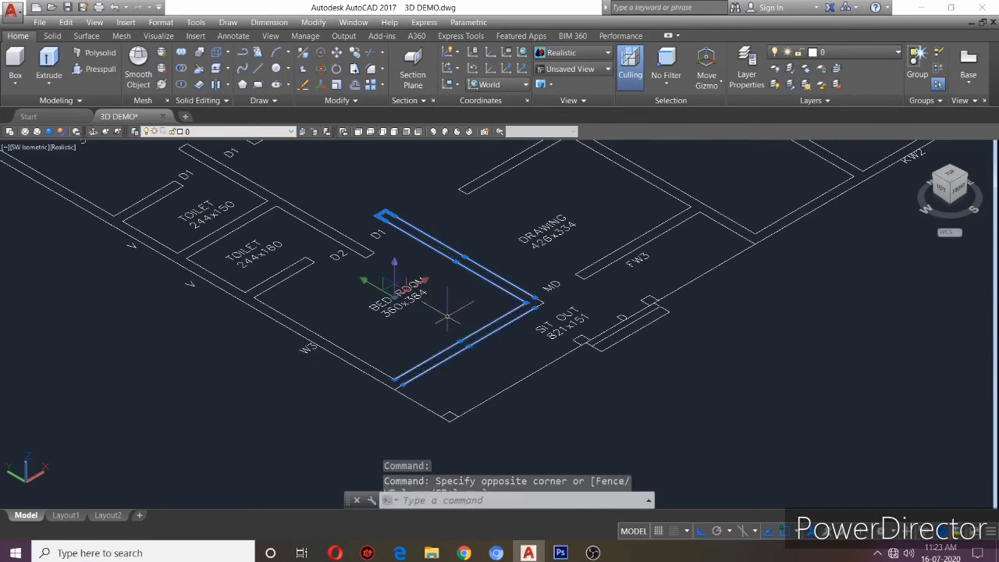
Add the 360x384 bedroom's W3 wall lines and the short wall separating it from the 244x160 toilet to the selection.
left_click(339, 383)
left_click(286, 334)
left_click(269, 291)
left_click(329, 312)
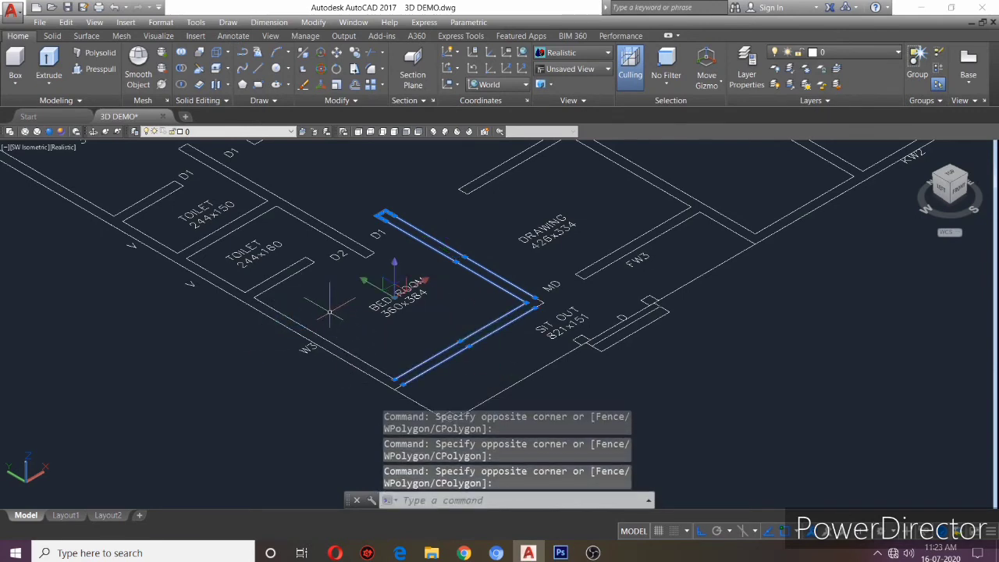
left_click(327, 343)
left_click(304, 294)
Add the wall between the two 244-wide toilets and the long wall running along them from D1 to D2 to the selection.
left_click(233, 239)
left_click(215, 256)
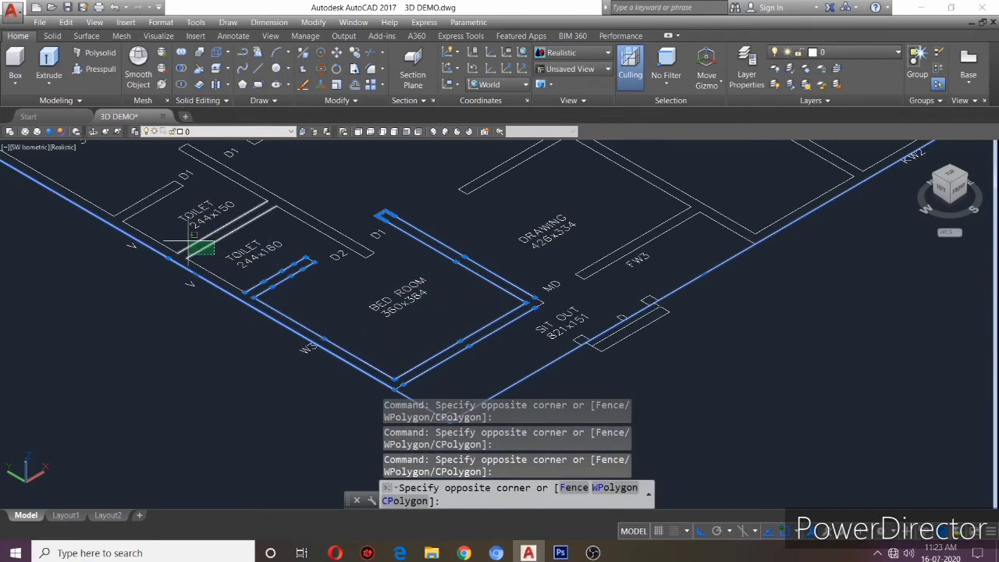
left_click(189, 240)
left_click(319, 231)
left_click(290, 210)
left_click(263, 178)
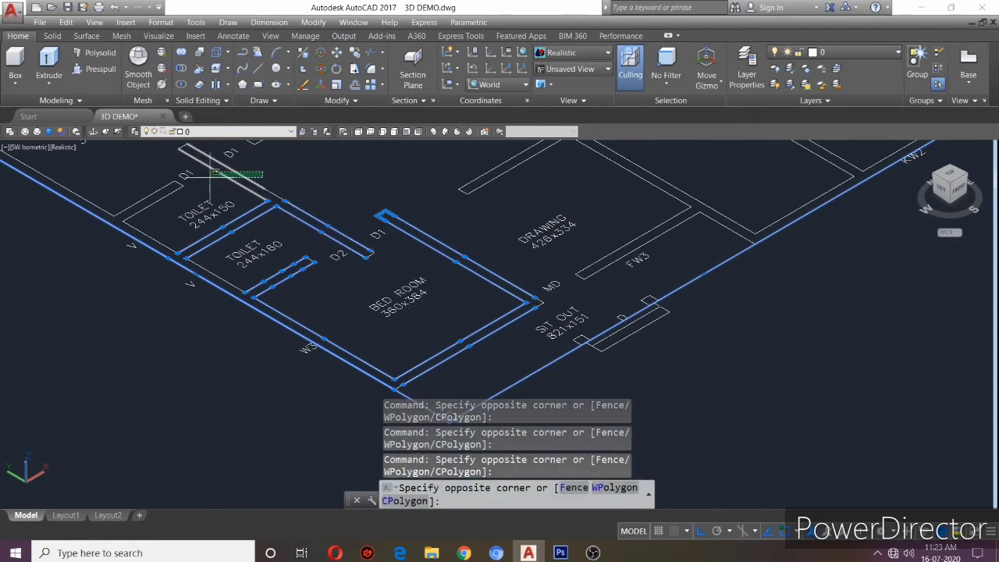
left_click(212, 171)
Add the 244x150 toilet's short wall at D1 and its inner line along the outer wall to the selection.
left_click(148, 228)
left_click(154, 237)
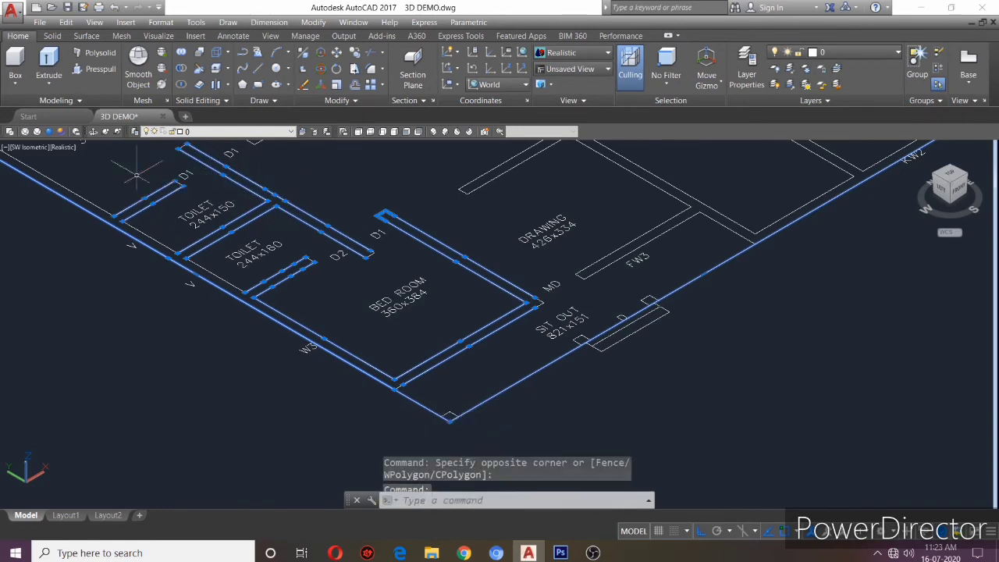
scroll(153, 234, "up", 2)
scroll(158, 246, "down", 1)
left_click(138, 223)
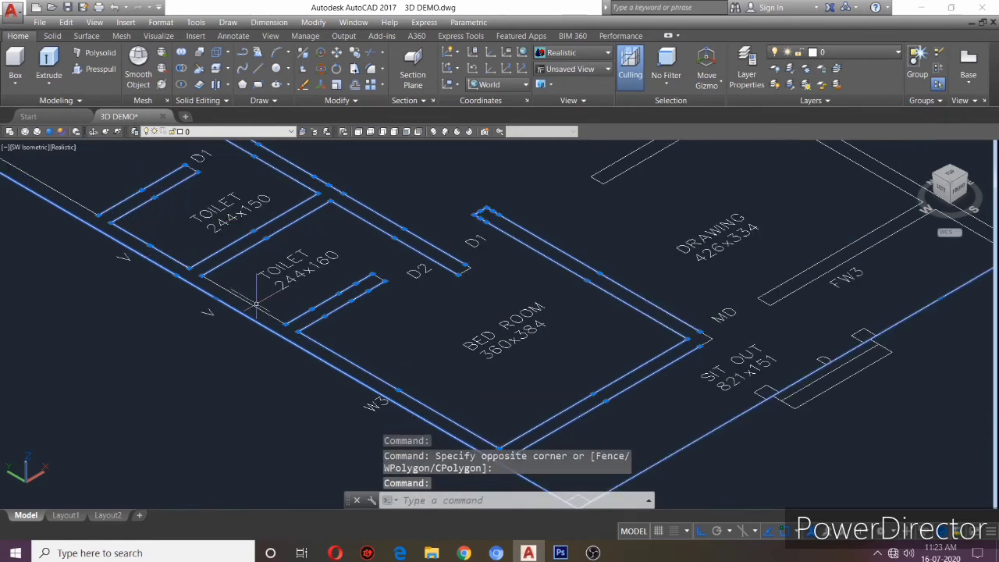
Add the drawing room's walls, including the FW3 wall facing the sit-out, to the selection.
scroll(102, 186, "down", 2)
scroll(171, 256, "down", 2)
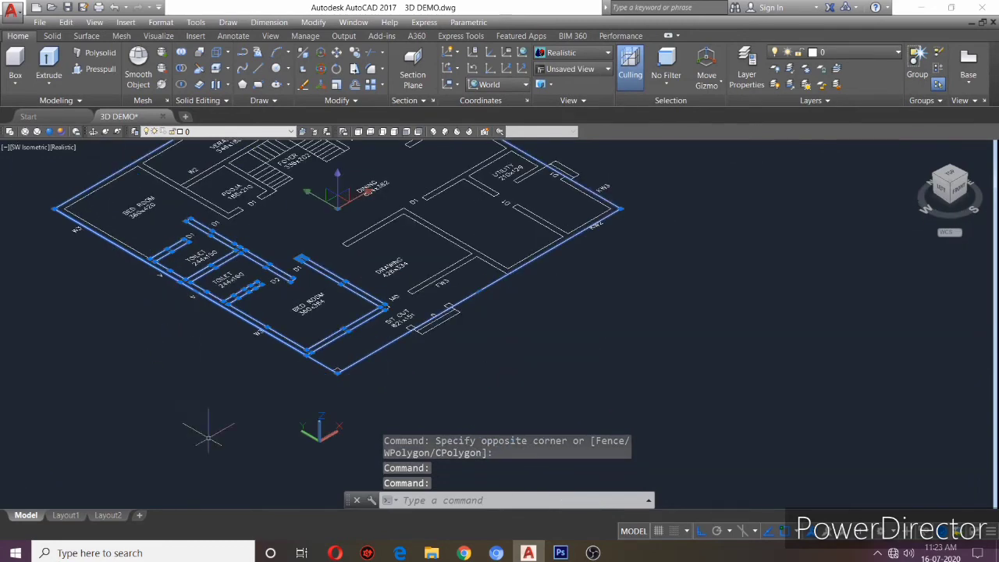
left_click(508, 295)
left_click(401, 182)
left_click(401, 235)
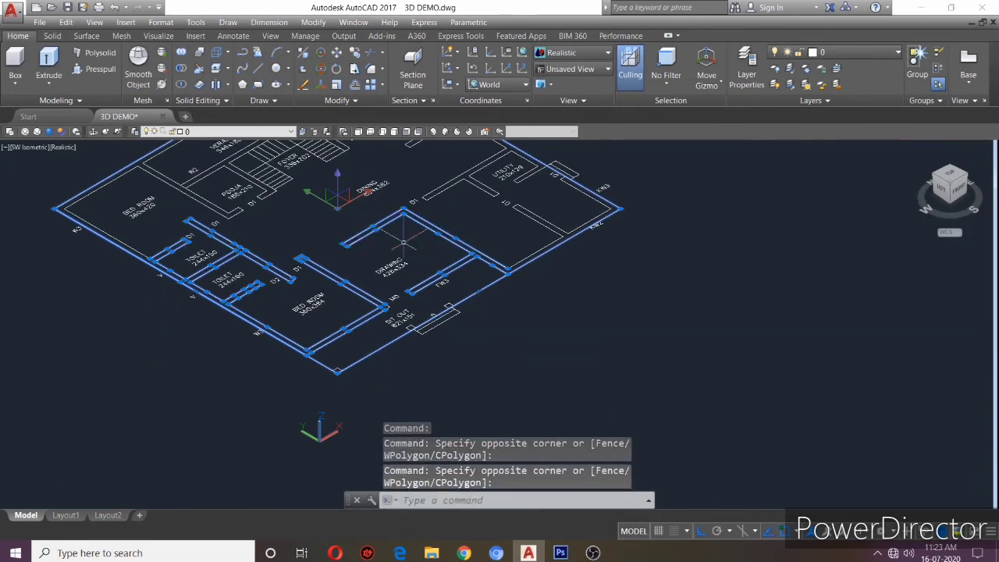
Add the partition at D1 near KW2 and the inner wall lines along KW2 and KW3 to the selection.
left_click(545, 206)
left_click(549, 203)
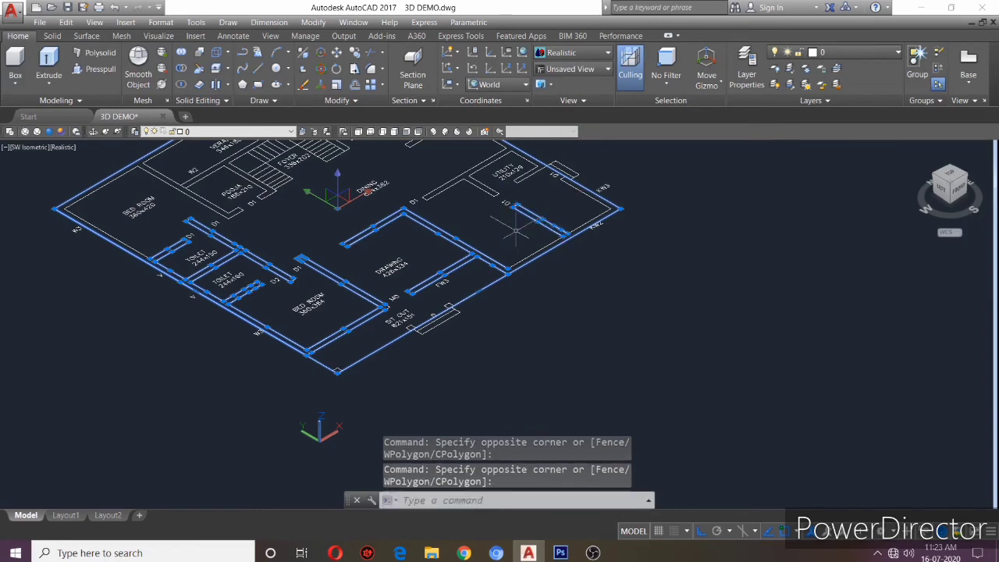
left_click(624, 231)
left_click(521, 161)
scroll(521, 162, "up", 3)
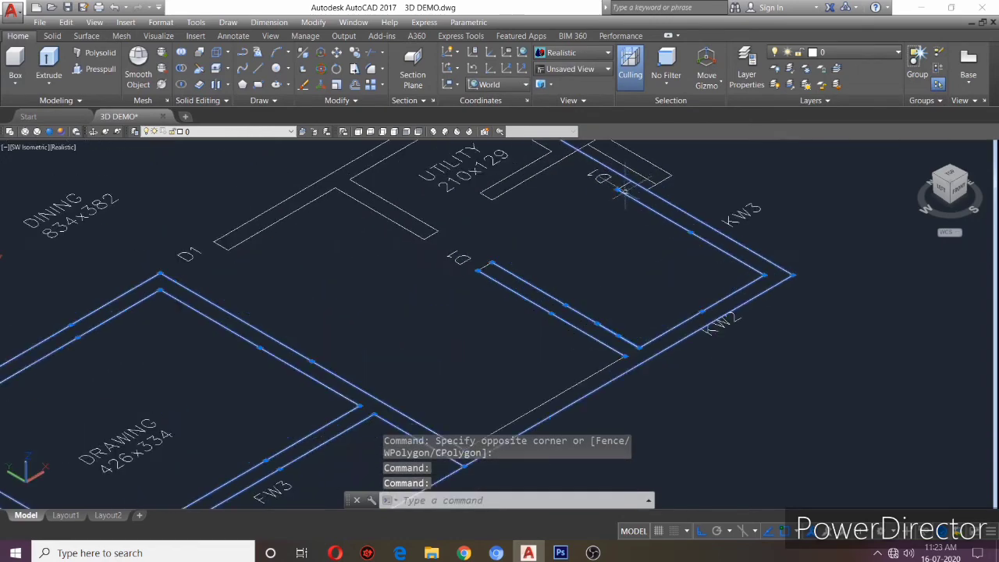
Add the utility room's walls, the adjoining wall toward the dining D1, and the remaining inner line along KW2 to the selection.
left_click(516, 173)
left_click(421, 223)
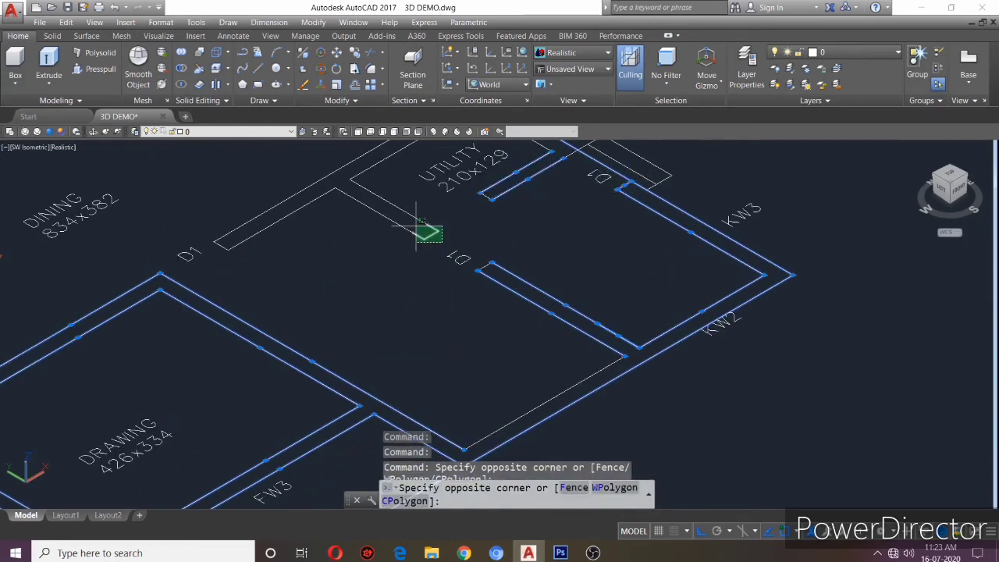
left_click(437, 234)
left_click(362, 153)
left_click(226, 250)
left_click(380, 160)
left_click(373, 158)
scroll(373, 164, "down", 5)
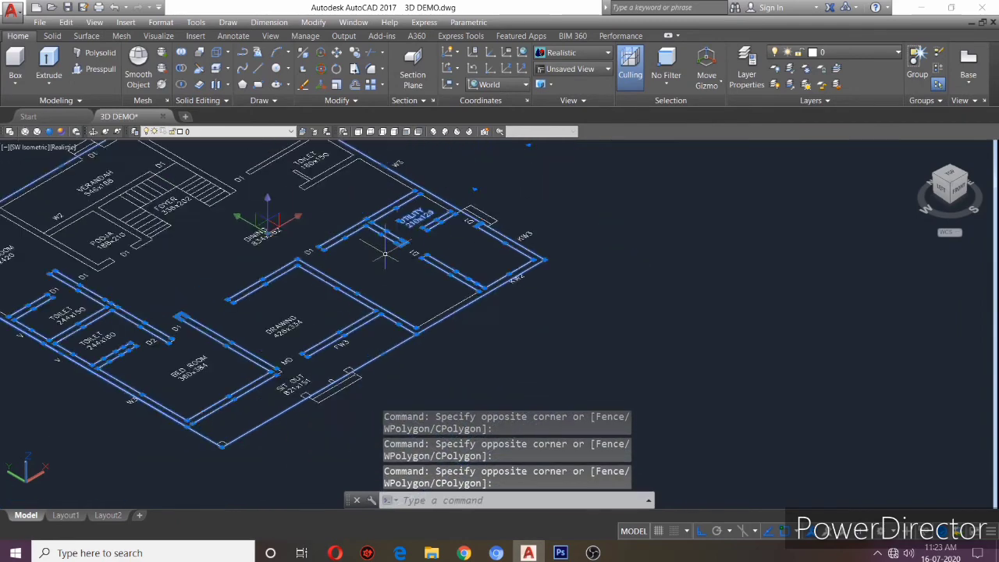
scroll(376, 183, "up", 5)
scroll(376, 187, "down", 4)
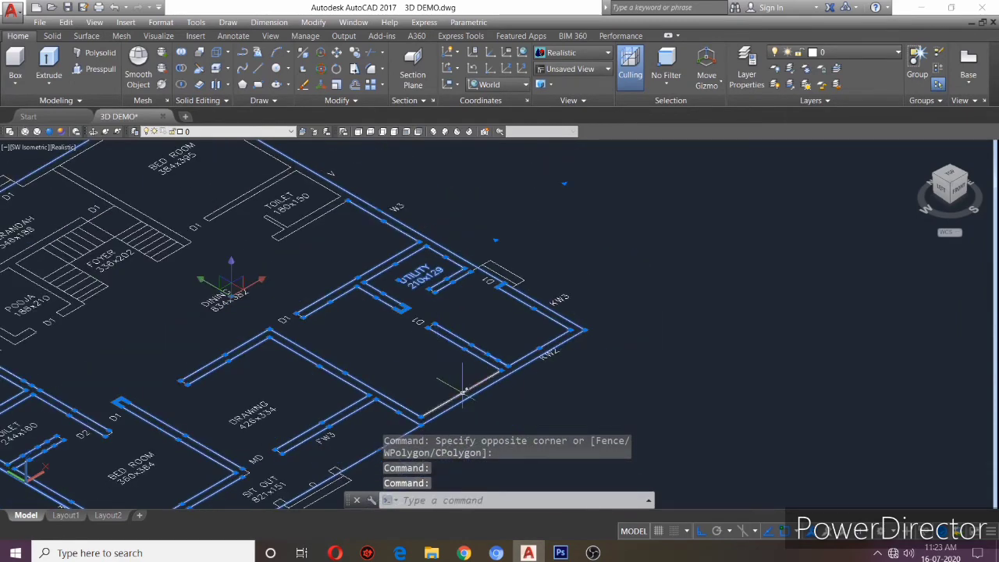
scroll(332, 401, "down", 1)
Add the verandah's inner outer-wall line and the wall separating the 360x420 bedroom from the verandah and pooja to the selection.
scroll(71, 301, "up", 4)
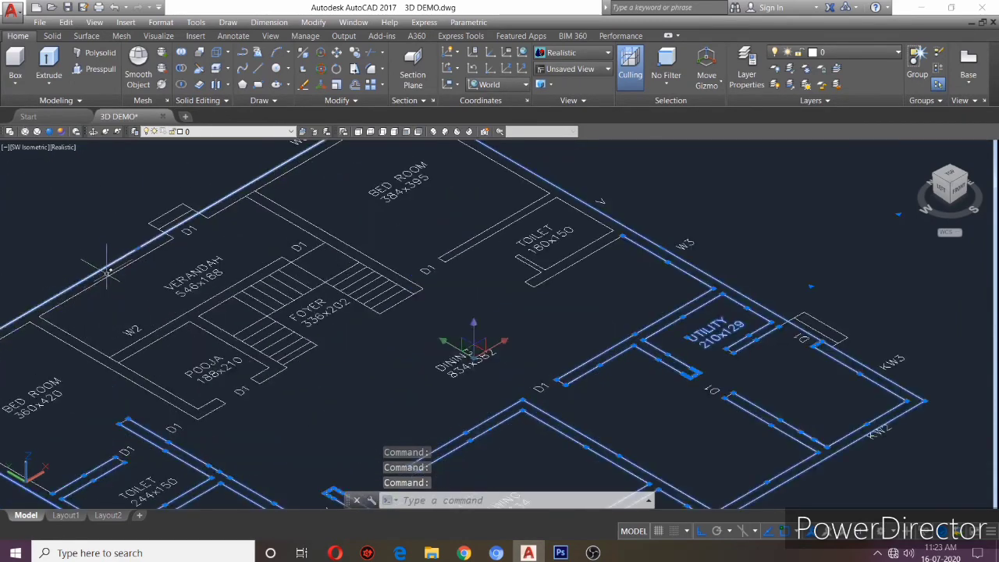
left_click(77, 373)
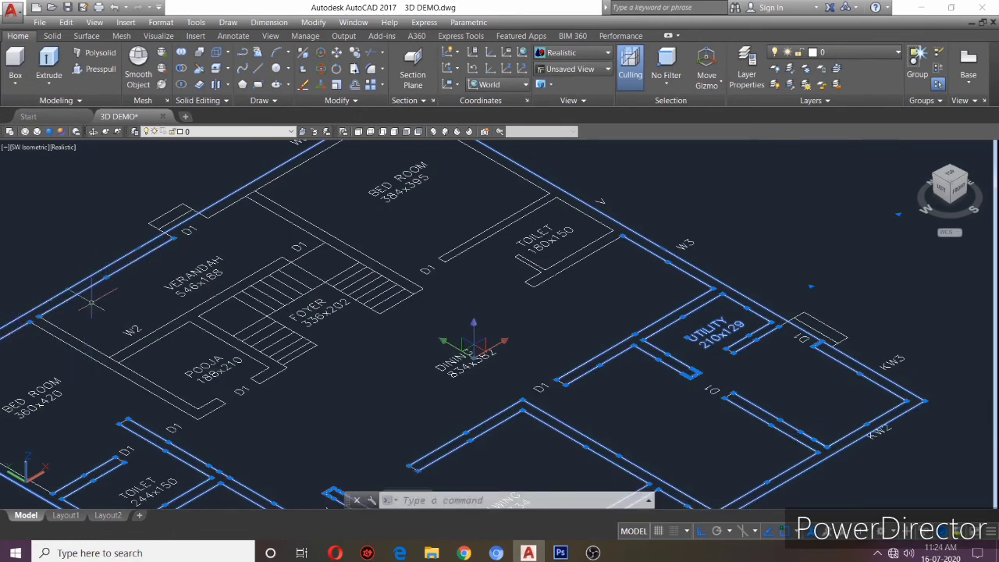
left_click(119, 395)
left_click(167, 361)
left_click(97, 379)
left_click(227, 425)
left_click(190, 387)
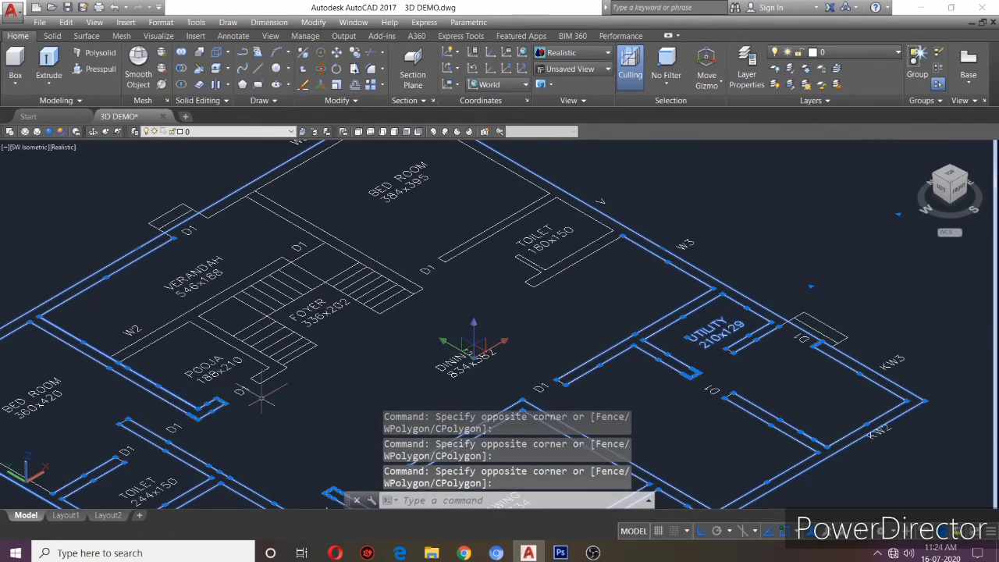
Add the pooja room's walls beside the staircase and the W2 wall along the verandah to the selection.
left_click(290, 395)
left_click(251, 357)
scroll(251, 351, "up", 5)
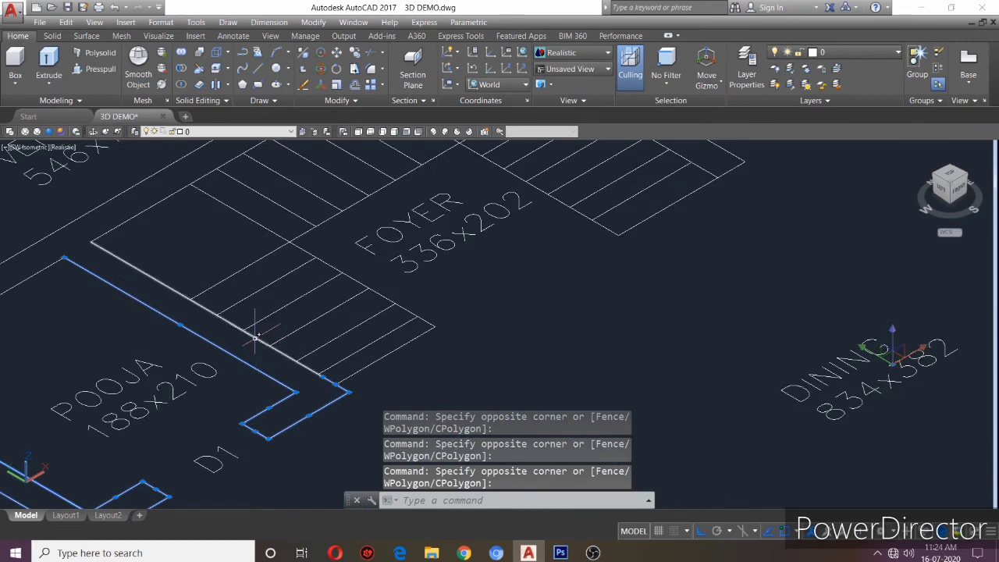
left_click(257, 343)
left_click(145, 209)
left_click(102, 207)
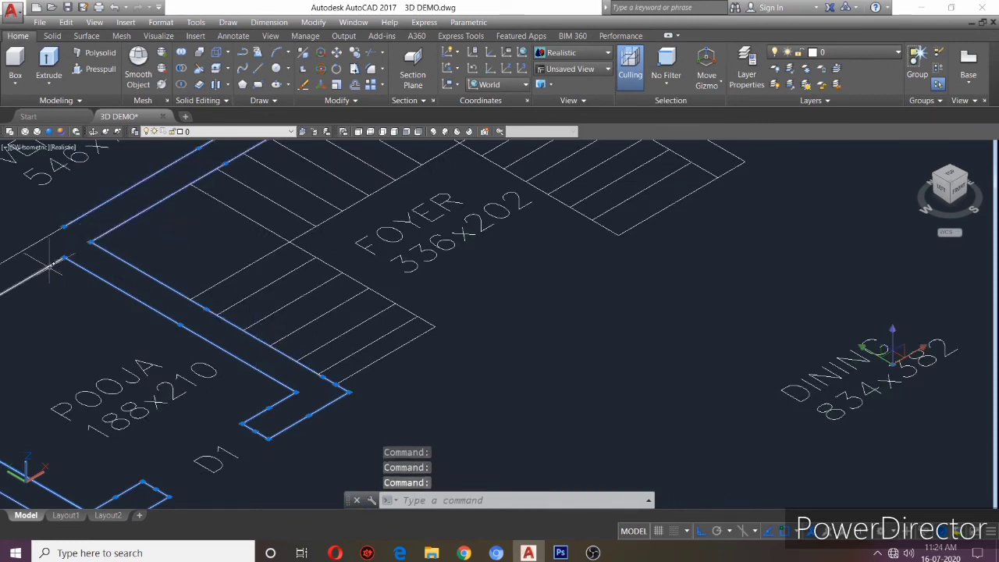
Add the wall between the foyer and the 384x395 bedroom and the bedroom's inner W3 line on the verandah side to the selection.
scroll(47, 234, "down", 5)
scroll(84, 269, "up", 2)
scroll(191, 298, "down", 2)
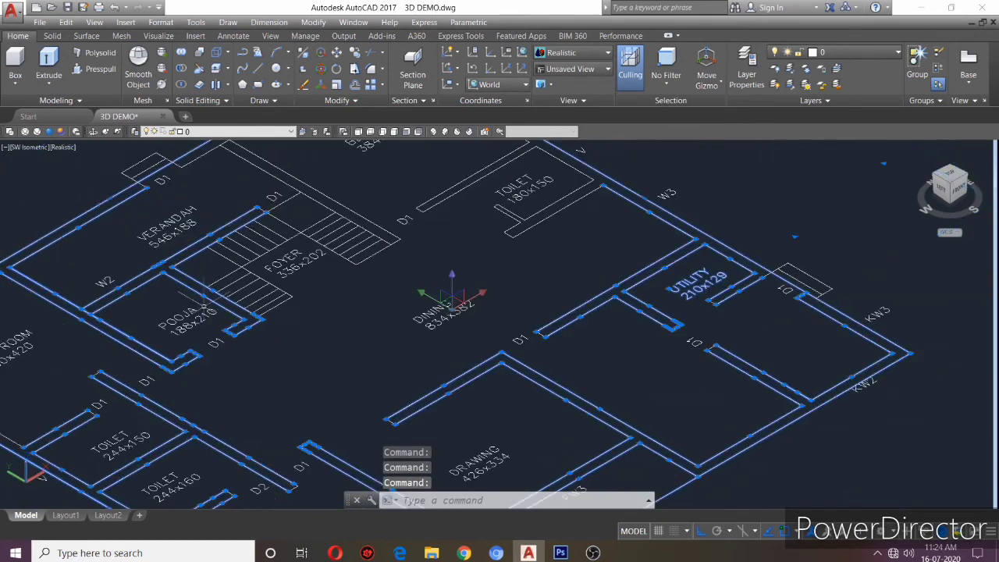
scroll(244, 214, "up", 4)
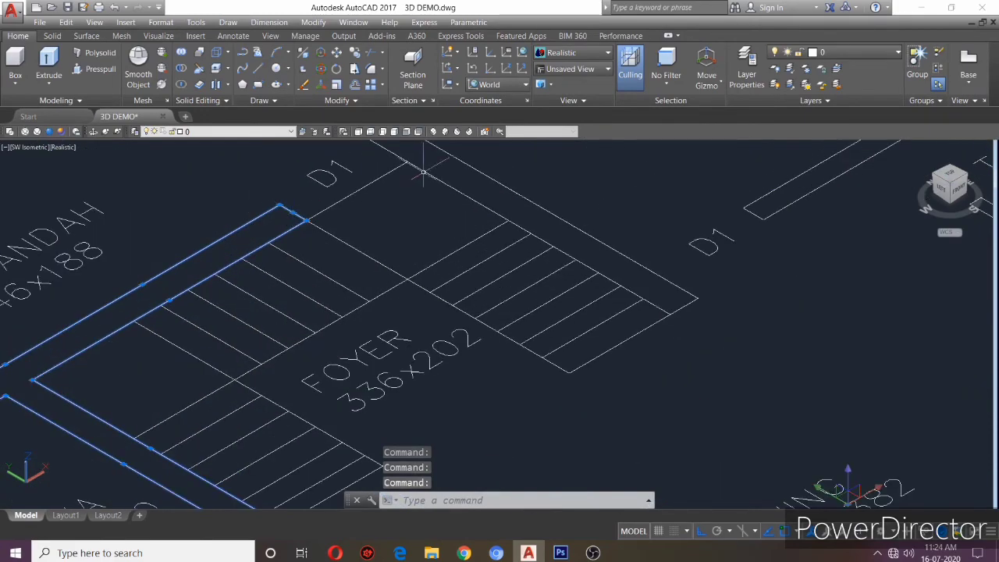
left_click(505, 167)
scroll(485, 170, "down", 5)
scroll(359, 257, "up", 5)
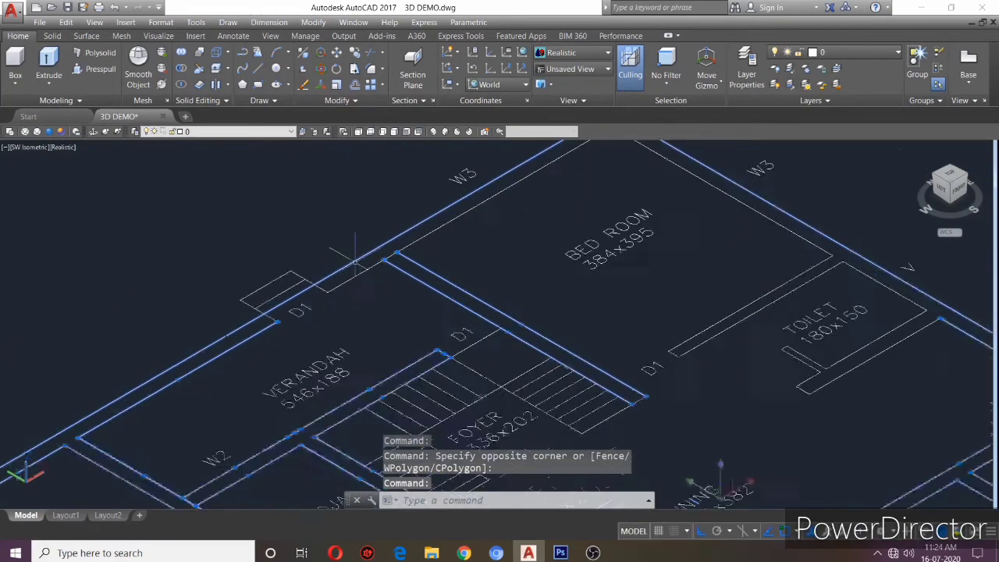
scroll(301, 278, "down", 1)
scroll(515, 285, "down", 2)
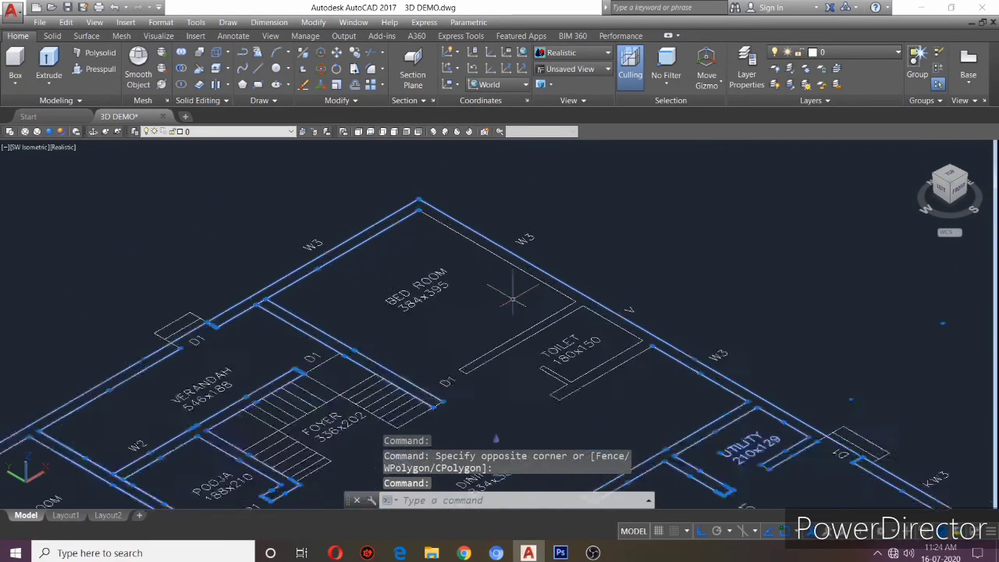
Add the 384x395 bedroom's other inner W3 line and all walls of the 180x150 toilet to the selection.
scroll(599, 320, "up", 2)
left_click(600, 319)
left_click(657, 335)
left_click(646, 388)
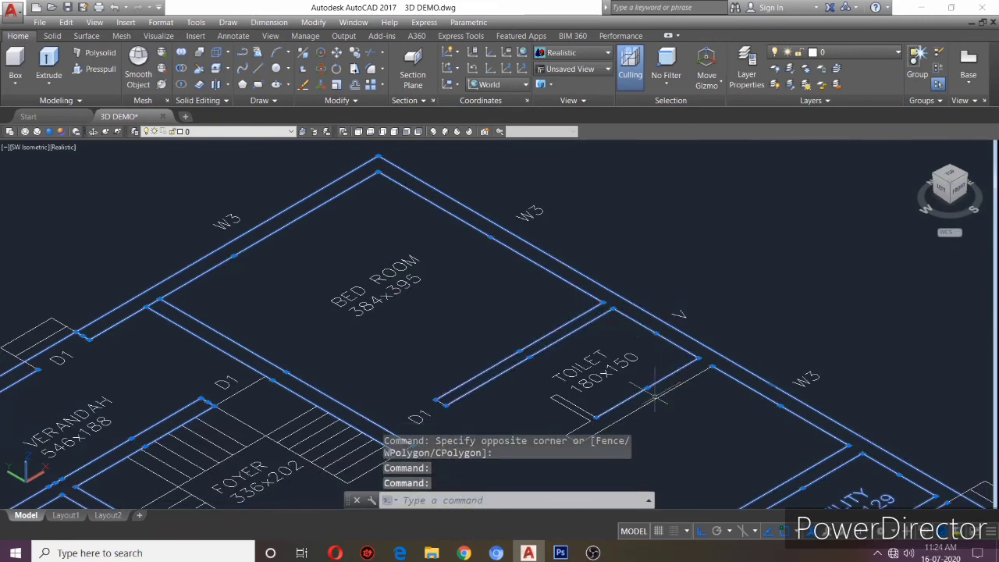
left_click(650, 402)
scroll(649, 402, "down", 1)
left_click(629, 413)
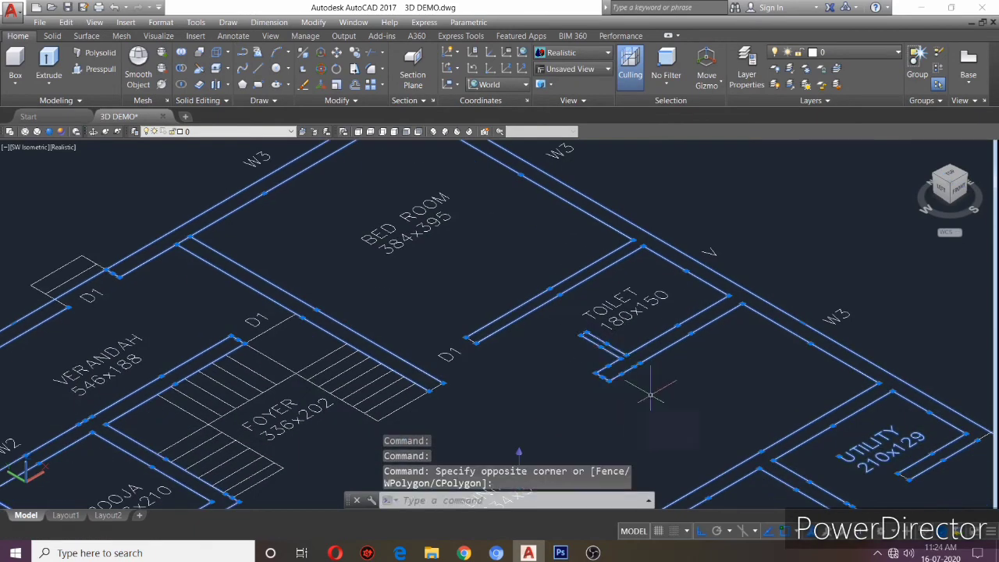
Add the 360x420 bedroom's remaining inner W3 wall line to the selection.
scroll(604, 257, "down", 3)
scroll(725, 317, "down", 1)
scroll(456, 388, "up", 4)
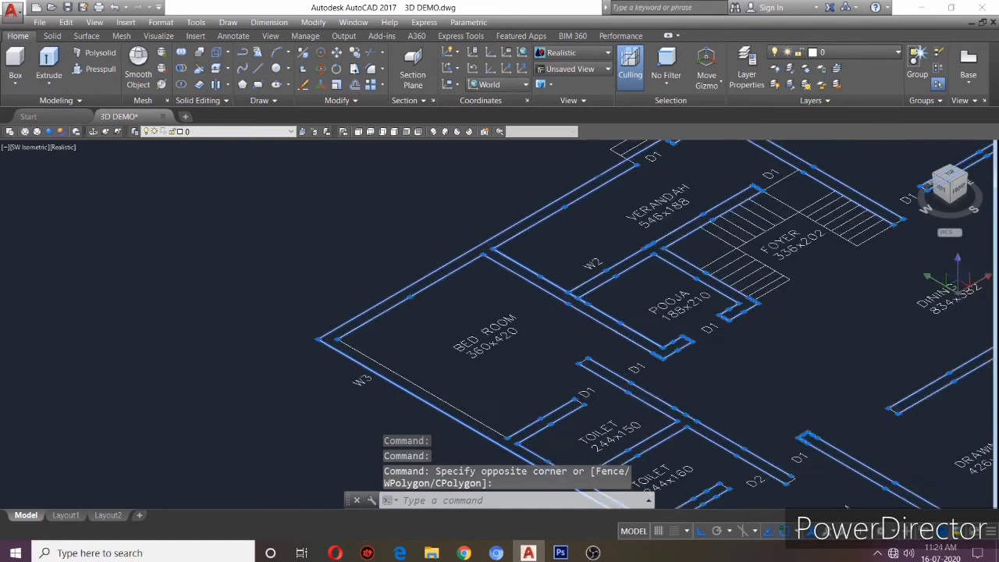
left_click(793, 396)
scroll(793, 396, "down", 4)
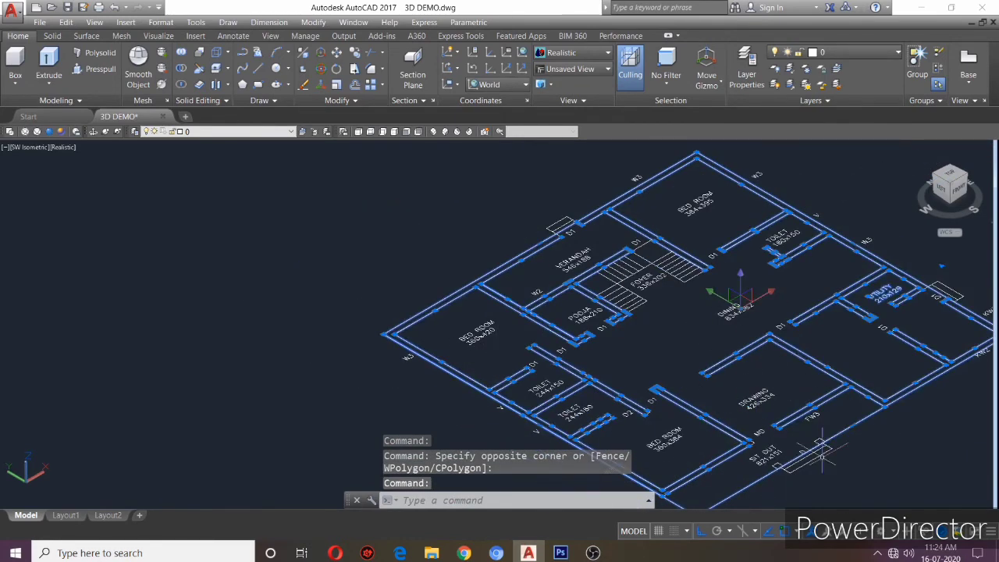
Assign the selected wall lines to the WALL layer and leave only that layer displayed.
left_click(218, 131)
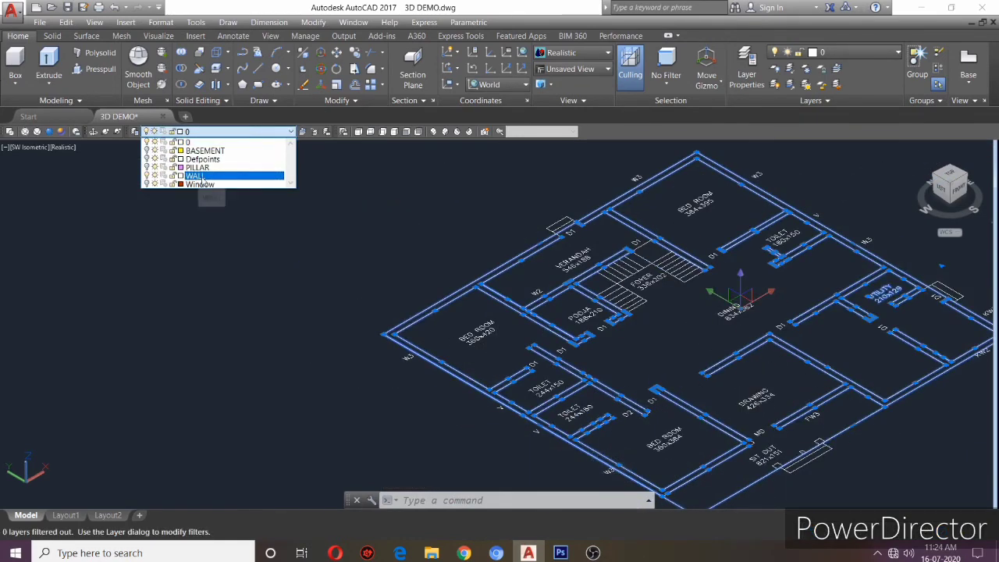
left_click(196, 177)
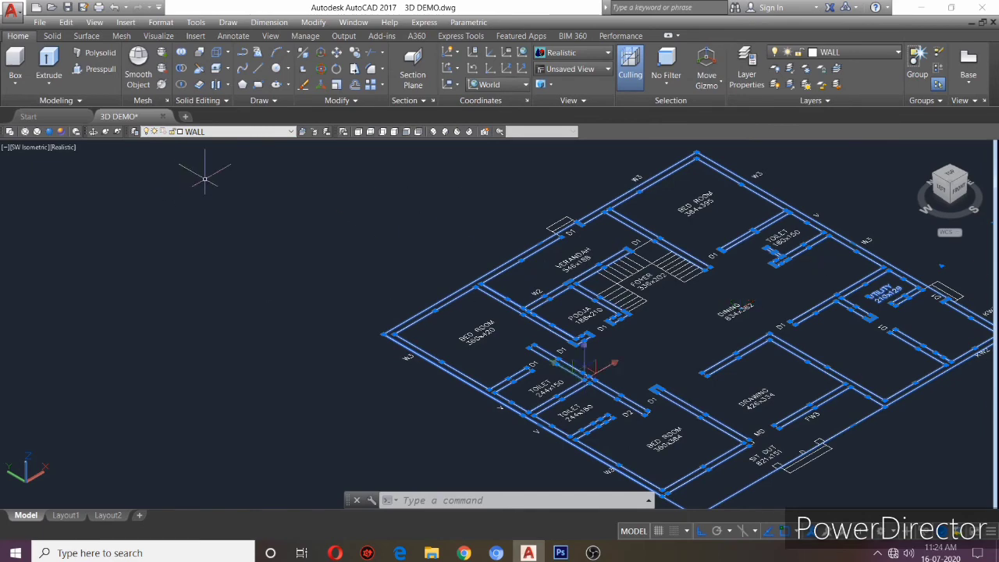
left_click(237, 132)
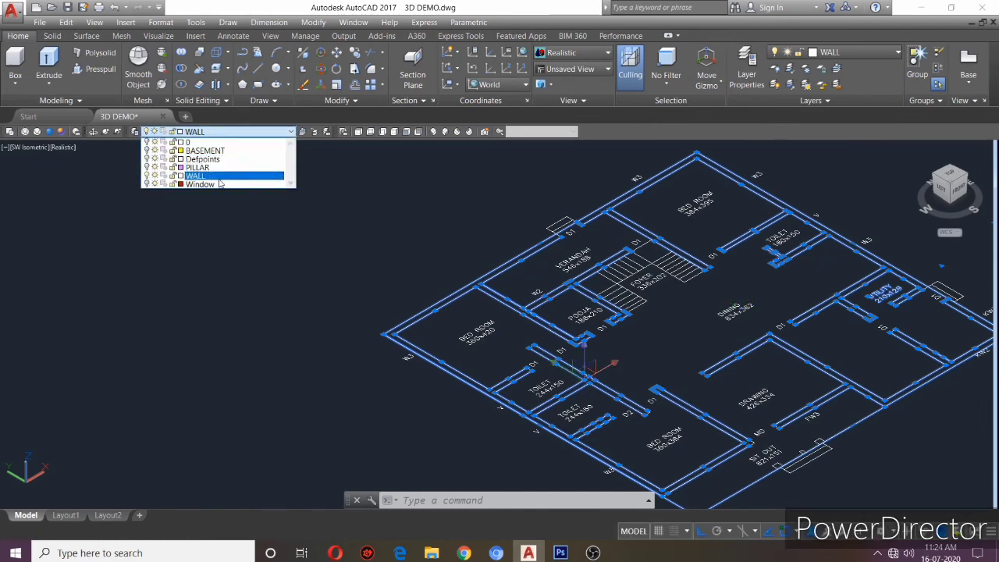
left_click(195, 176)
Close the open ends of the two short toilet walls with lines.
scroll(639, 419, "up", 4)
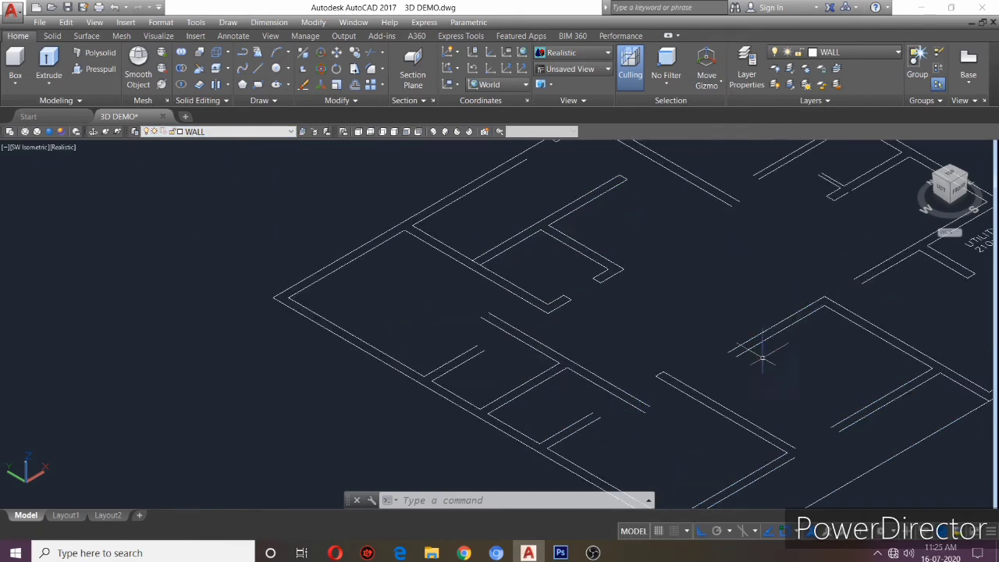
type("l")
key("Return")
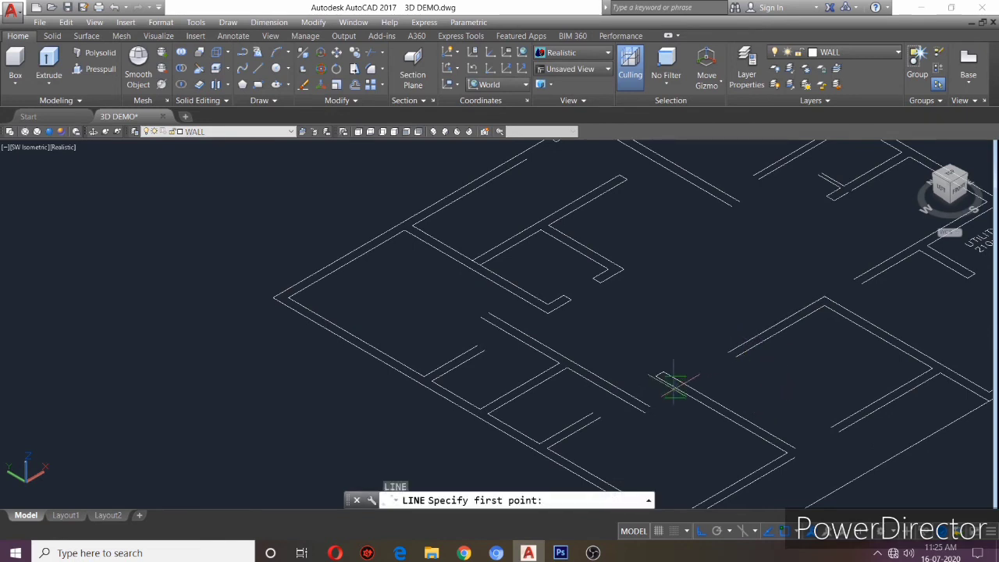
left_click(586, 412)
left_click(469, 352)
key("Return")
key("Return")
left_click(473, 346)
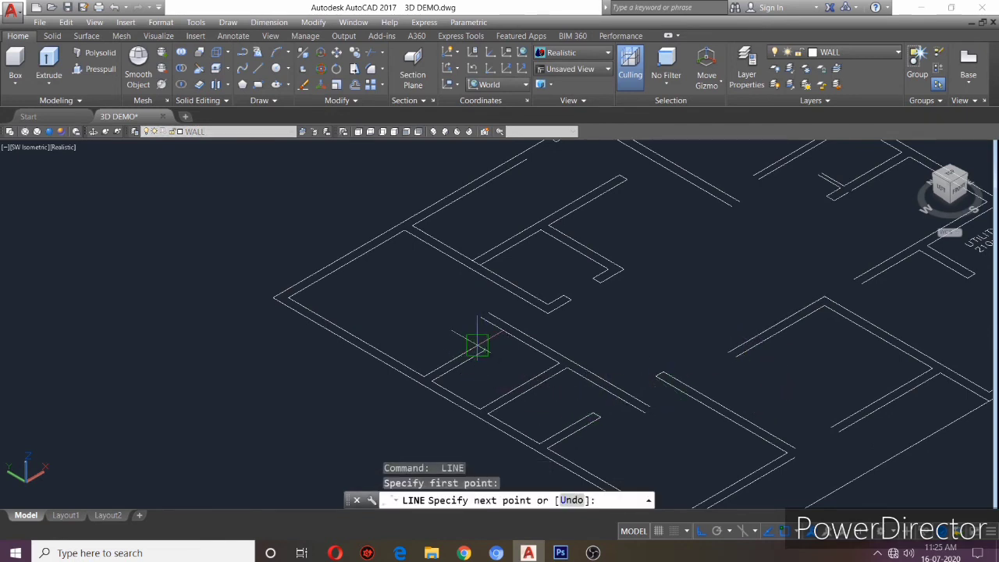
left_click(457, 323)
key("Return")
Draw closing lines at both open ends of the long wall running along the toilets.
key("Return")
left_click(484, 312)
key("Return")
key("Return")
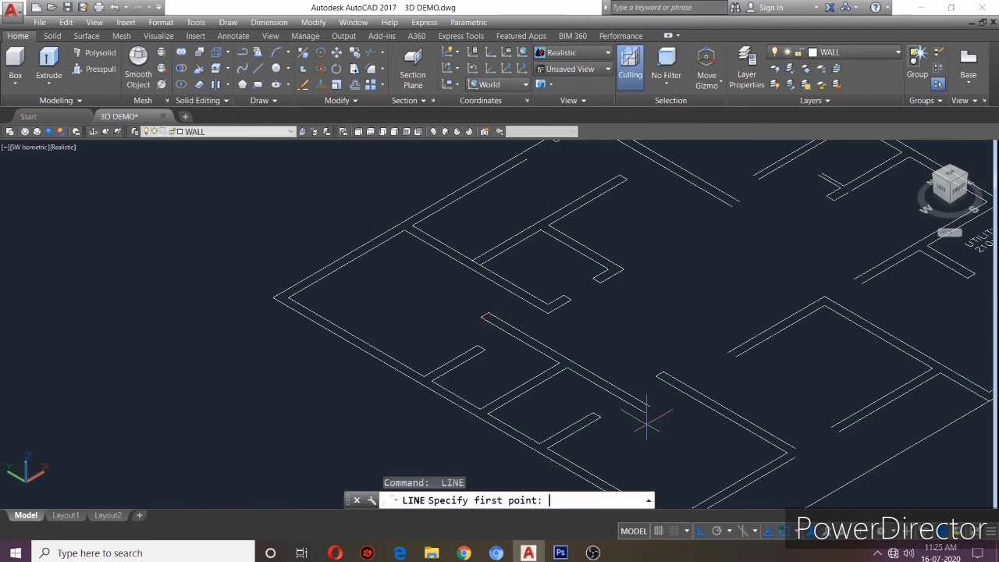
left_click(648, 409)
key("Return")
Extend the long toilet-side wall's outer line to meet its end cap near the bedroom.
scroll(652, 408, "up", 4)
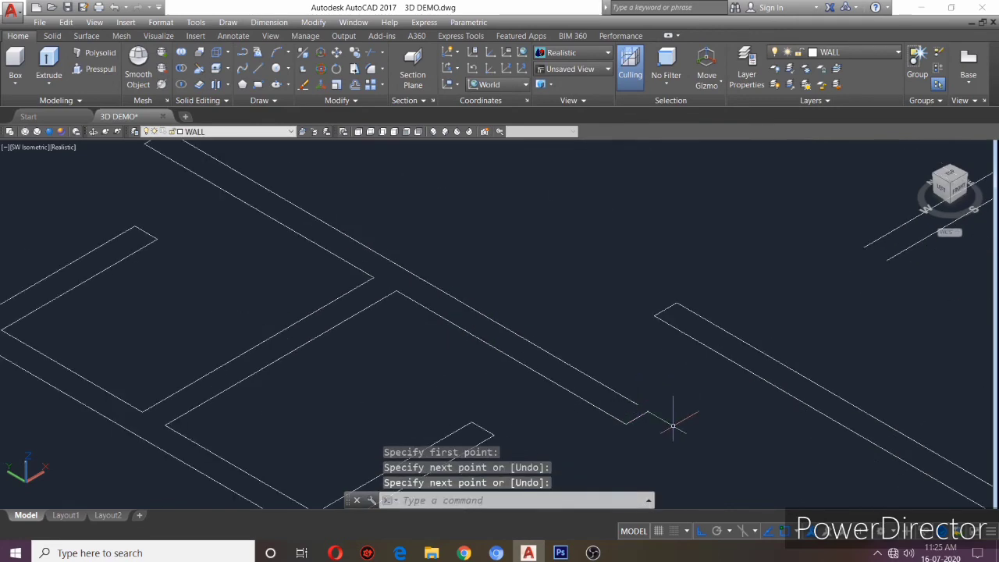
type("ex")
key("Return")
key("Return")
left_click(628, 400)
scroll(706, 347, "down", 5)
scroll(736, 458, "up", 5)
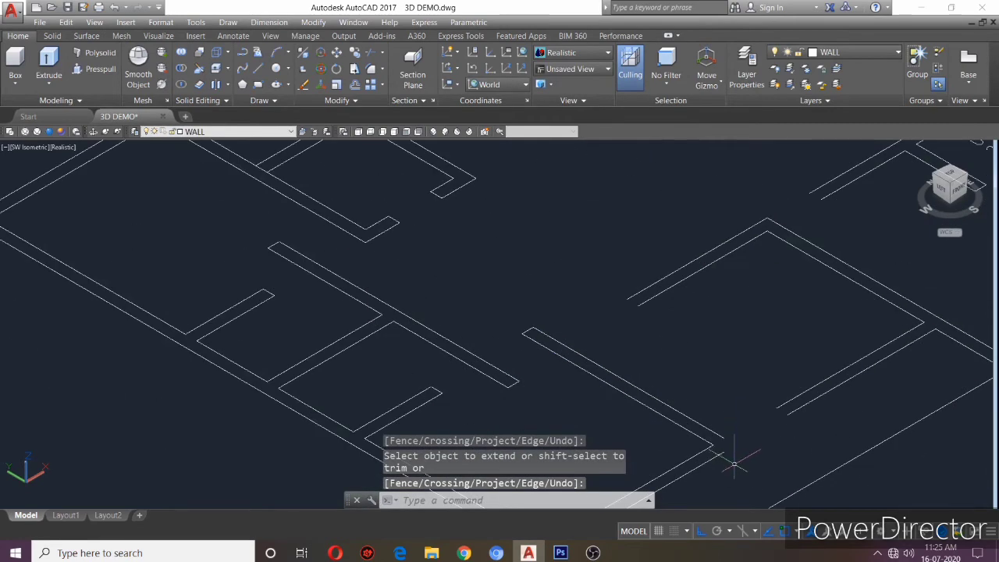
key("Escape")
Fillet the two outer lines of the bedroom wall at zero radius to form a sharp corner.
type("f")
key("Return")
left_click(723, 460)
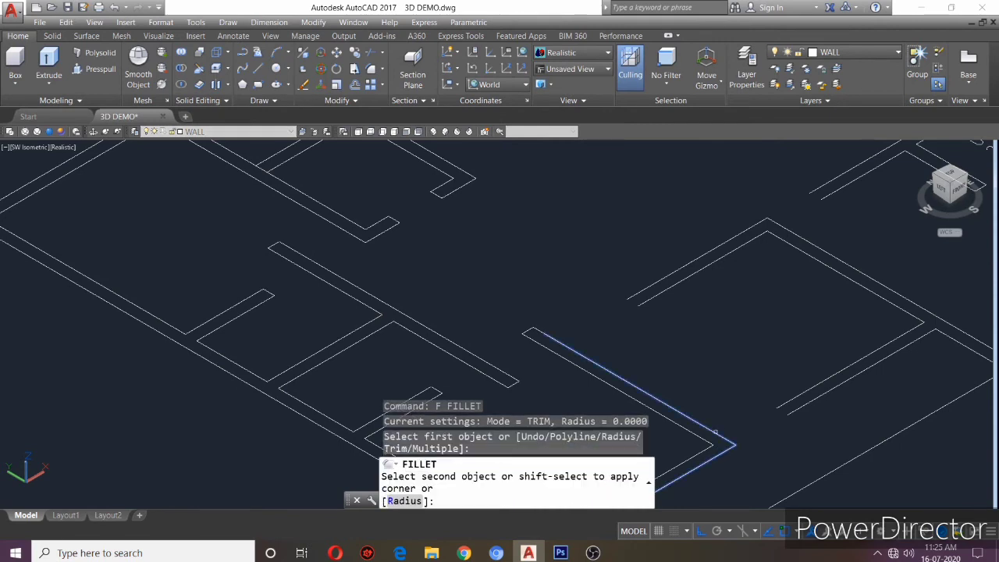
left_click(815, 400)
Draw closing lines across the open ends of the three walls around the central hall.
type("l")
key("Return")
left_click(776, 405)
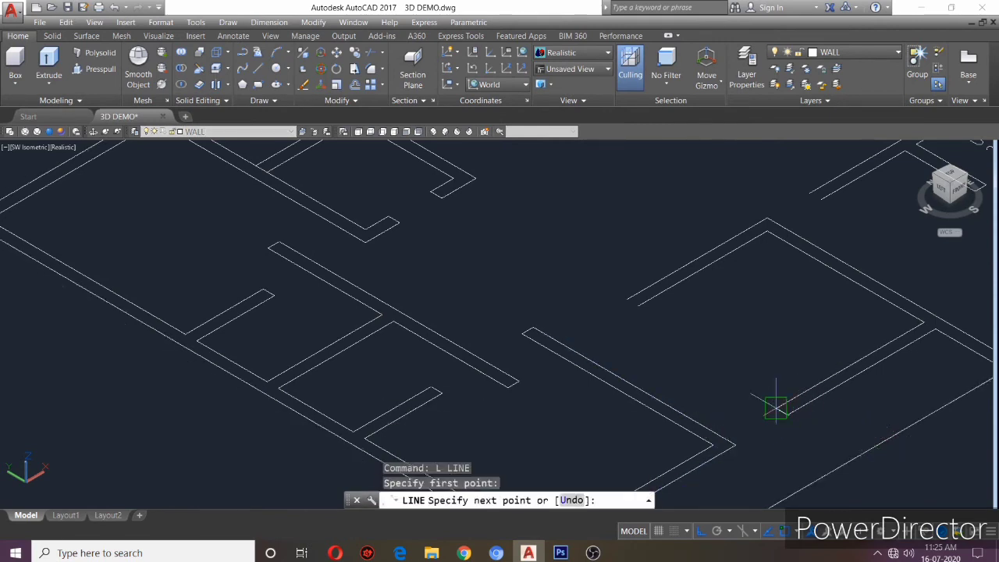
left_click(786, 414)
key("Return")
key("Return")
key("Escape")
key("Return")
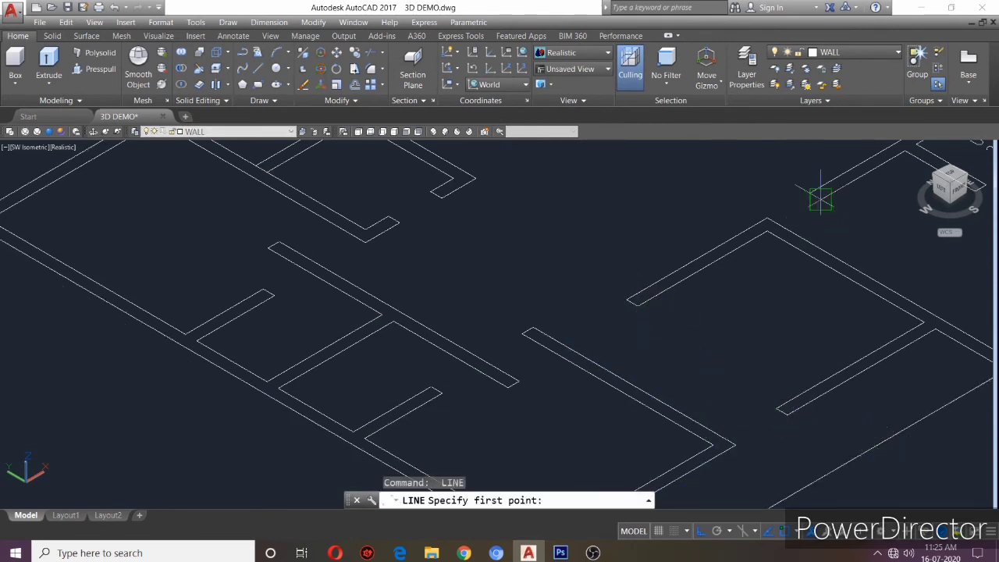
left_click(791, 183)
left_click(827, 195)
key("Return")
scroll(862, 222, "down", 4)
middle_click_drag(862, 222, 611, 320)
scroll(598, 305, "up", 5)
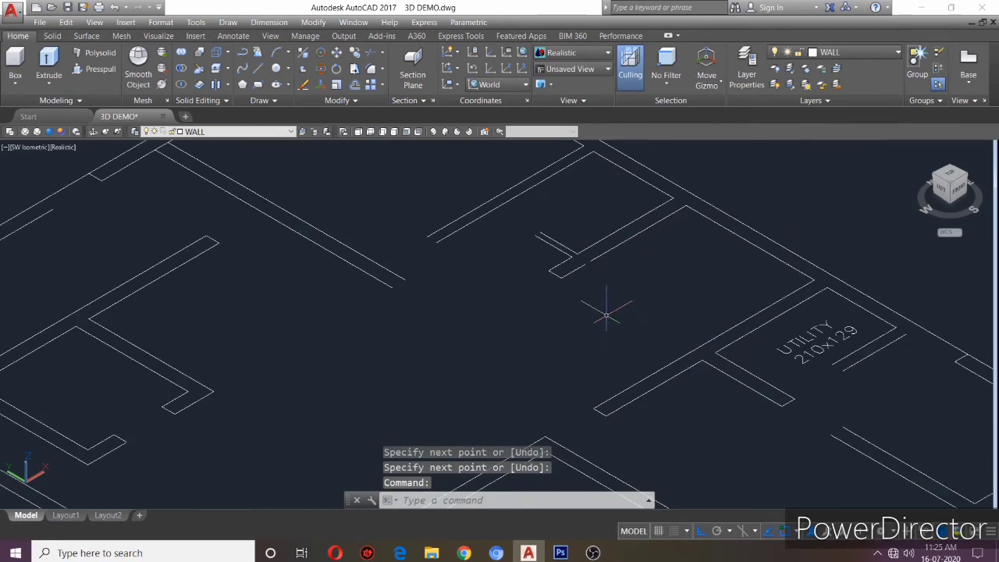
type("f")
key("Return")
left_click(580, 267)
left_click(575, 257)
key("Escape")
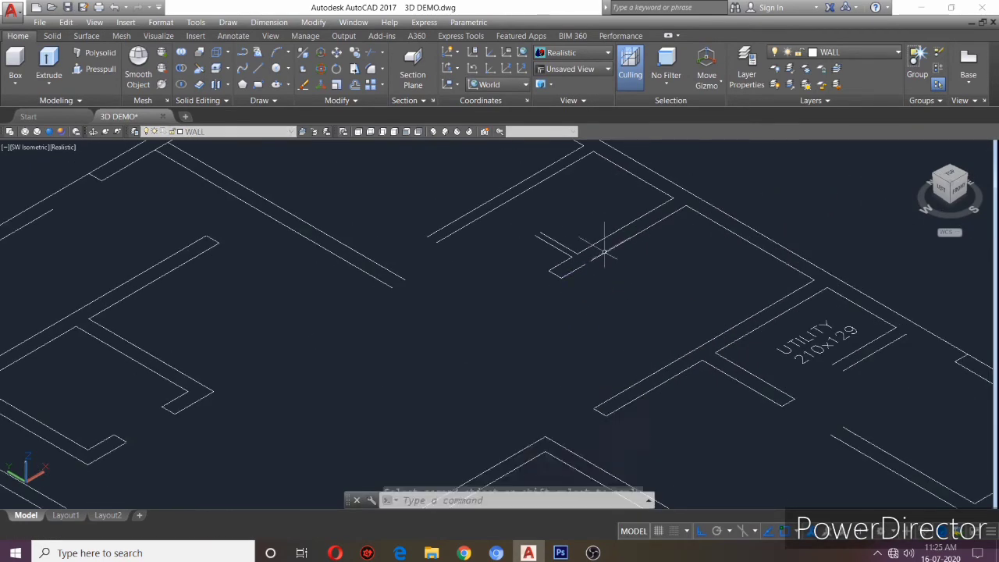
Join the two broken collinear wall line segments beside the short thin stub wall into one line.
type("j")
key("Return")
left_click(574, 267)
left_click(582, 265)
key("Return")
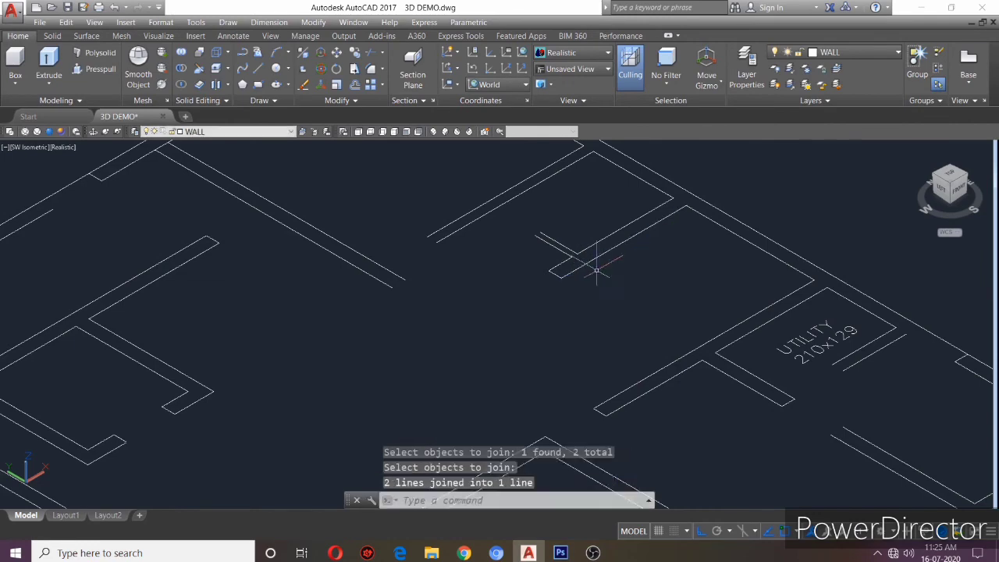
Close the open end of the short thin stub wall with a line.
scroll(553, 229, "up", 3)
type("l")
key("Return")
left_click(508, 217)
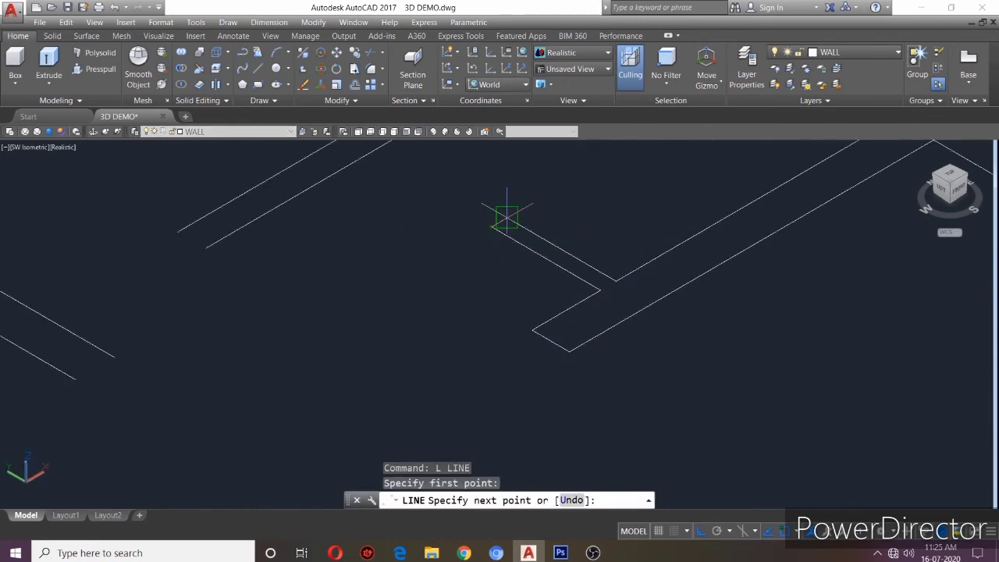
left_click(650, 234)
key("Return")
Draw closing lines across the open end of the utility room's wall and the facing wall end across the gap.
scroll(667, 210, "down", 5)
scroll(797, 351, "up", 3)
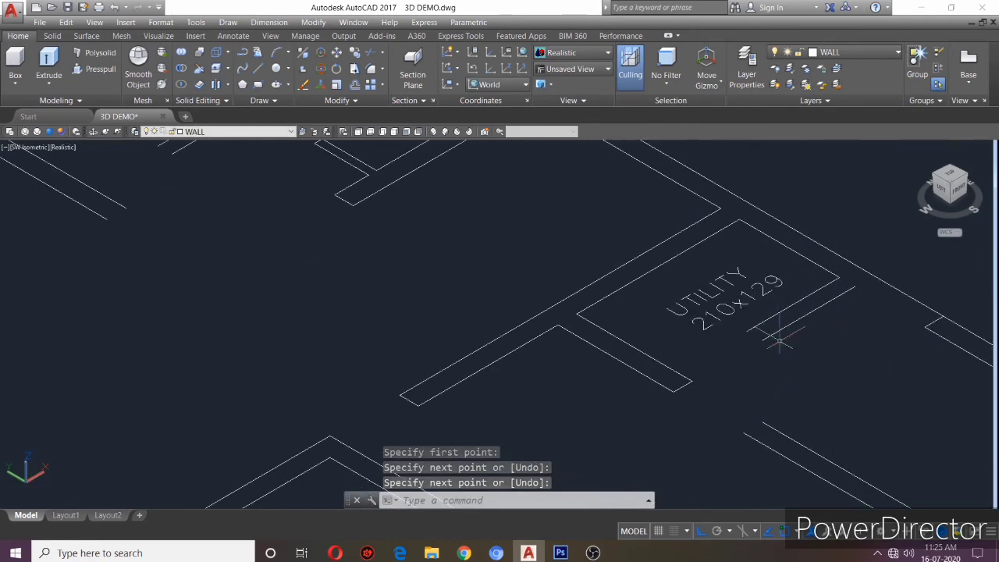
type("l")
key("Return")
left_click(762, 339)
left_click(747, 331)
key("Return")
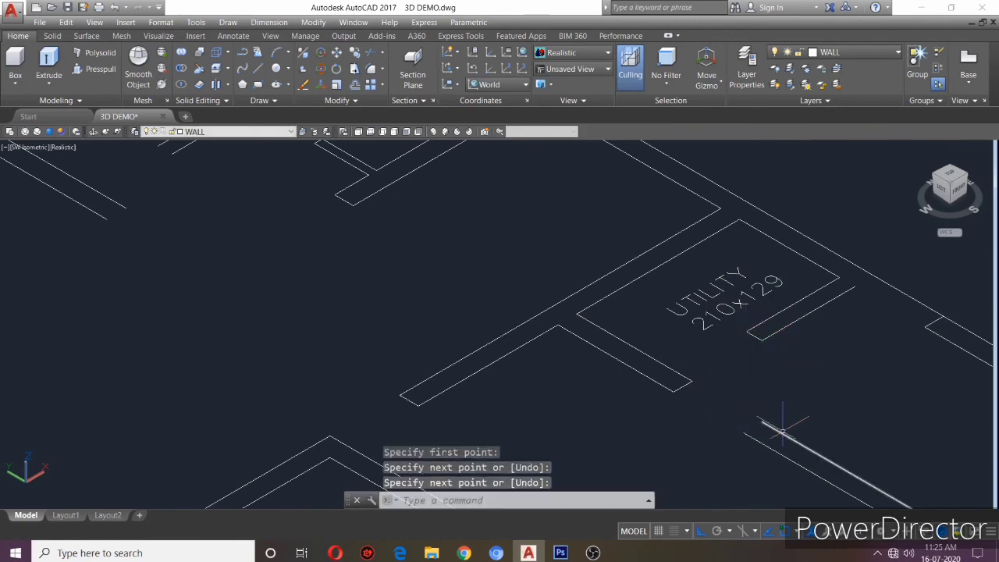
type("l")
key("Return")
left_click(762, 422)
left_click(746, 423)
key("Return")
Extend the outer line of the utility room's short wall until it meets the building's outer wall line.
scroll(747, 424, "down", 2)
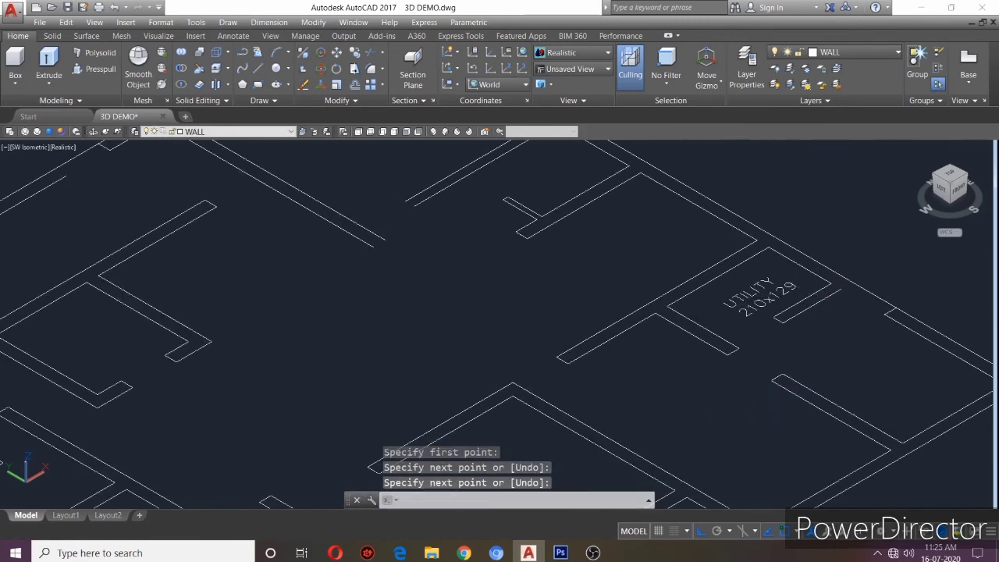
scroll(713, 346, "up", 3)
type("ex")
key("Return")
key("Return")
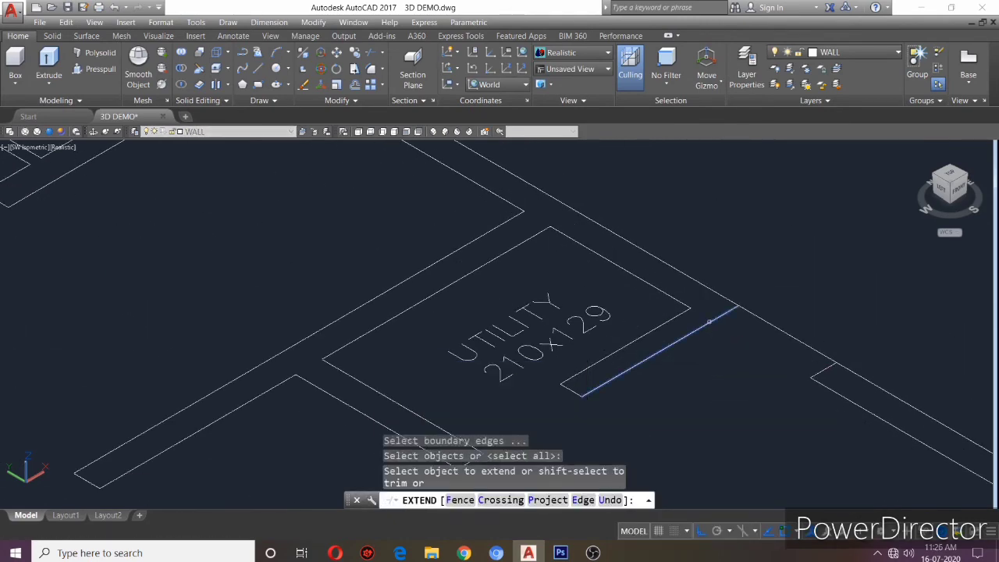
left_click(724, 315)
scroll(772, 329, "down", 4)
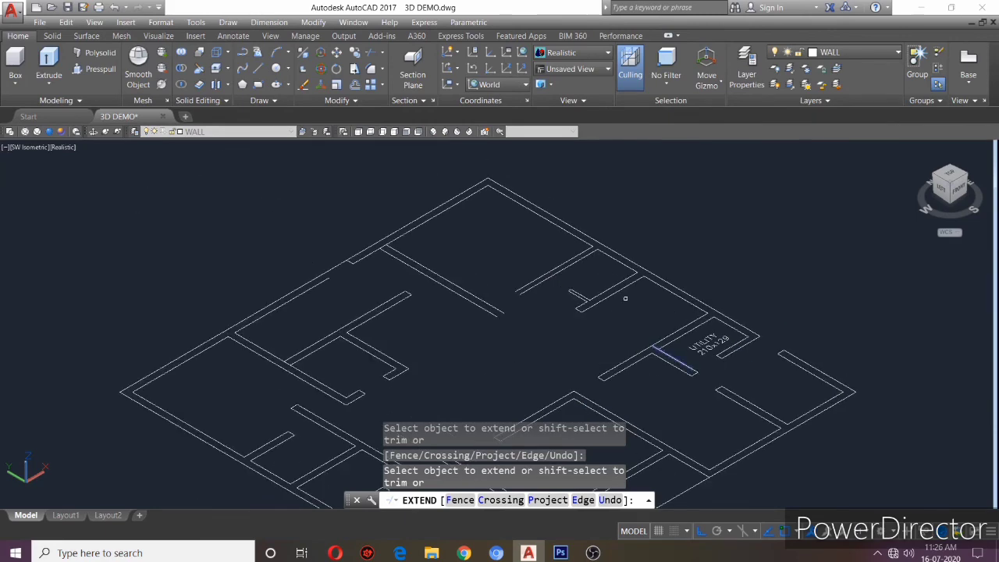
scroll(515, 290, "up", 2)
scroll(239, 277, "up", 2)
left_click(243, 260)
key("Escape")
Draw a closing line from the outer wall's loose inner line end across to its outer line at the opening.
type("l")
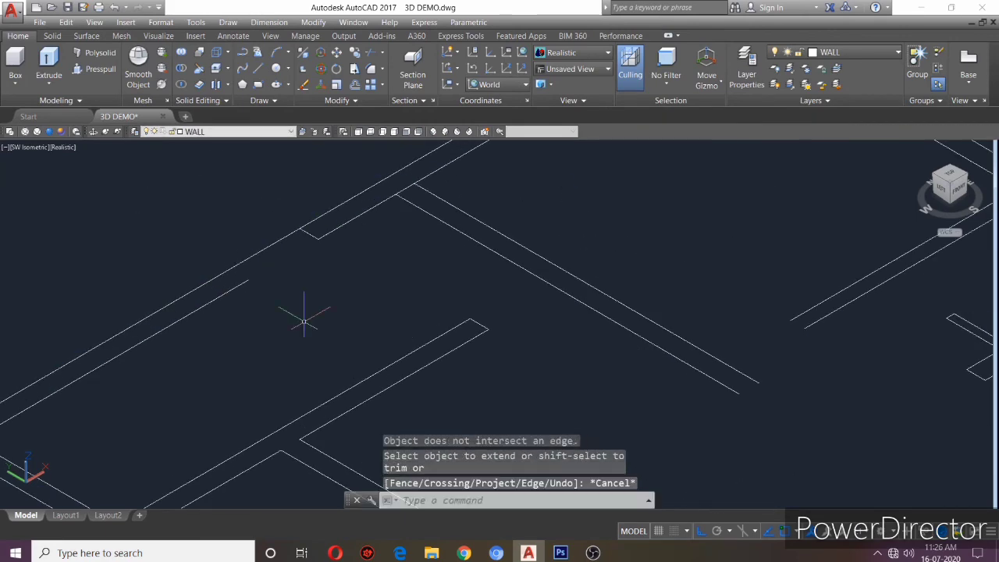
key("Return")
left_click(248, 279)
left_click(231, 270)
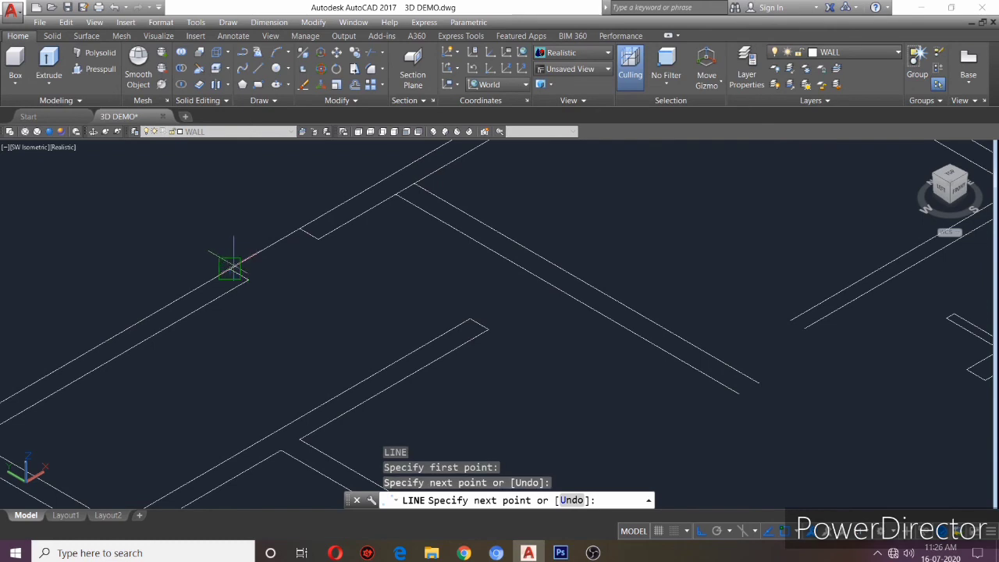
key("Return")
Cap the open ends of the two long interior walls that face each other across the central passage.
scroll(620, 341, "down", 3)
scroll(619, 345, "up", 2)
key("Return")
left_click(591, 343)
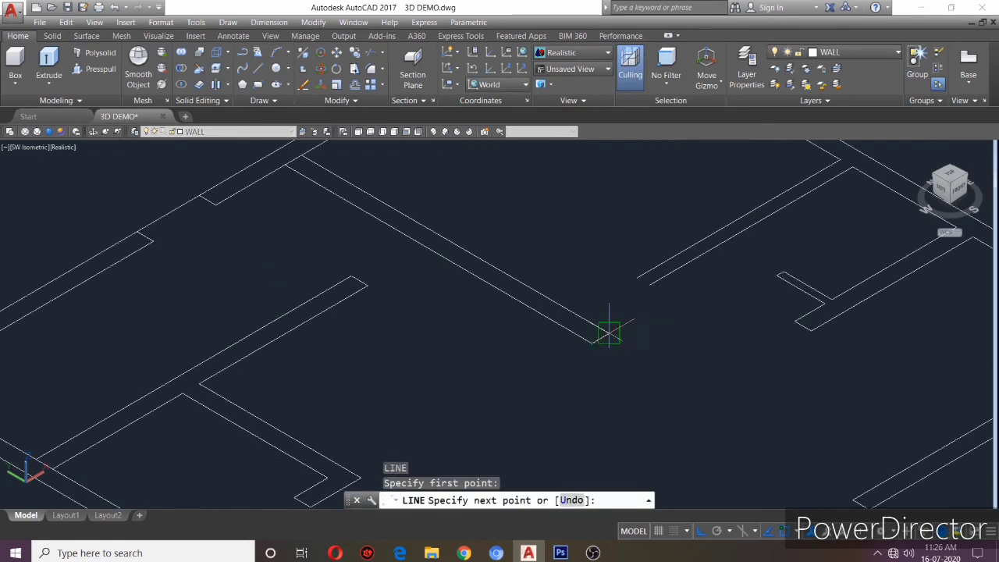
left_click(609, 332)
key("Return")
type("l")
key("Return")
left_click(648, 283)
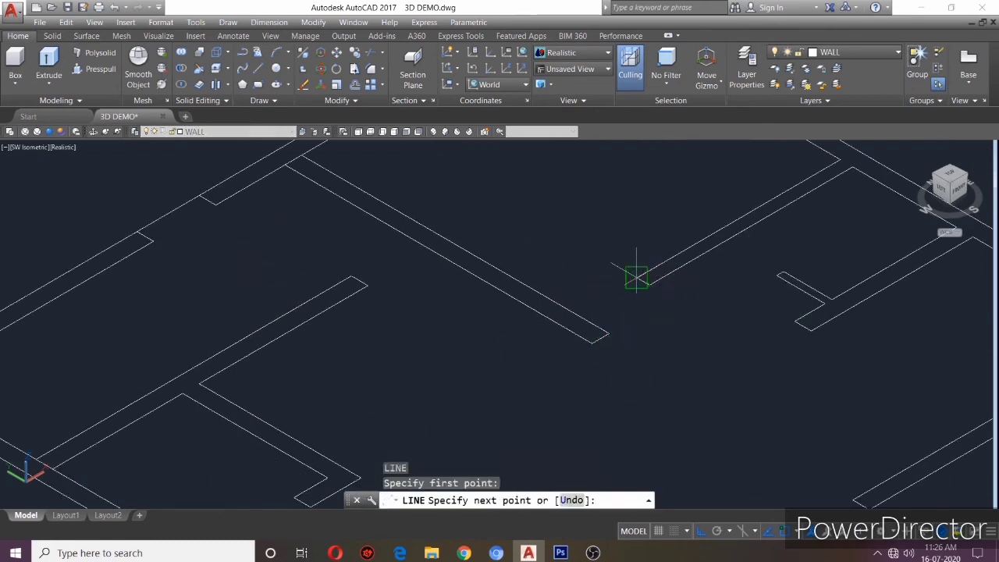
left_click(637, 277)
key("Return")
Trim away the outer wall line that spans the opening between the two capped wall ends.
type("tr")
key("Return")
key("Return")
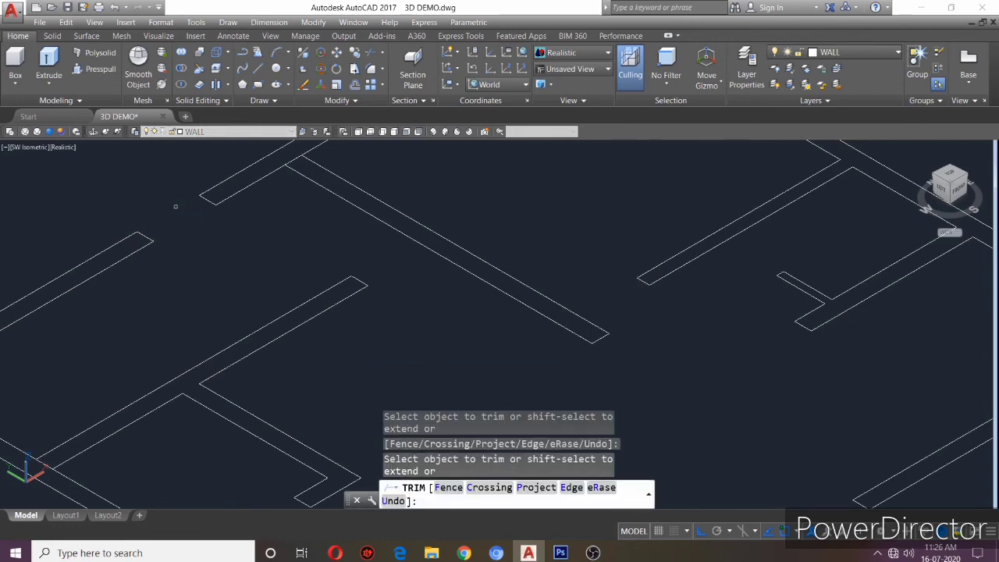
scroll(717, 375, "down", 3)
left_click(394, 299)
scroll(408, 312, "down", 2)
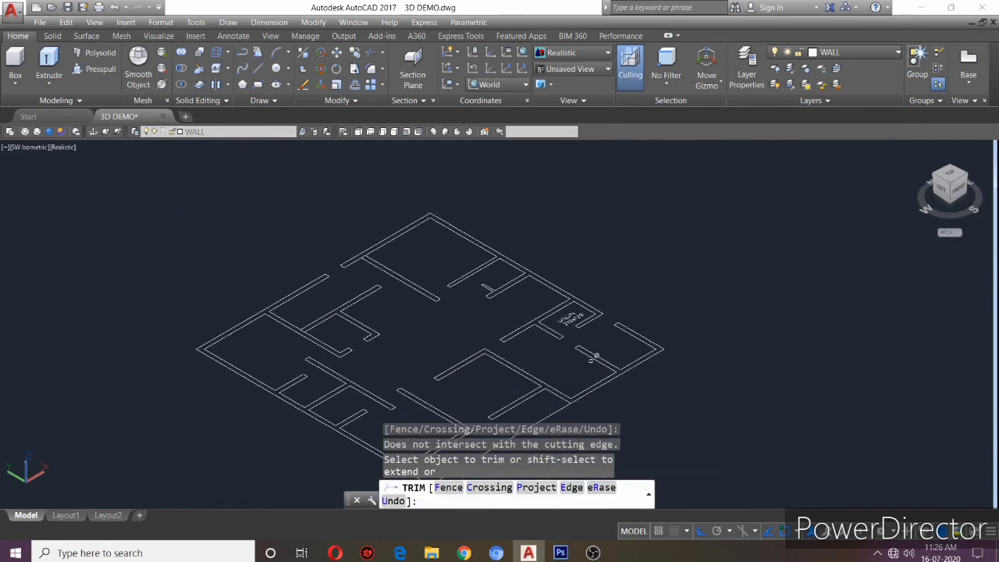
Extend the bedroom's end wall line to the building's outer wall line and remove the leftover lines beyond that corner.
scroll(587, 335, "down", 2)
scroll(448, 330, "up", 8)
type("EX")
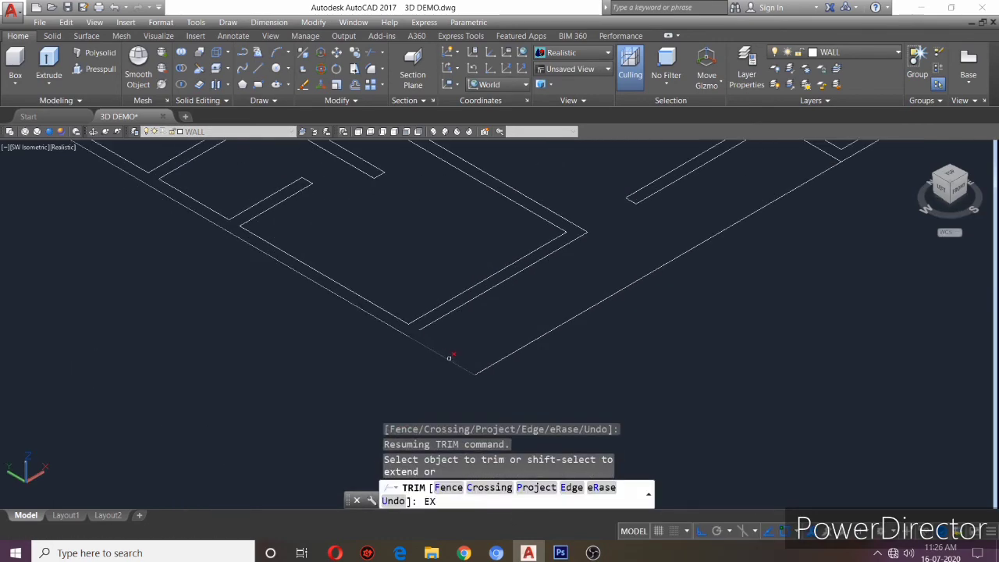
key("Return")
key("Escape")
type("EX")
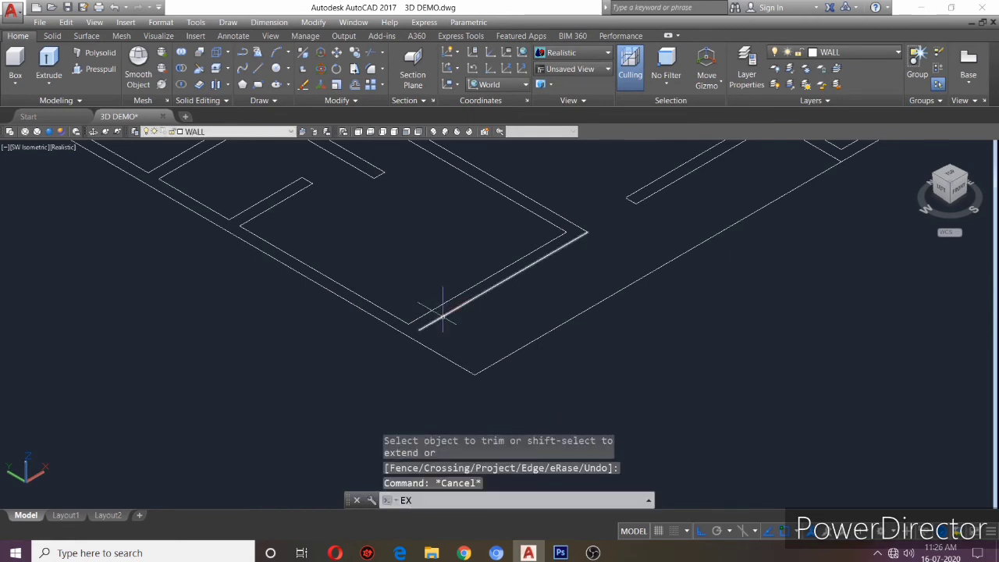
key("Return")
key("Return")
left_click(423, 352)
left_click(434, 345)
left_click(480, 356)
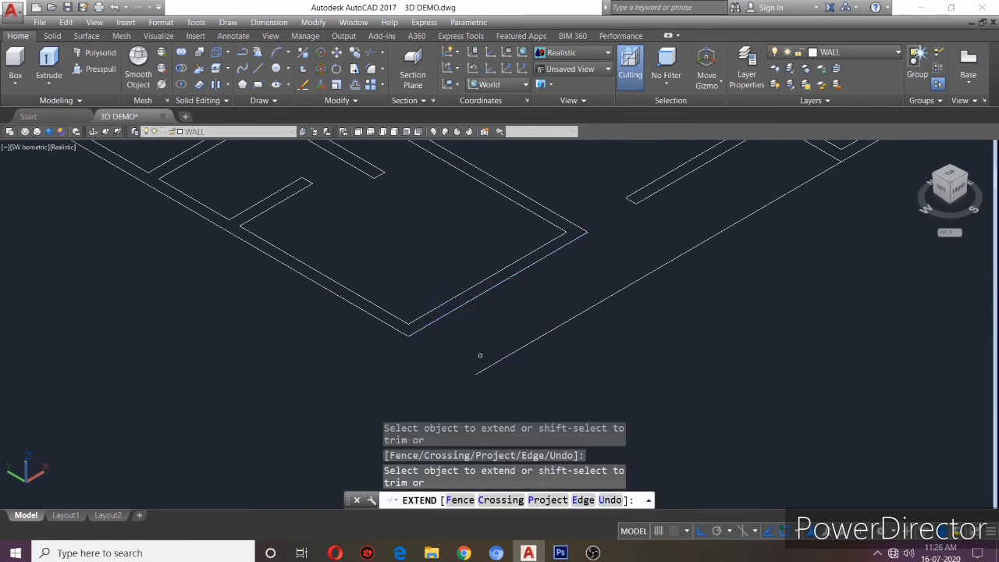
left_click(480, 355)
Inspect the wall outlines across the whole plan for remaining gaps and stray lines.
scroll(559, 328, "down", 5)
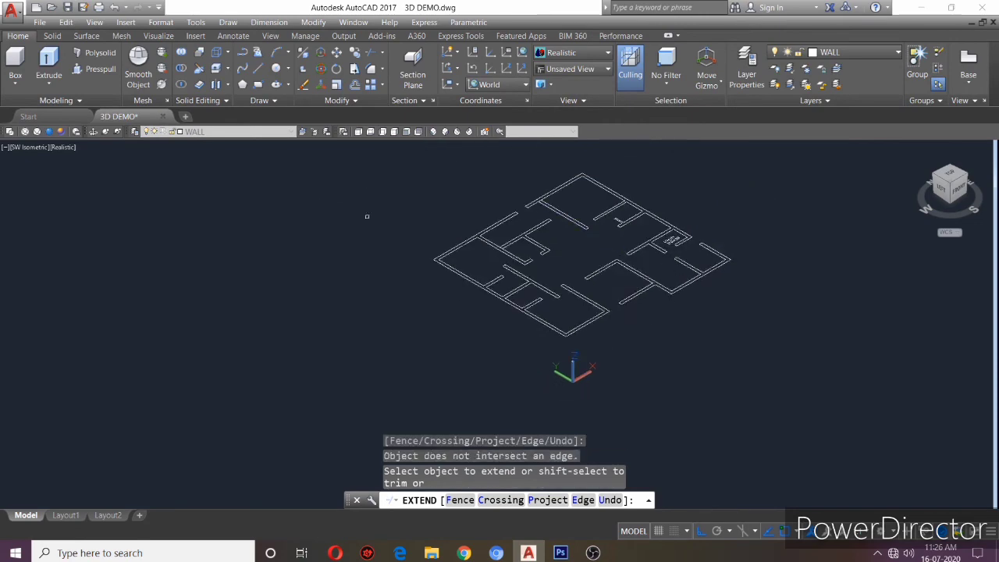
scroll(541, 332, "up", 2)
scroll(658, 167, "up", 3)
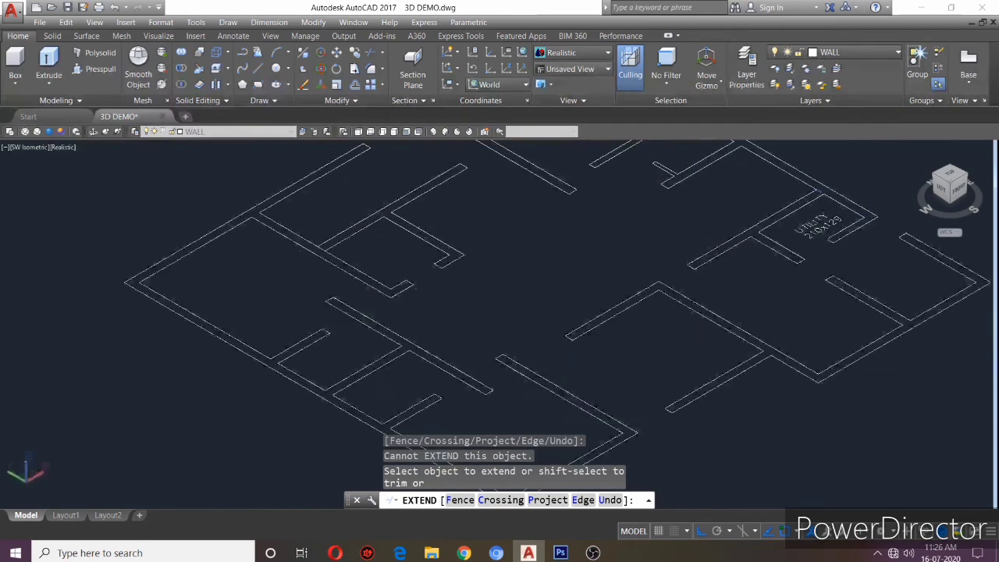
scroll(822, 388, "down", 5)
scroll(704, 250, "up", 5)
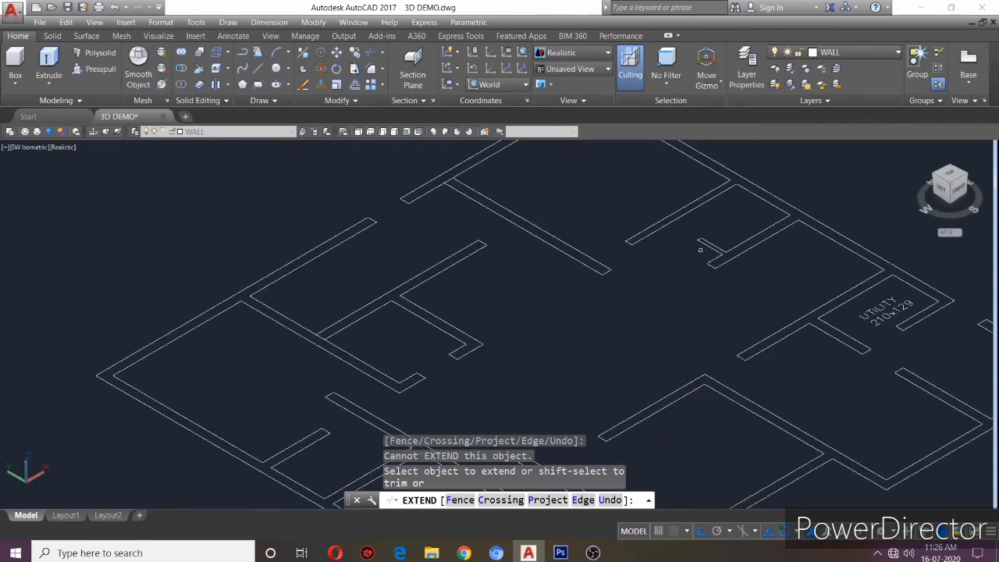
key("Escape")
scroll(505, 286, "down", 3)
scroll(575, 397, "up", 2)
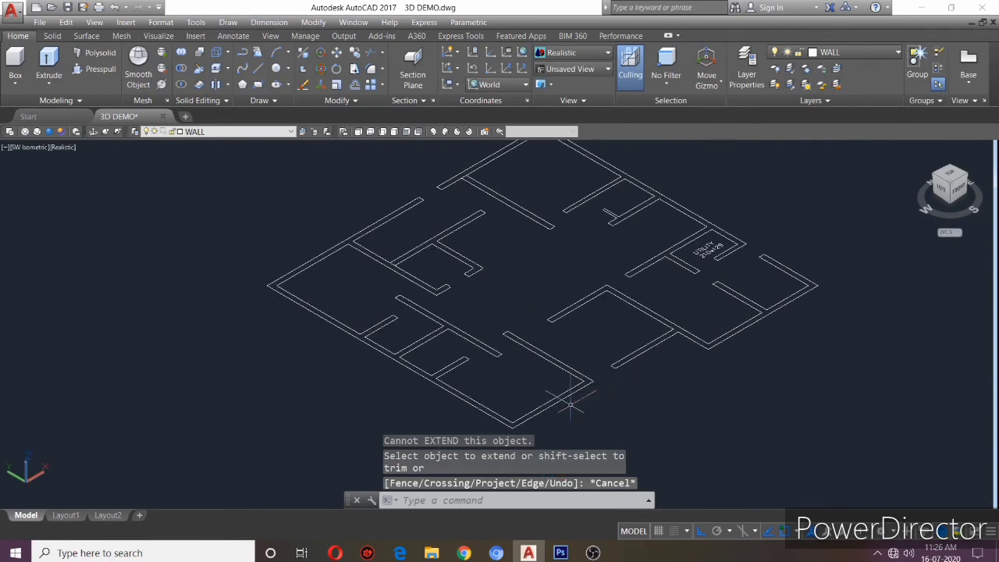
Move the UTILITY room label off the WALL layer.
left_click(704, 246)
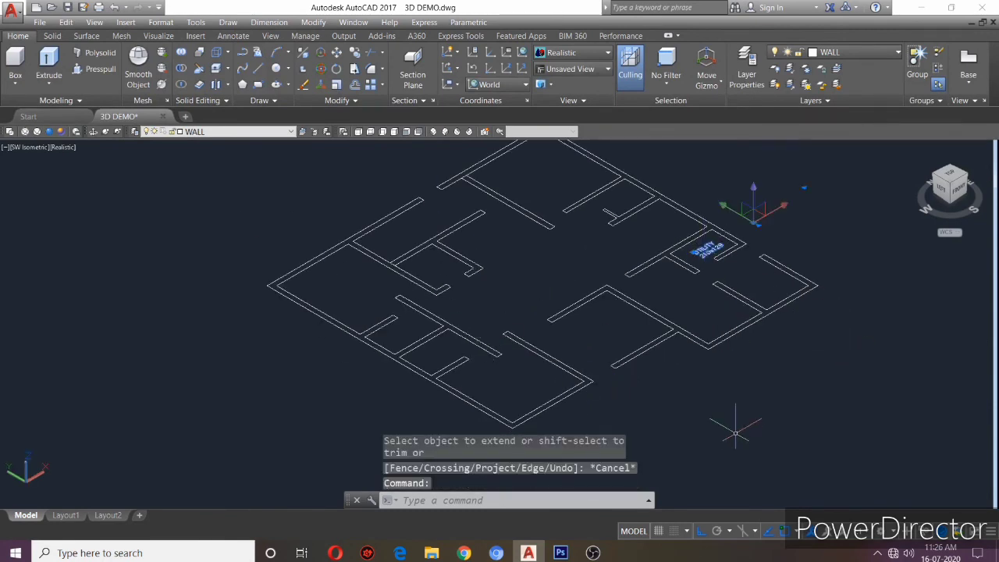
left_click(234, 131)
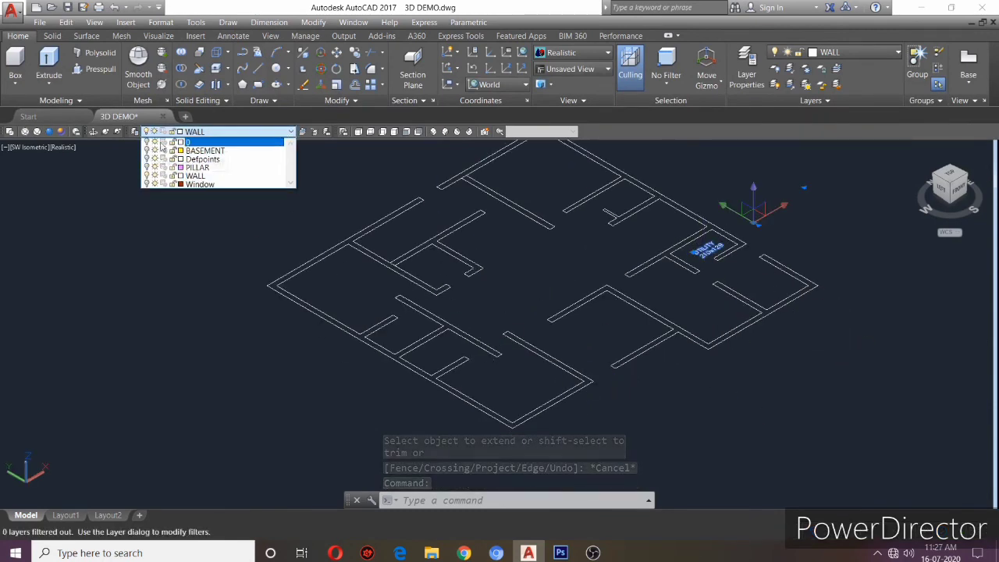
left_click(195, 160)
left_click(563, 304)
scroll(497, 299, "down", 1)
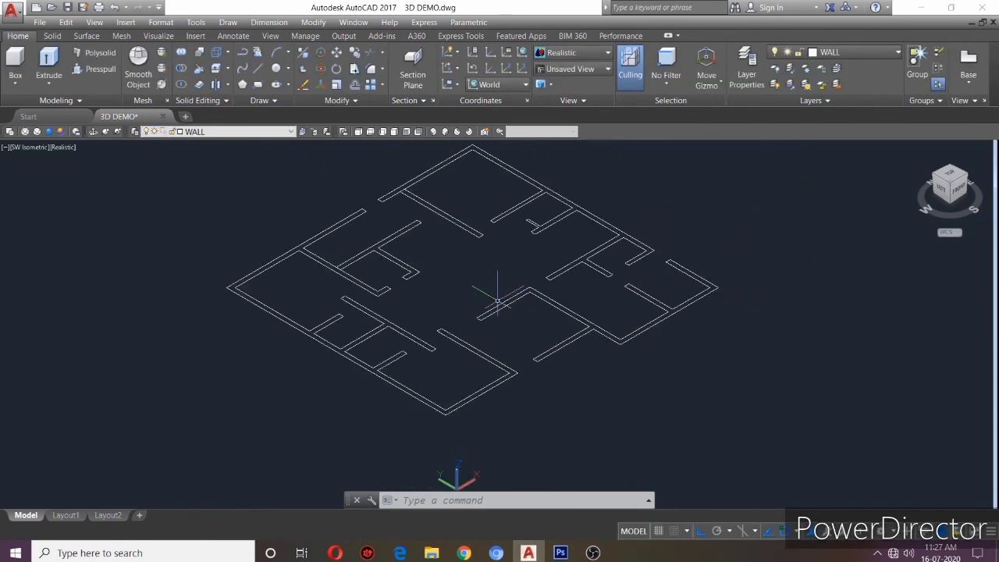
Trim the wall lines that cross the wall junctions so the connected walls form continuous outlines.
scroll(408, 192, "up", 4)
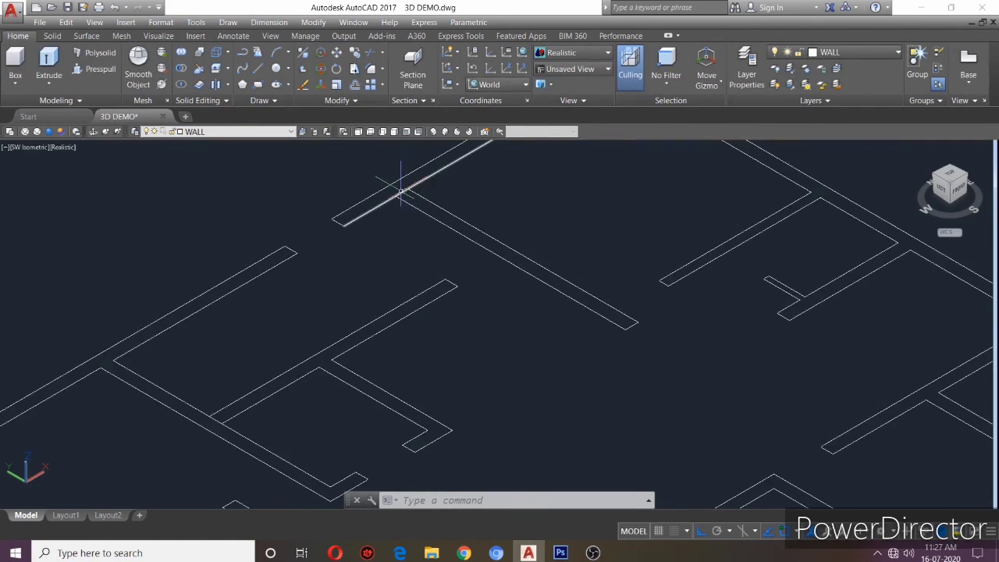
type("TR")
key("Return")
key("Return")
scroll(409, 201, "down", 5)
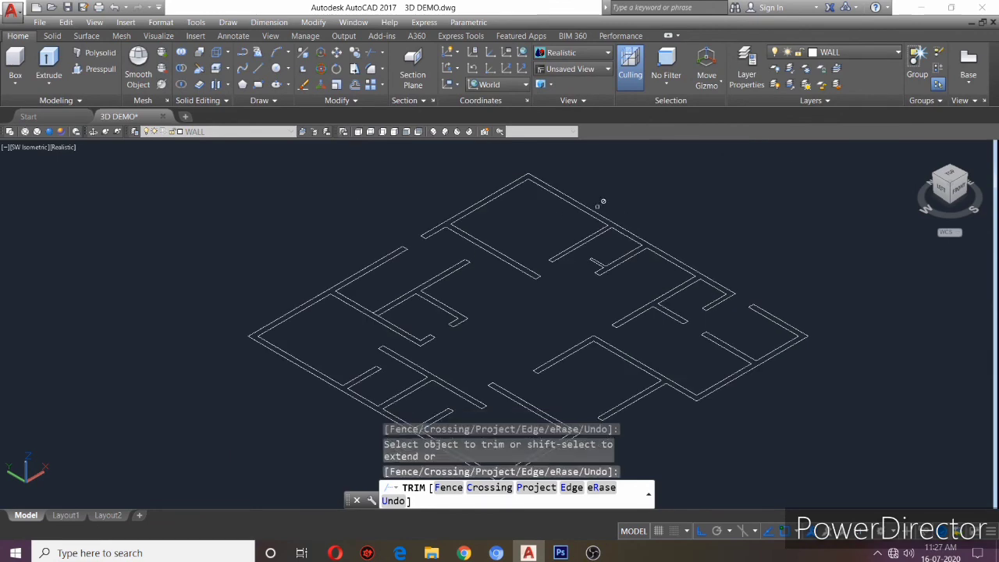
left_click(612, 462)
middle_click_drag(757, 438, 642, 306)
scroll(584, 312, "down", 2)
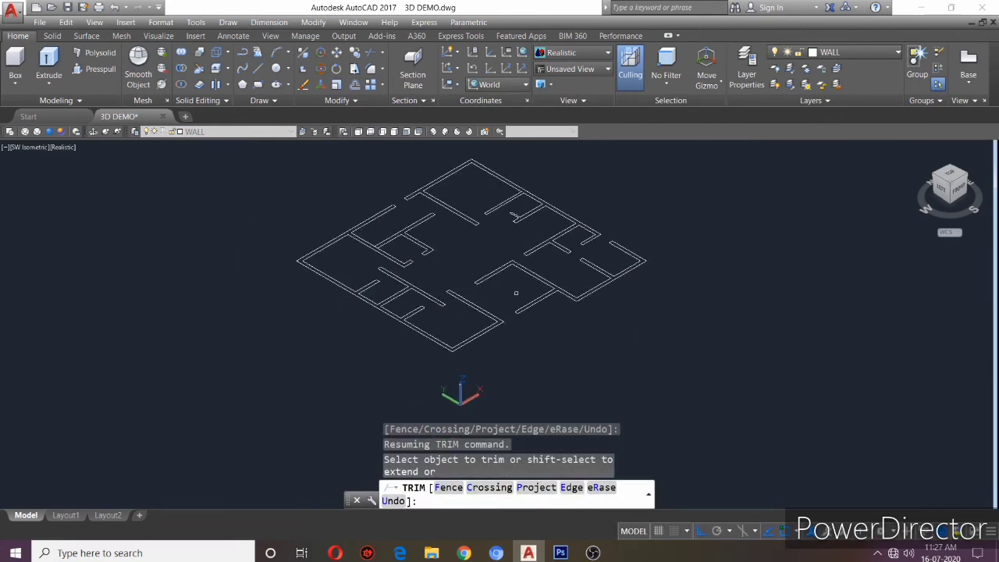
left_click(575, 283)
scroll(543, 208, "up", 5)
scroll(572, 205, "down", 2)
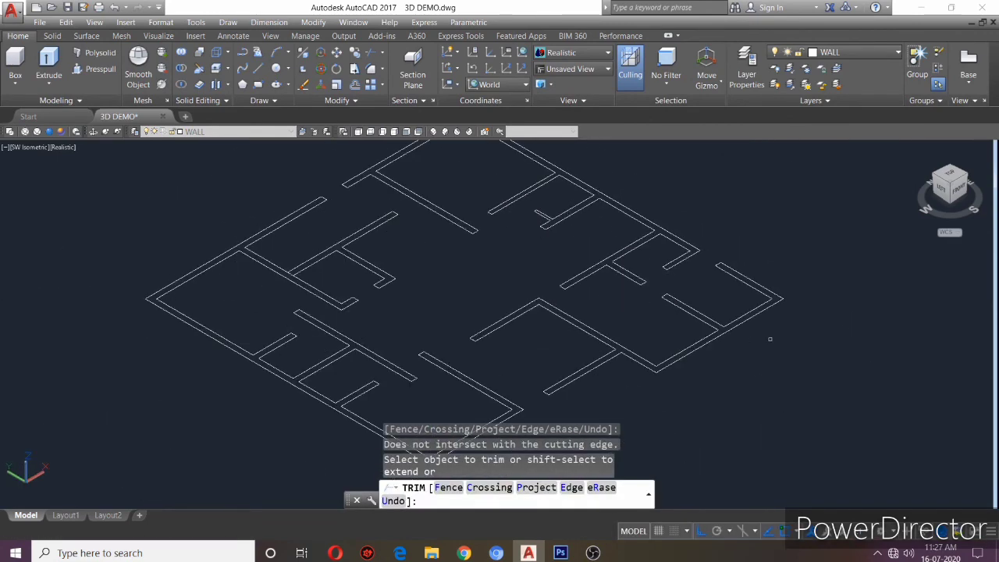
Convert the closed wall outlines into regions with the Region command.
type("RE")
key("Return")
scroll(484, 242, "down", 2)
key("Escape")
type("REG")
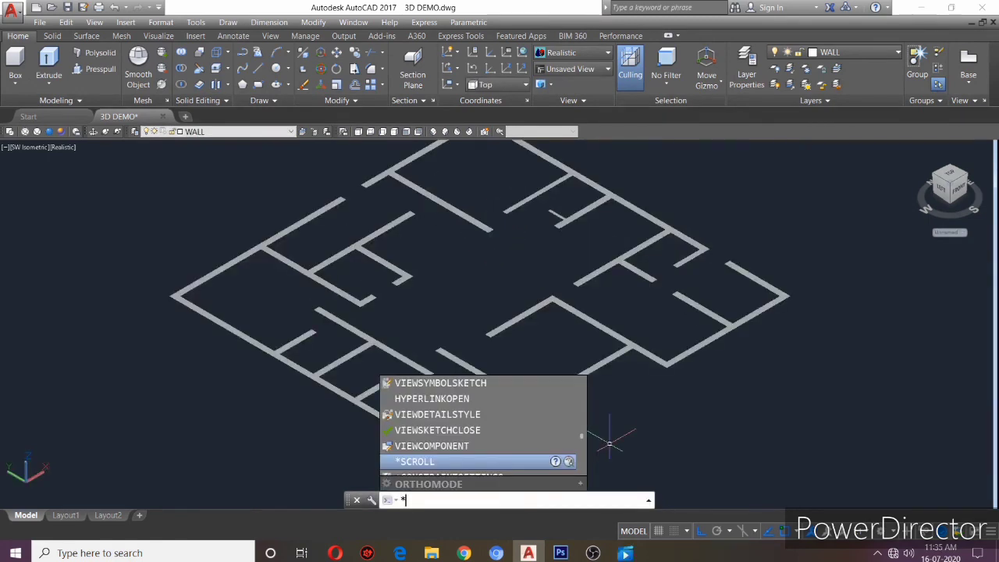
key("Escape")
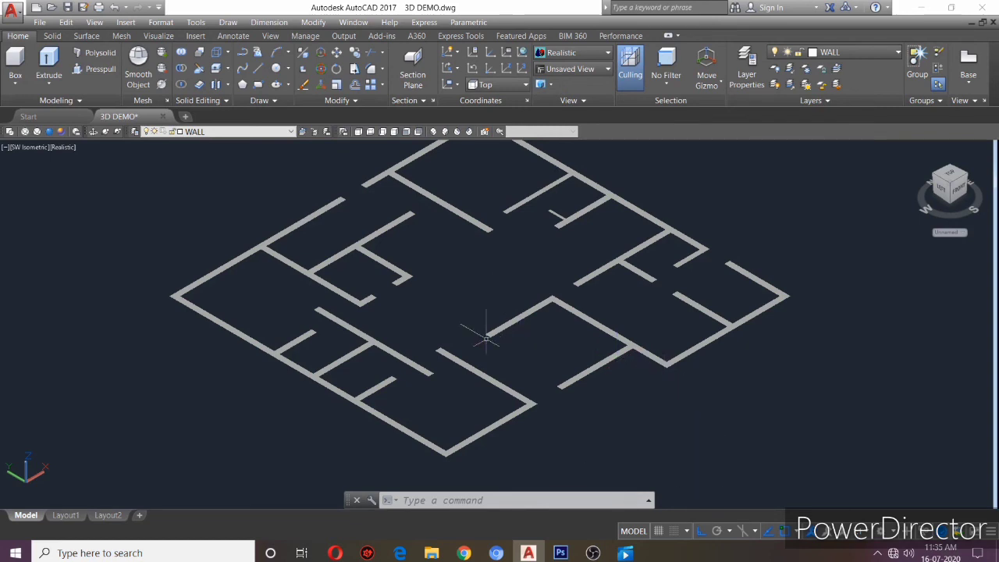
scroll(653, 456, "down", 2)
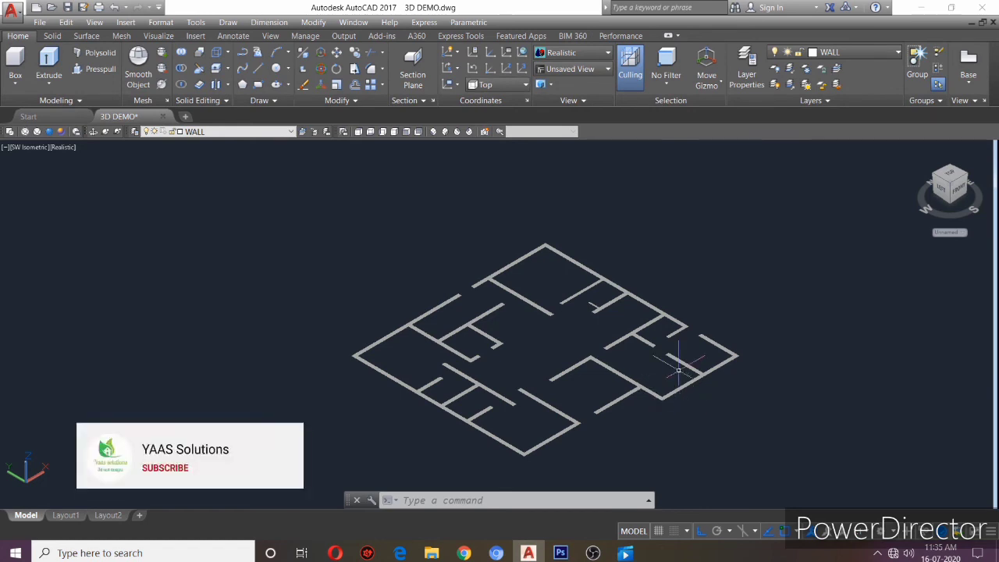
Extrude all the wall regions of the floor plan to a height of 300.
type("EXT")
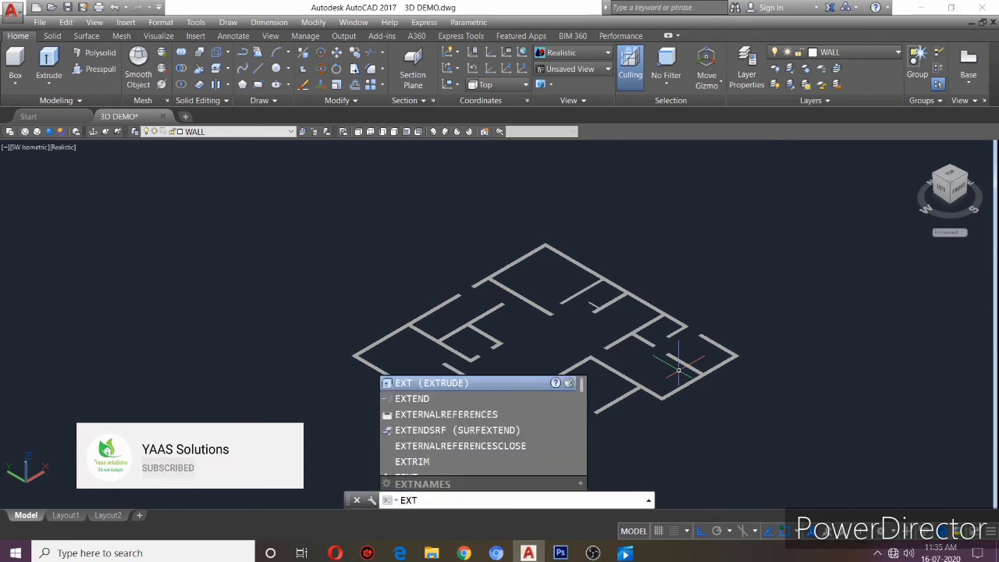
key("Return")
scroll(300, 206, "down", 2)
left_click(299, 206)
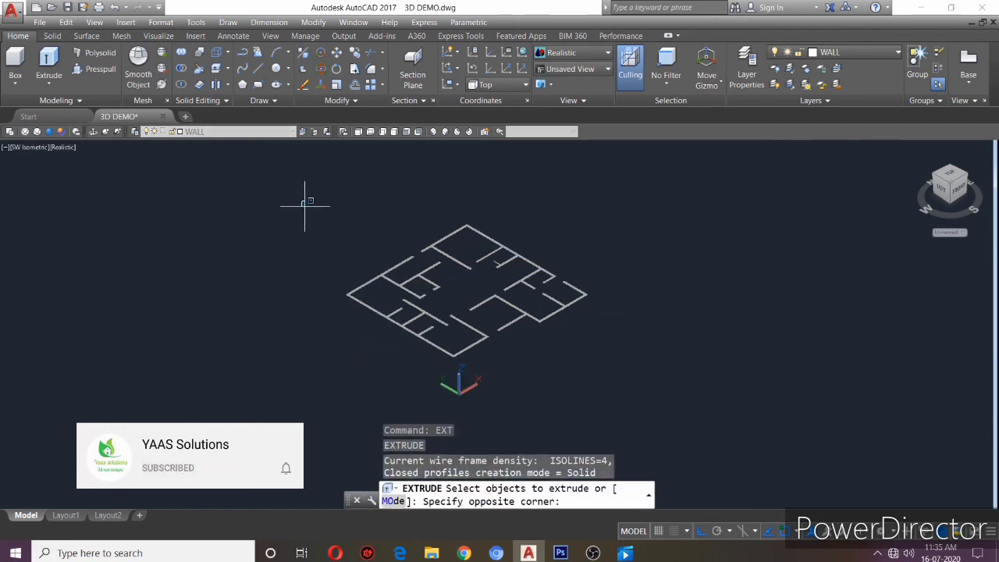
left_click(720, 433)
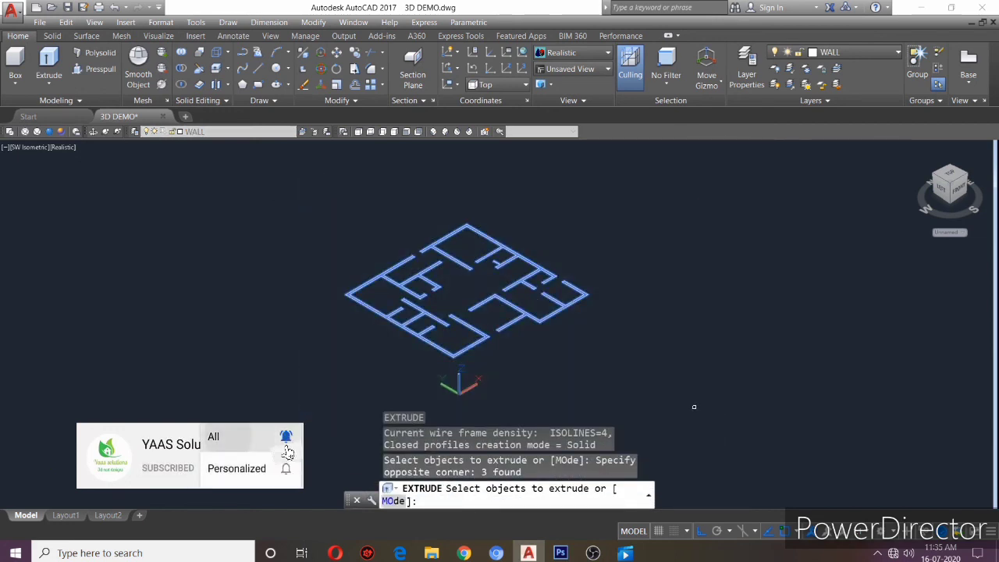
key("Return")
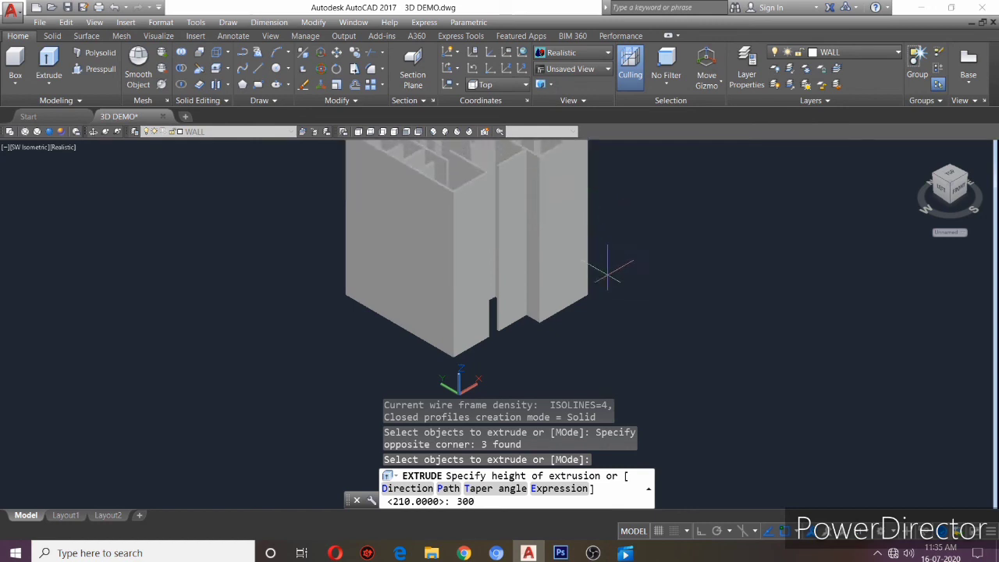
key("Return")
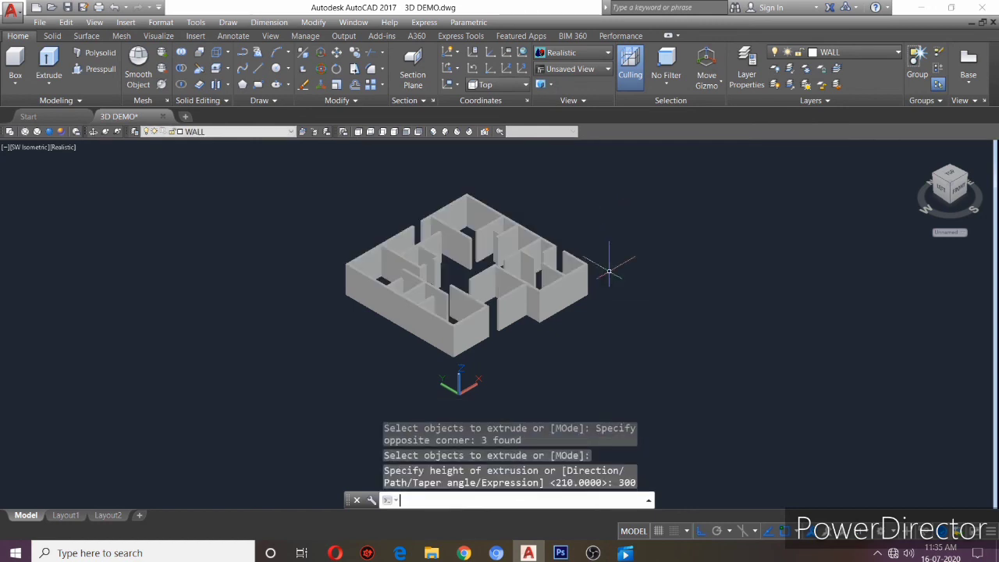
Examine the extruded walls from several distances together with the floor slab and the front columns.
scroll(533, 426, "up", 2)
middle_click_drag(599, 435, 609, 403, "shift")
scroll(485, 351, "up", 2)
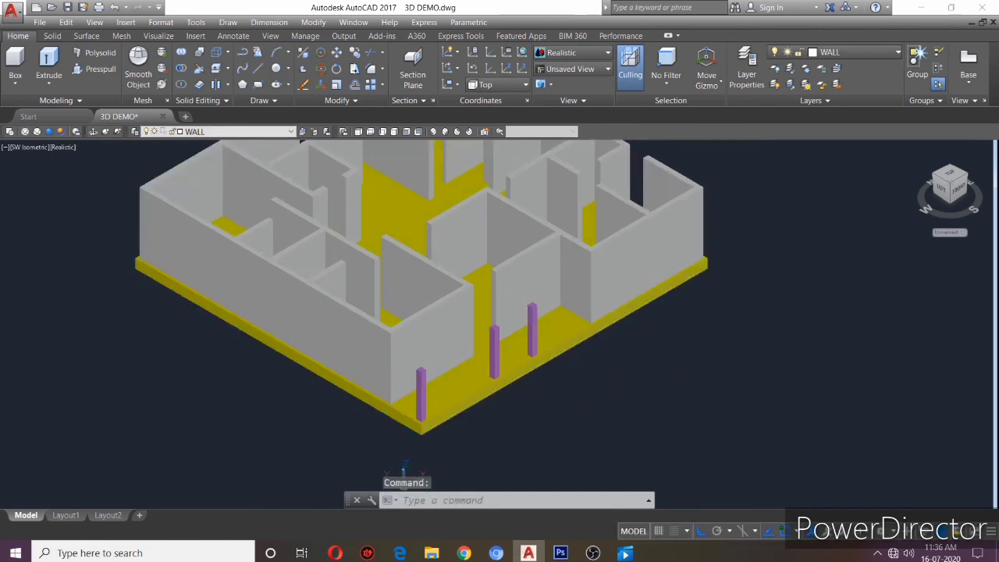
middle_click_drag(601, 376, 614, 437, "shift")
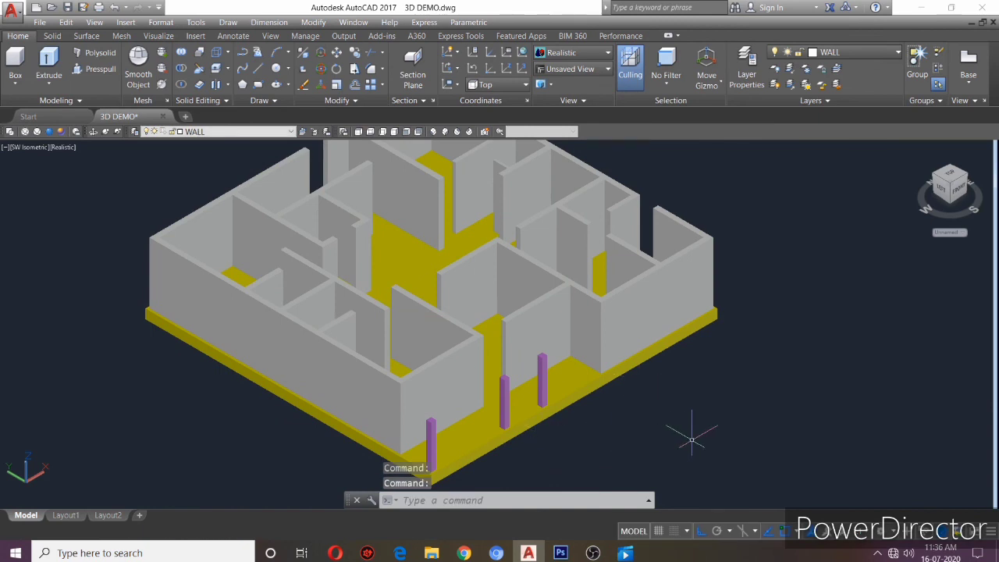
scroll(691, 439, "down", 3)
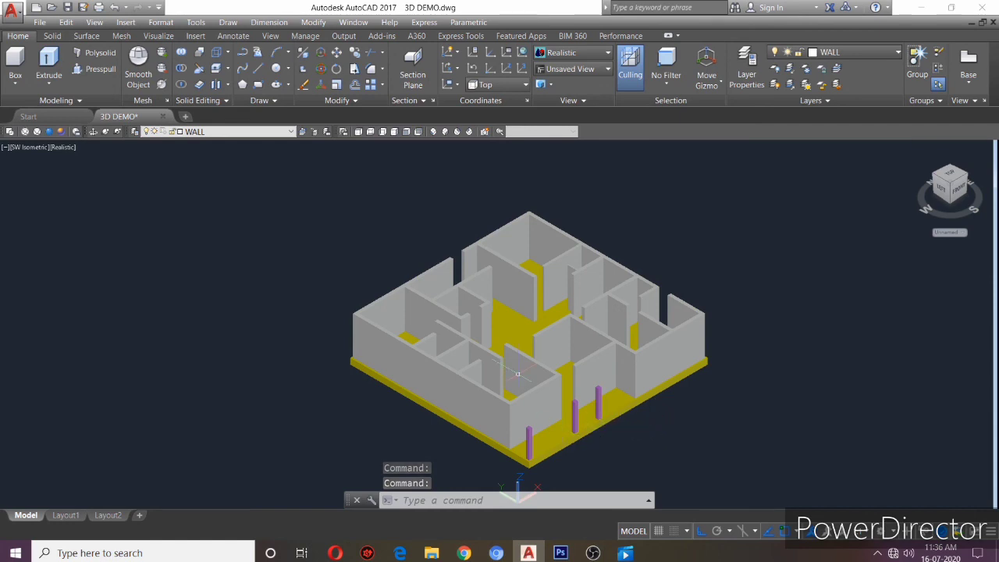
scroll(518, 374, "up", 2)
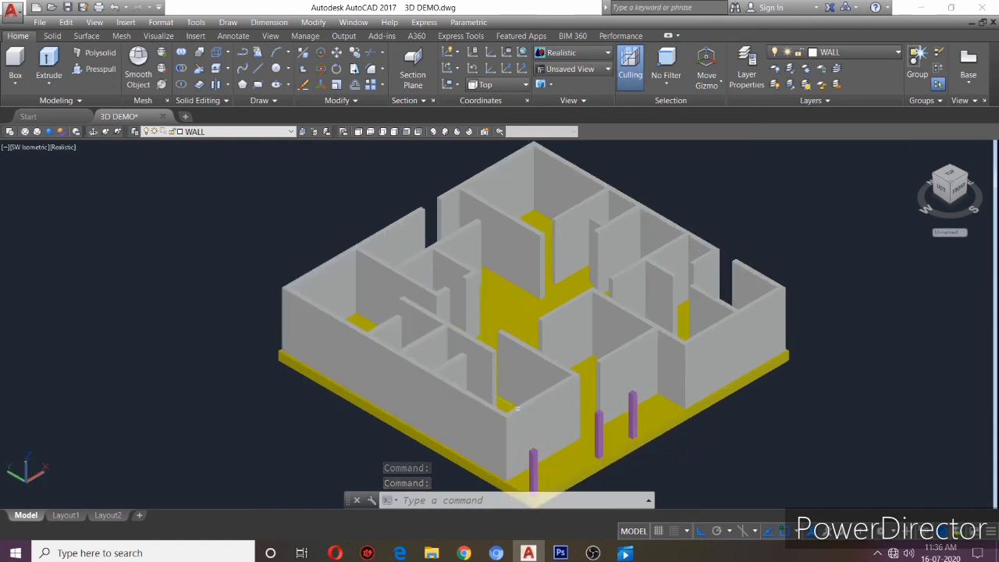